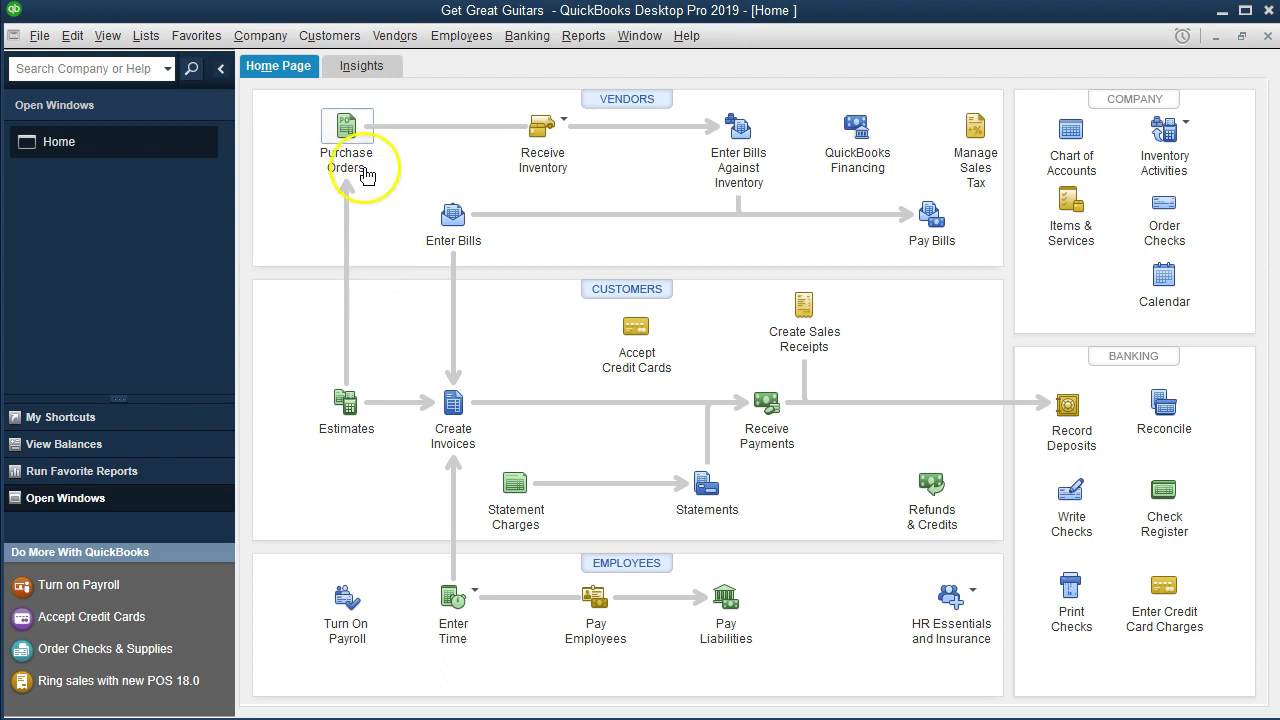
Review the two most recent purchase orders, for Gibson and Epiphone, and close the purchase order form.
click(352, 150)
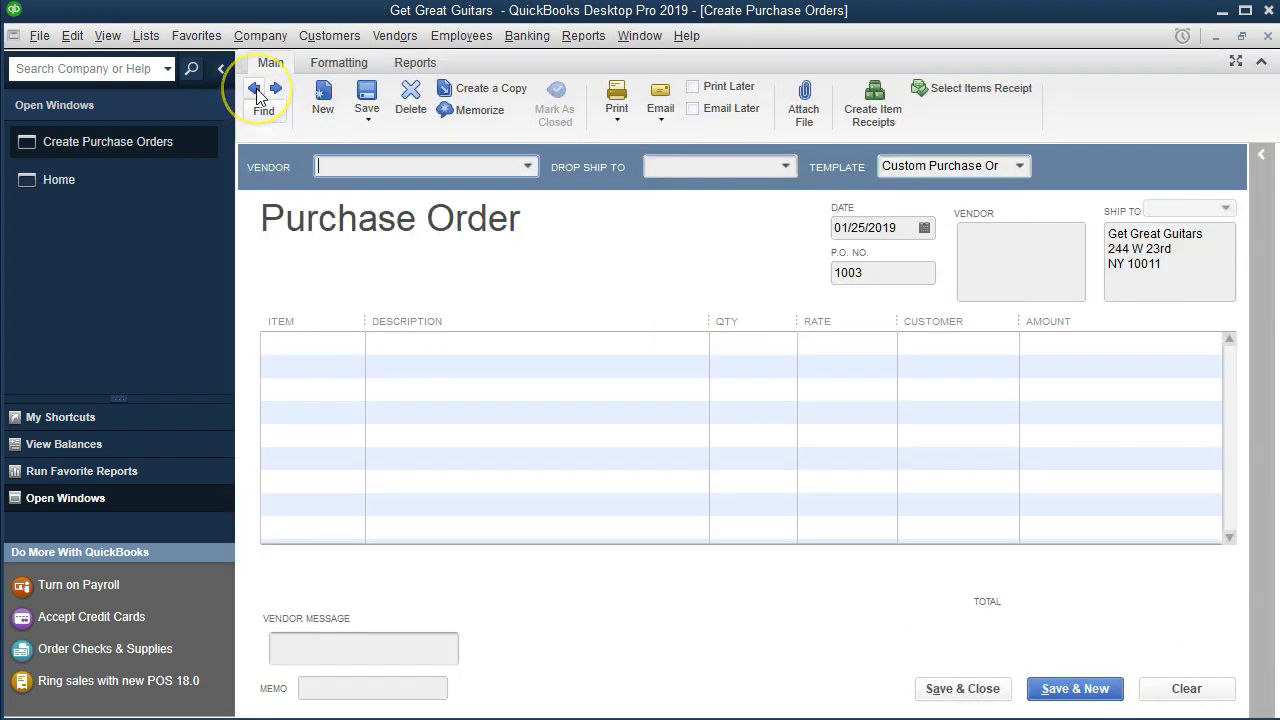
click(257, 91)
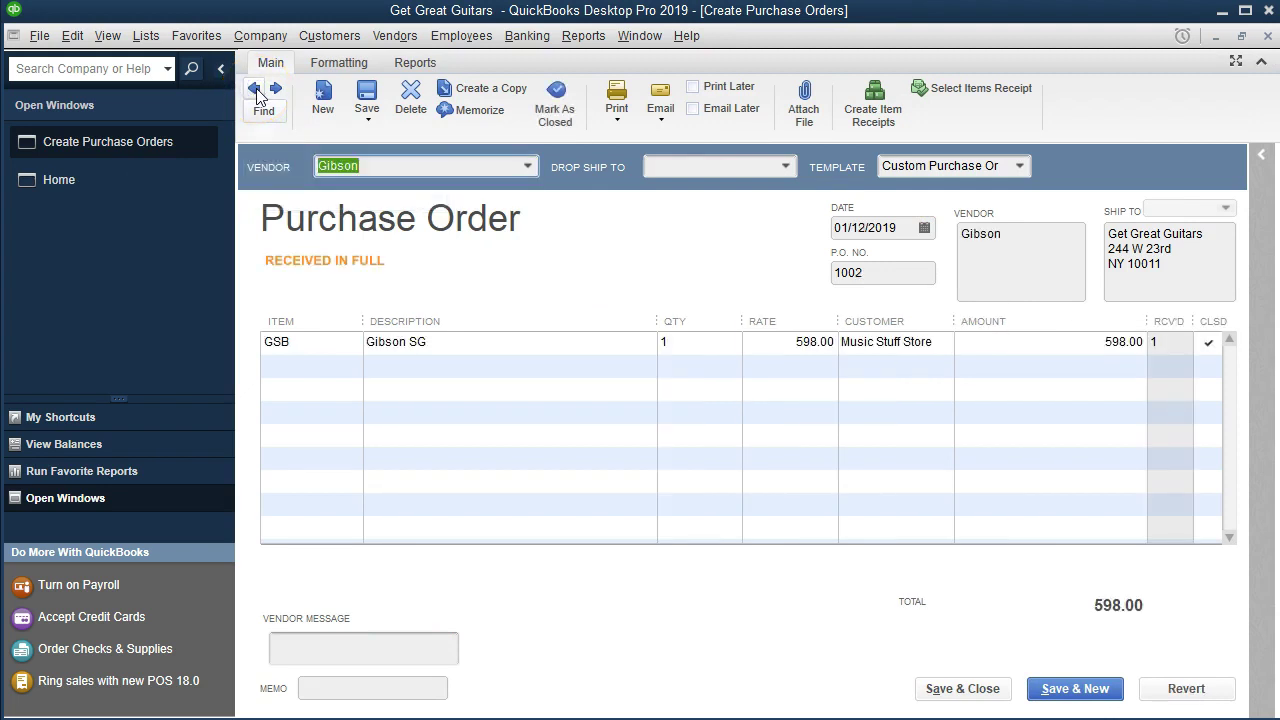
click(257, 91)
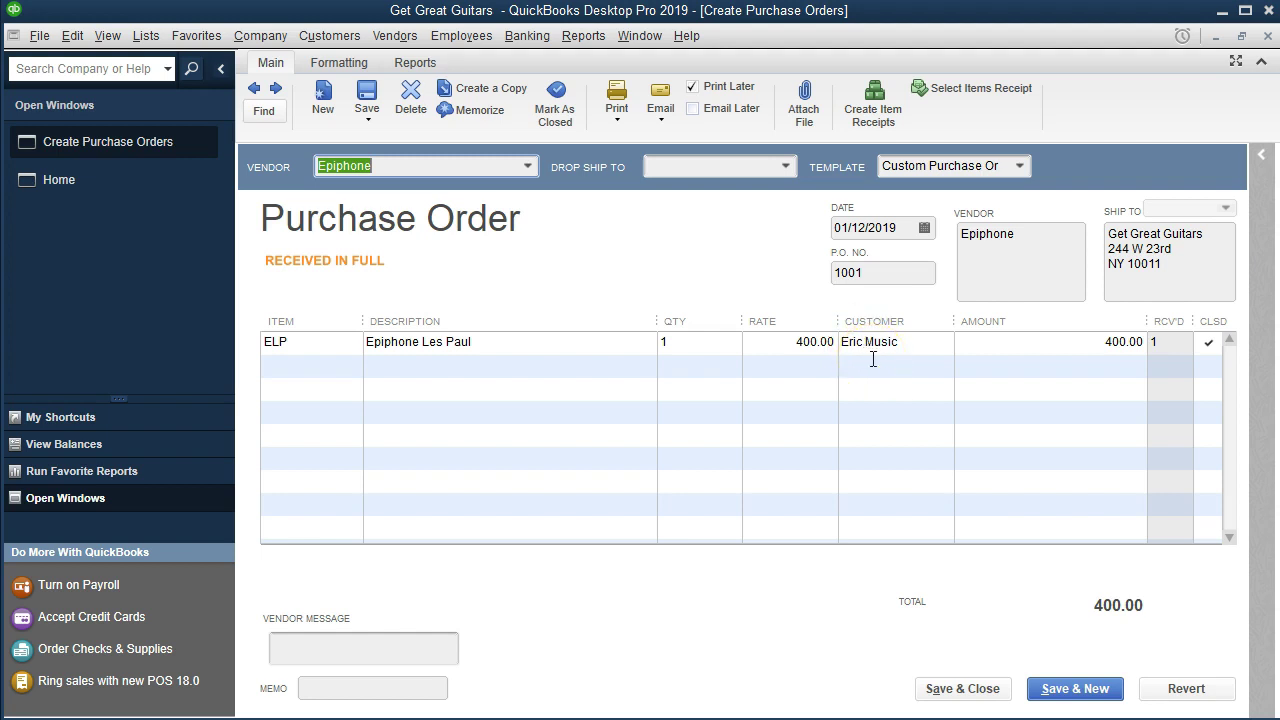
click(1267, 36)
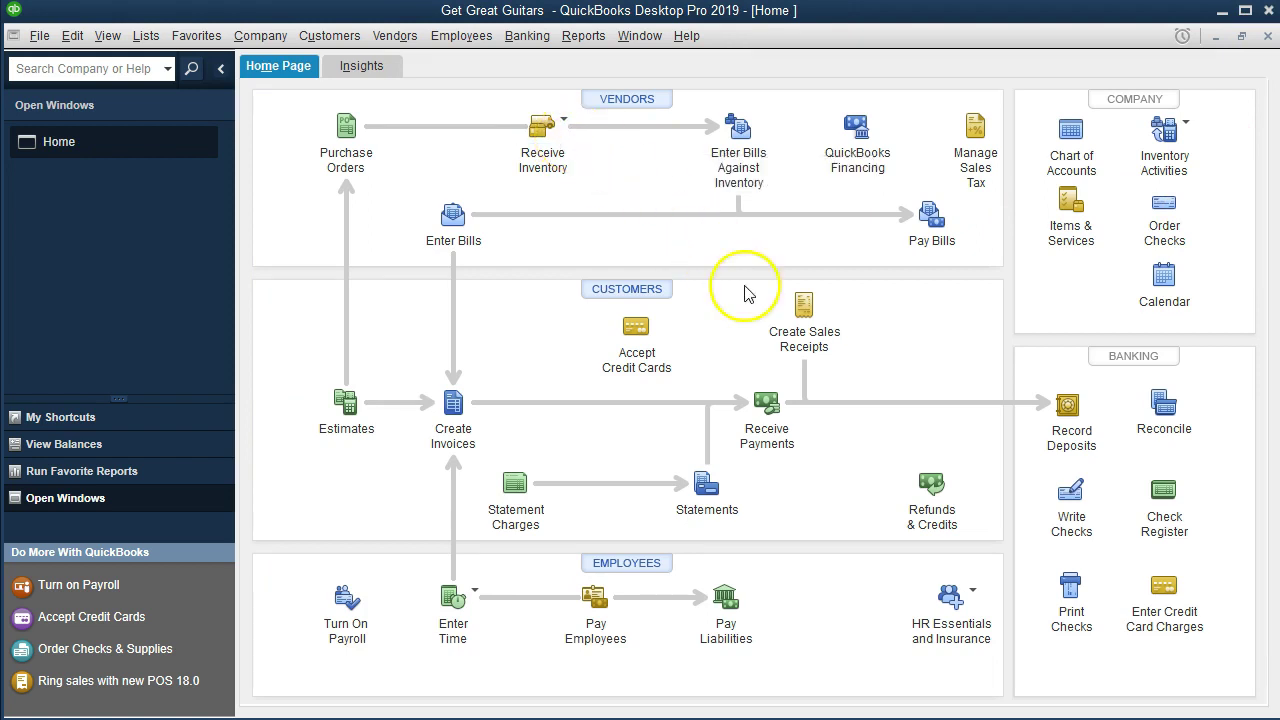
Review the latest checks written to Gibson and Epiphone, including their billable items, and close the check form.
click(1068, 490)
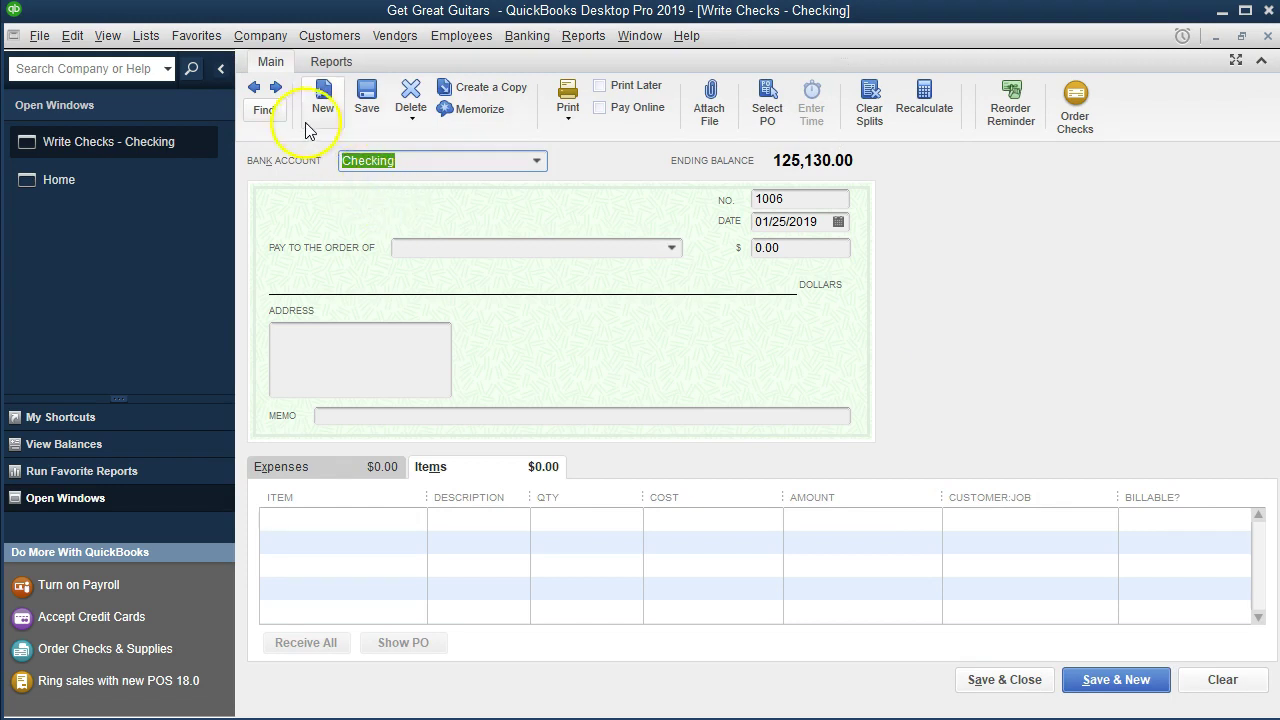
click(256, 89)
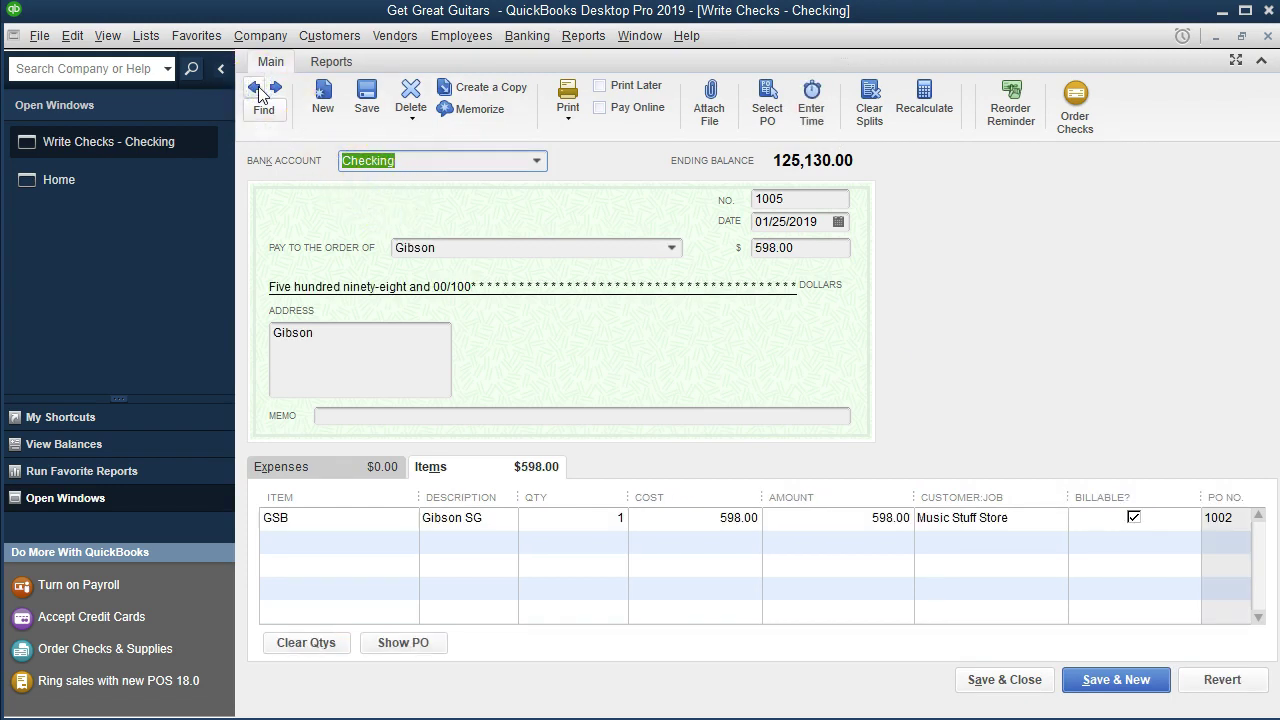
click(256, 89)
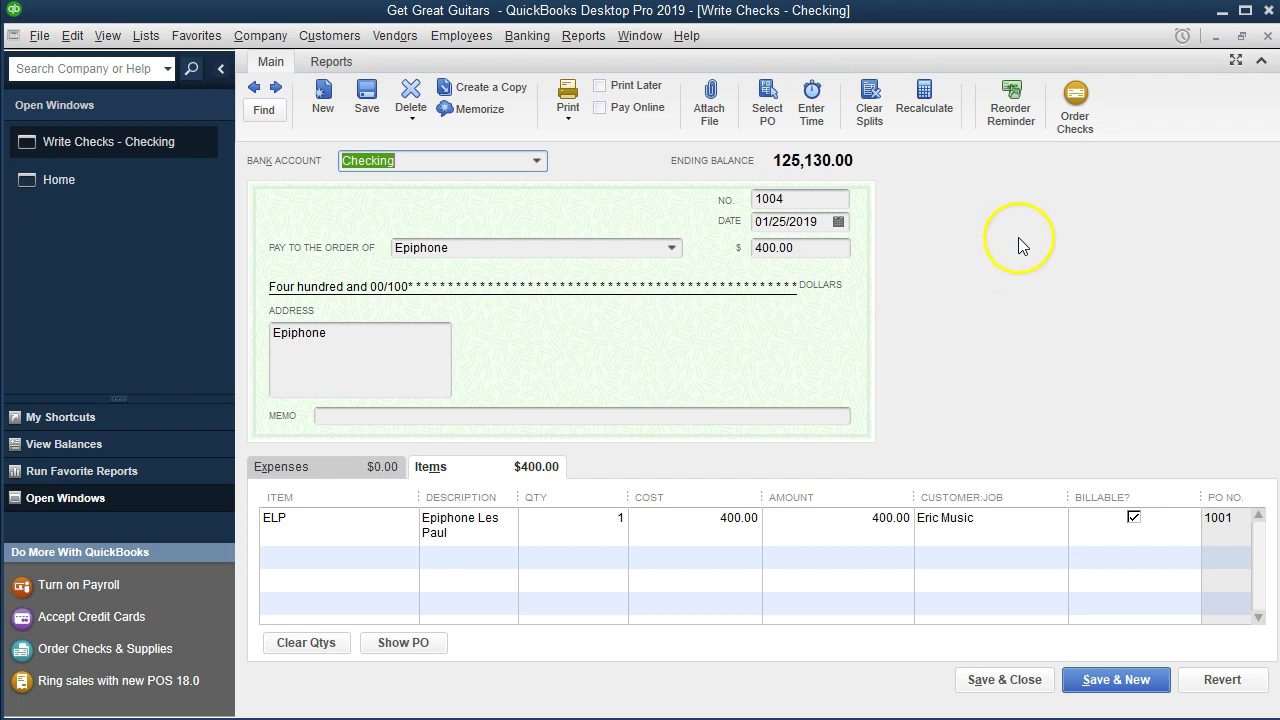
click(1266, 37)
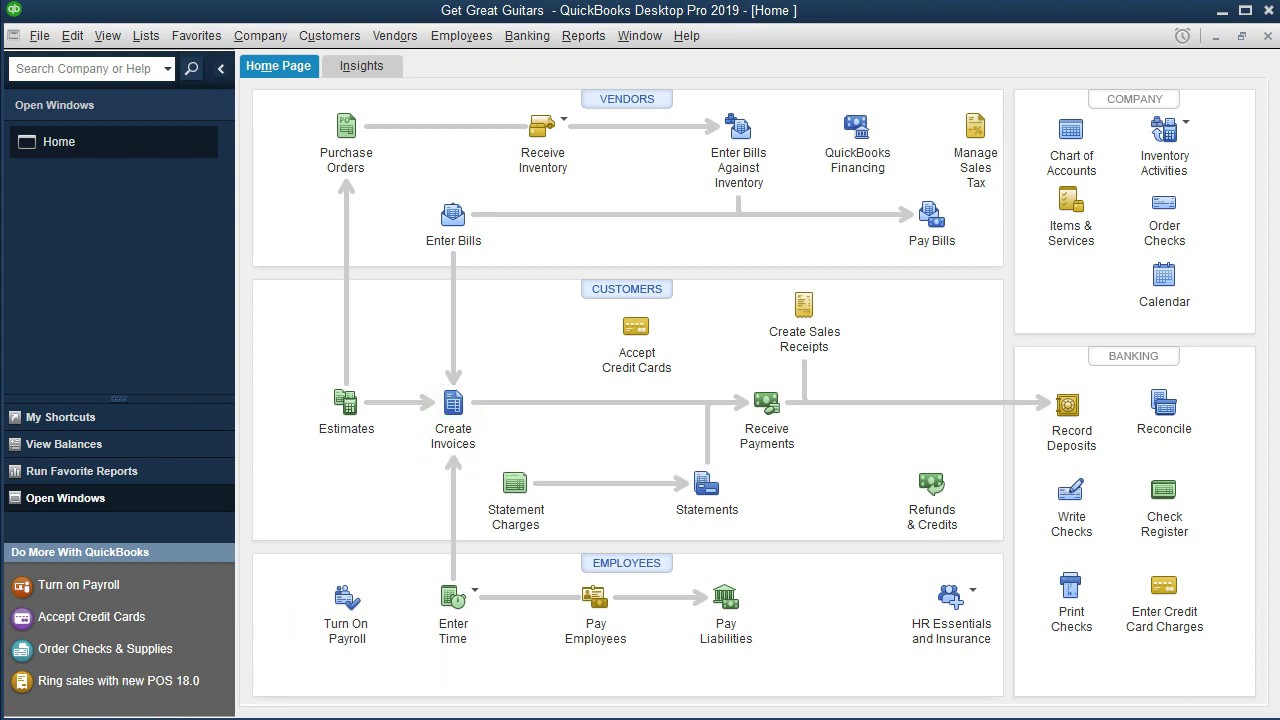
Start an invoice for customer Eric Music and choose to select outstanding billable time and costs for it.
click(453, 403)
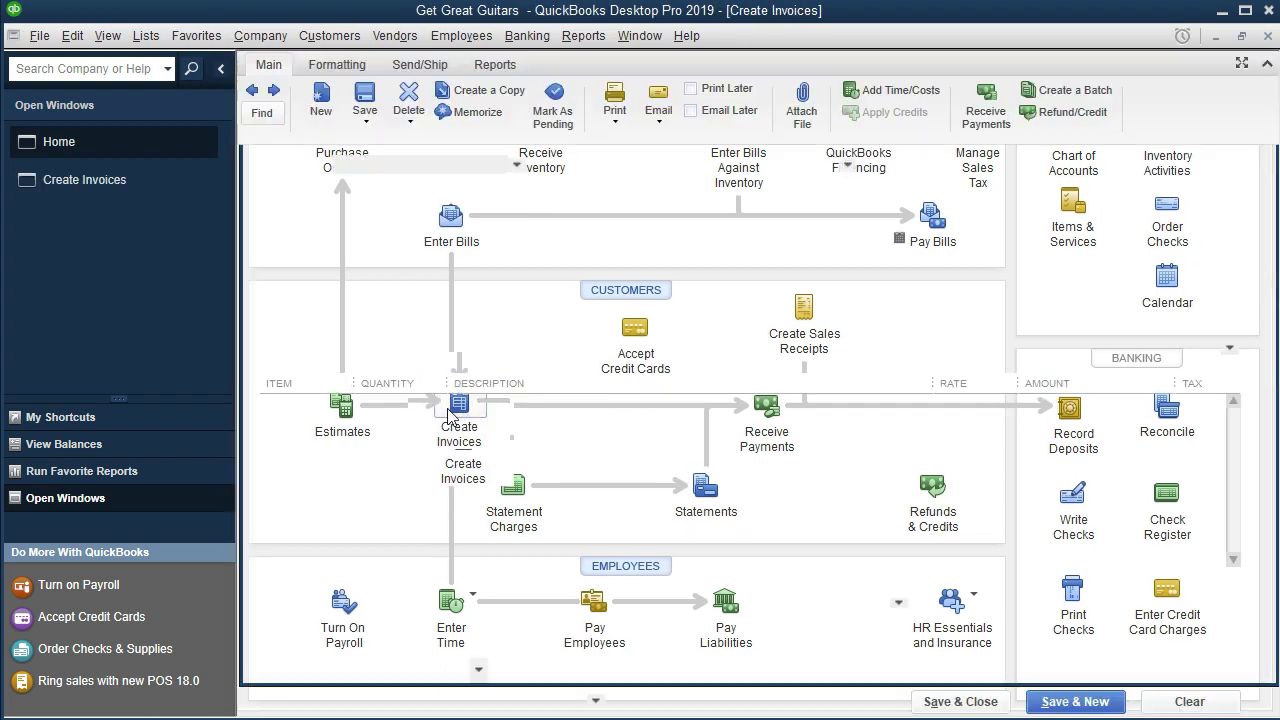
click(517, 164)
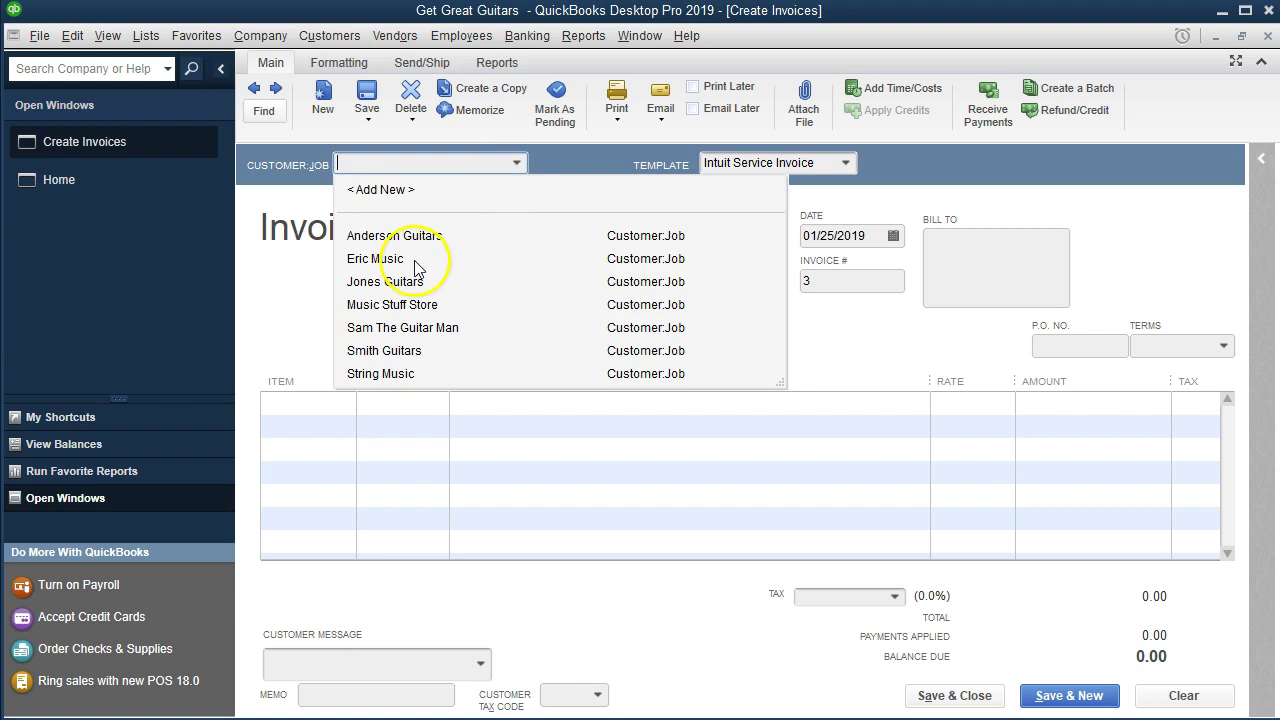
text(Eric Music)
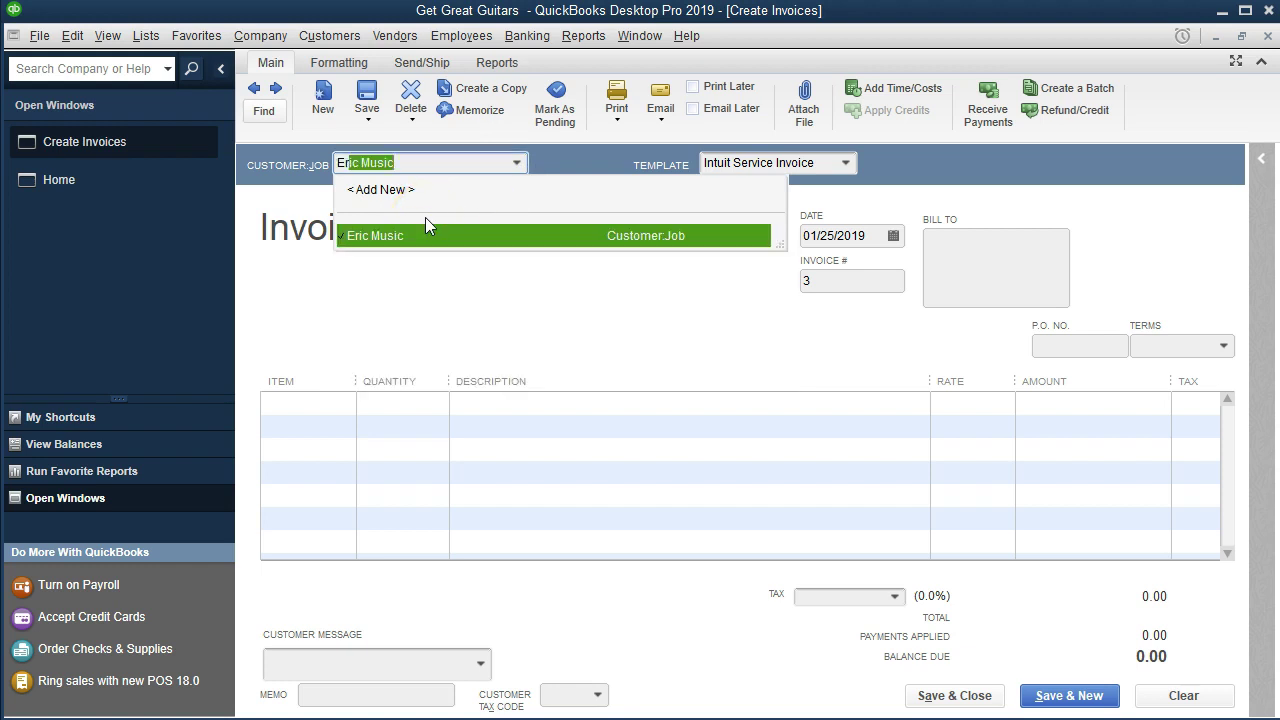
key(Tab)
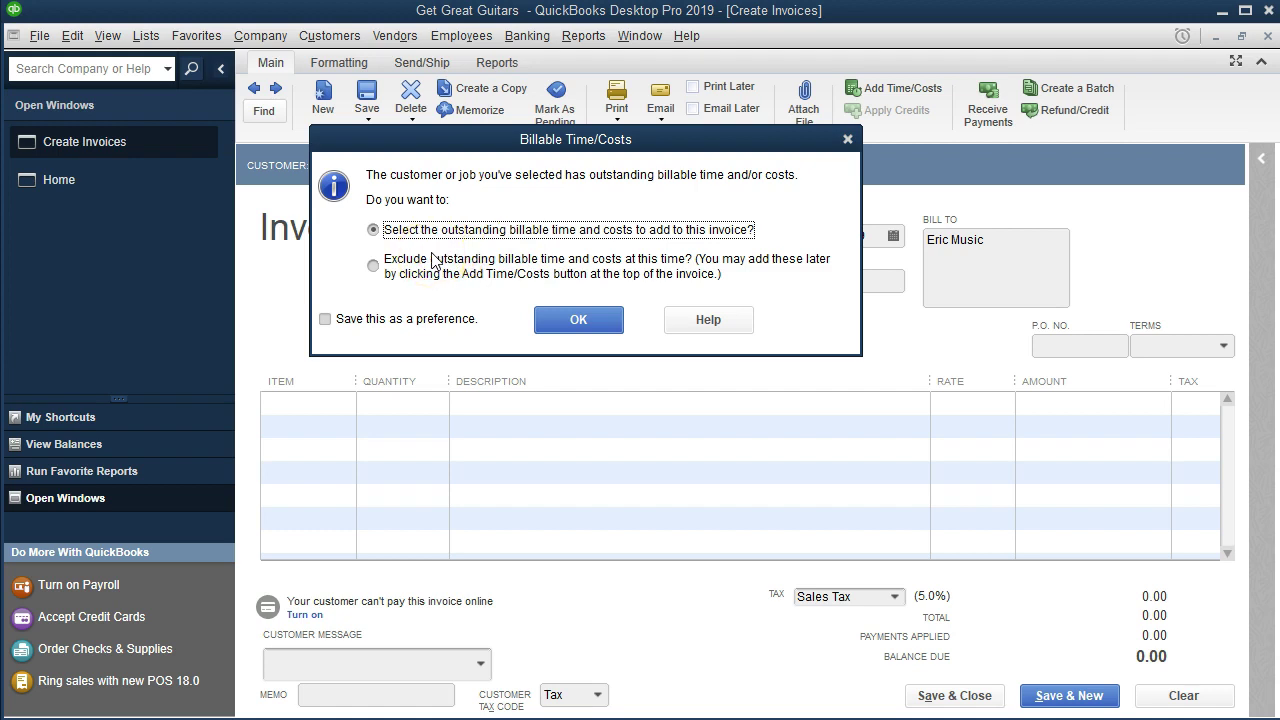
click(552, 322)
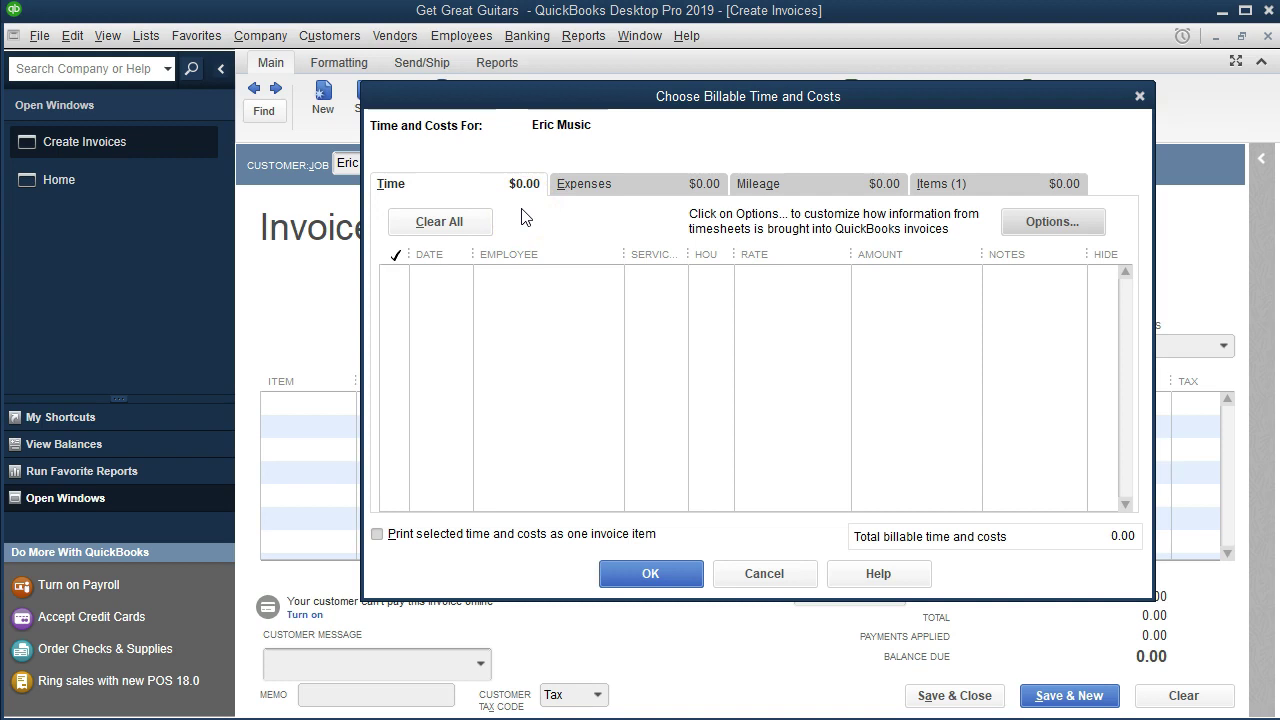
Check the billable expenses and mileage, and add the billable ELP Epiphone Les Paul item to the invoice.
click(580, 188)
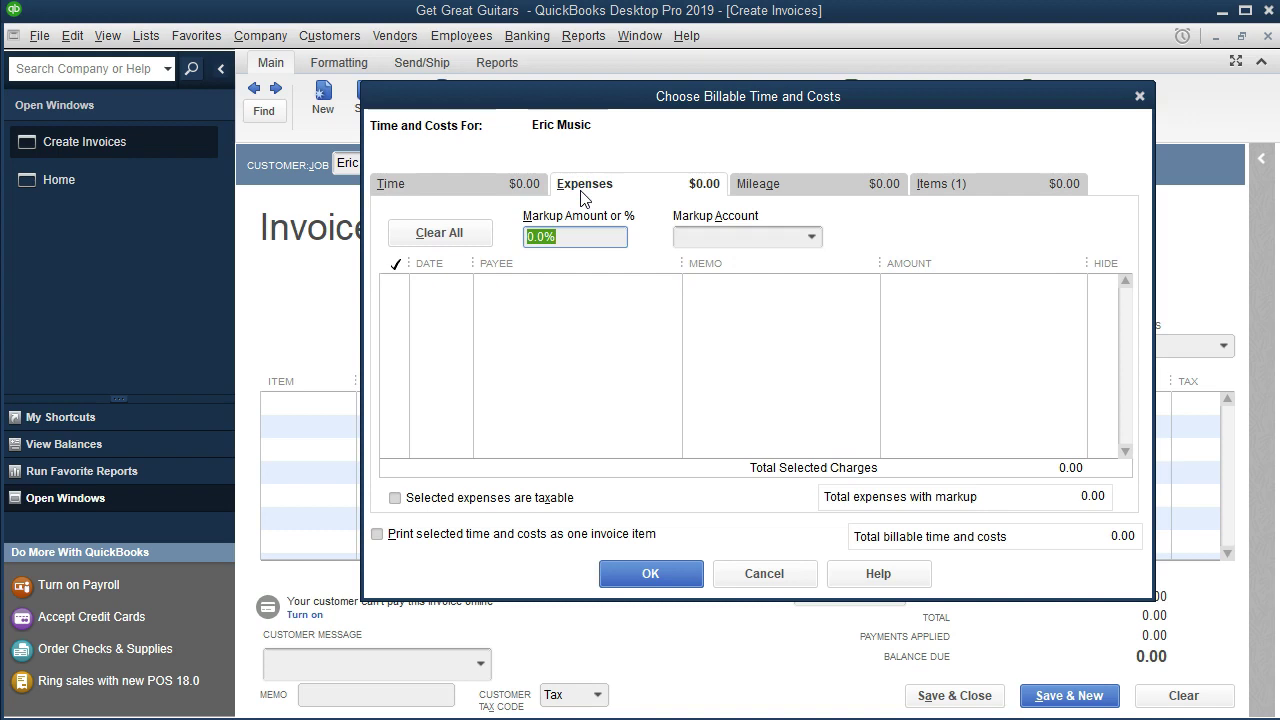
click(790, 188)
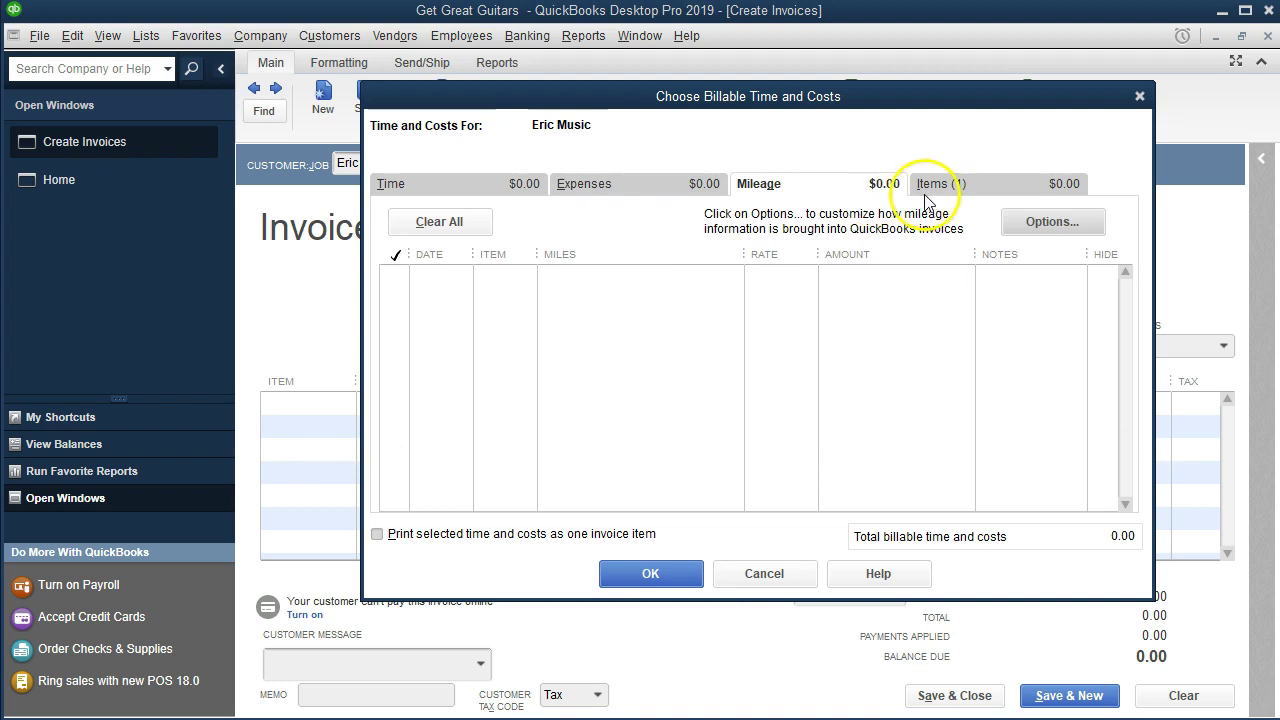
click(957, 187)
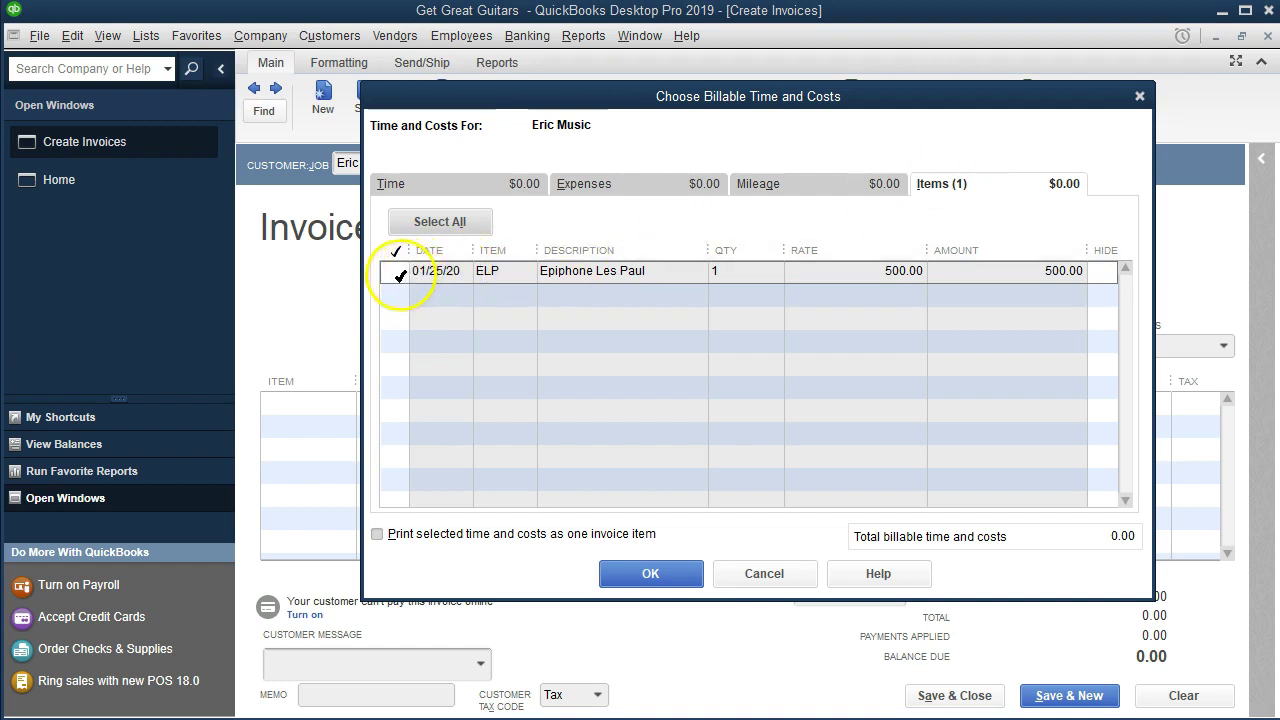
click(397, 272)
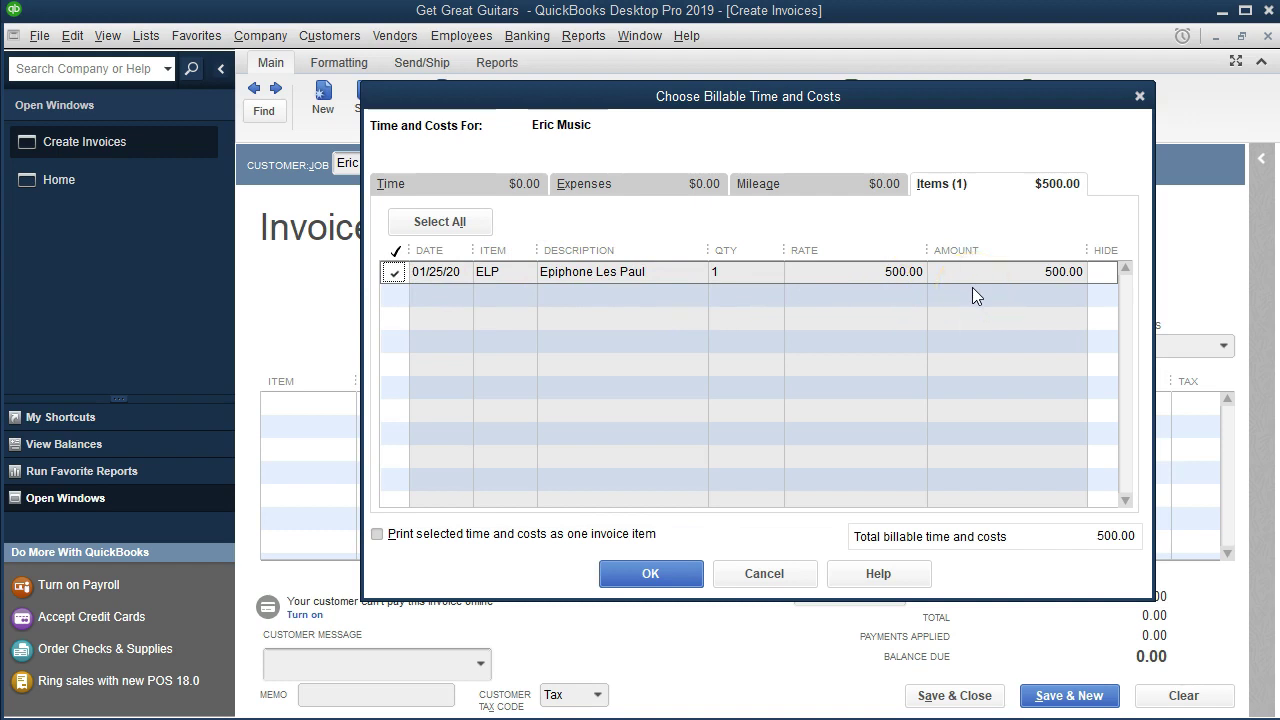
click(660, 576)
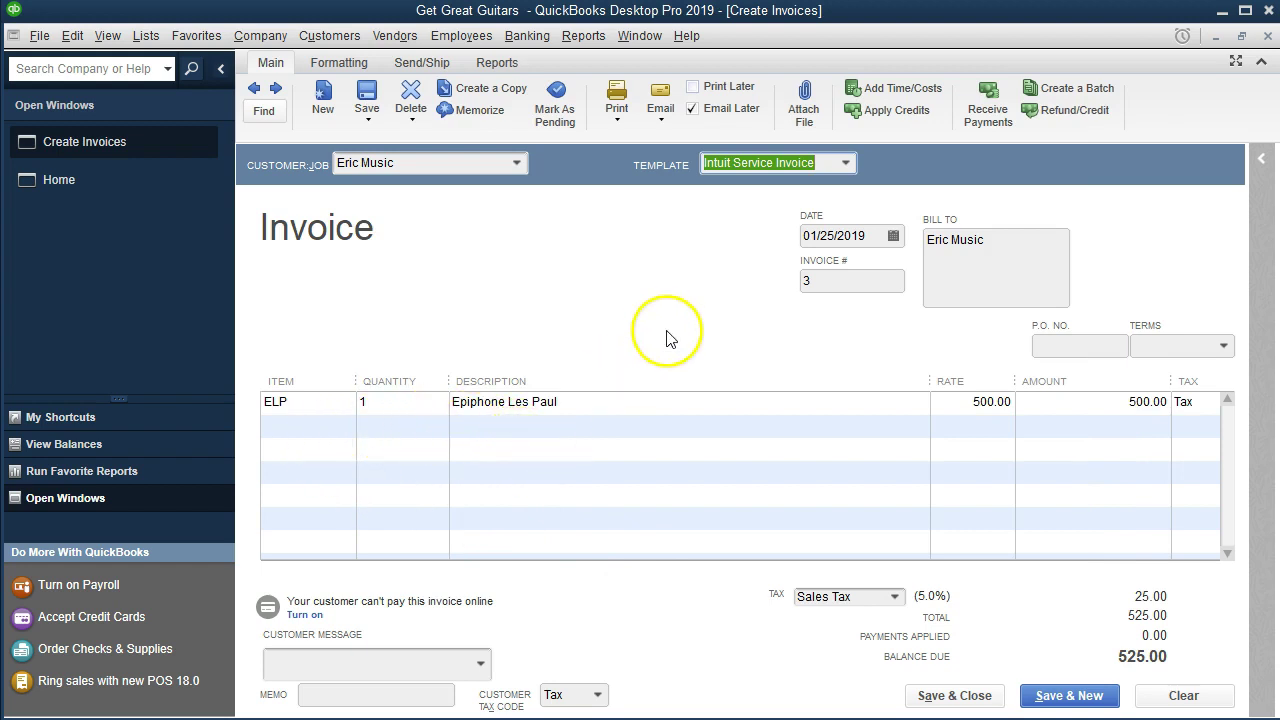
Set the invoice's payment terms to Net 30, keeping the date, invoice number and billing details.
key(Tab)
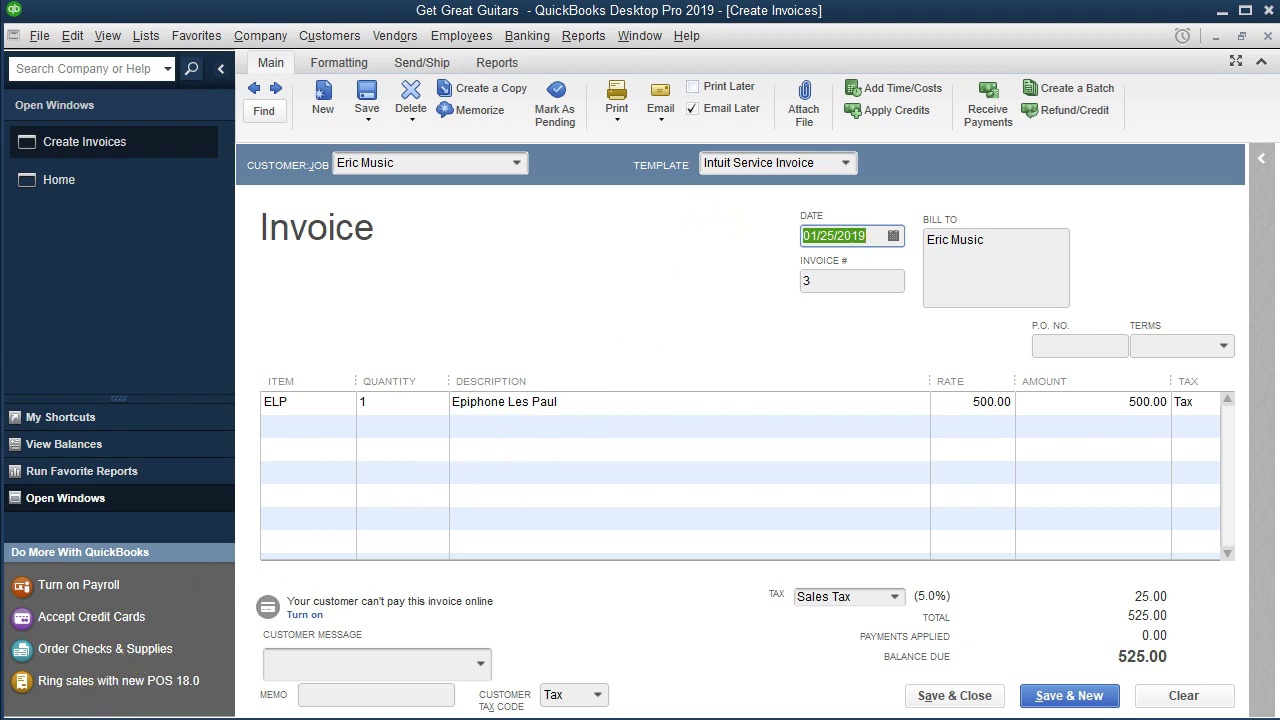
key(Tab)
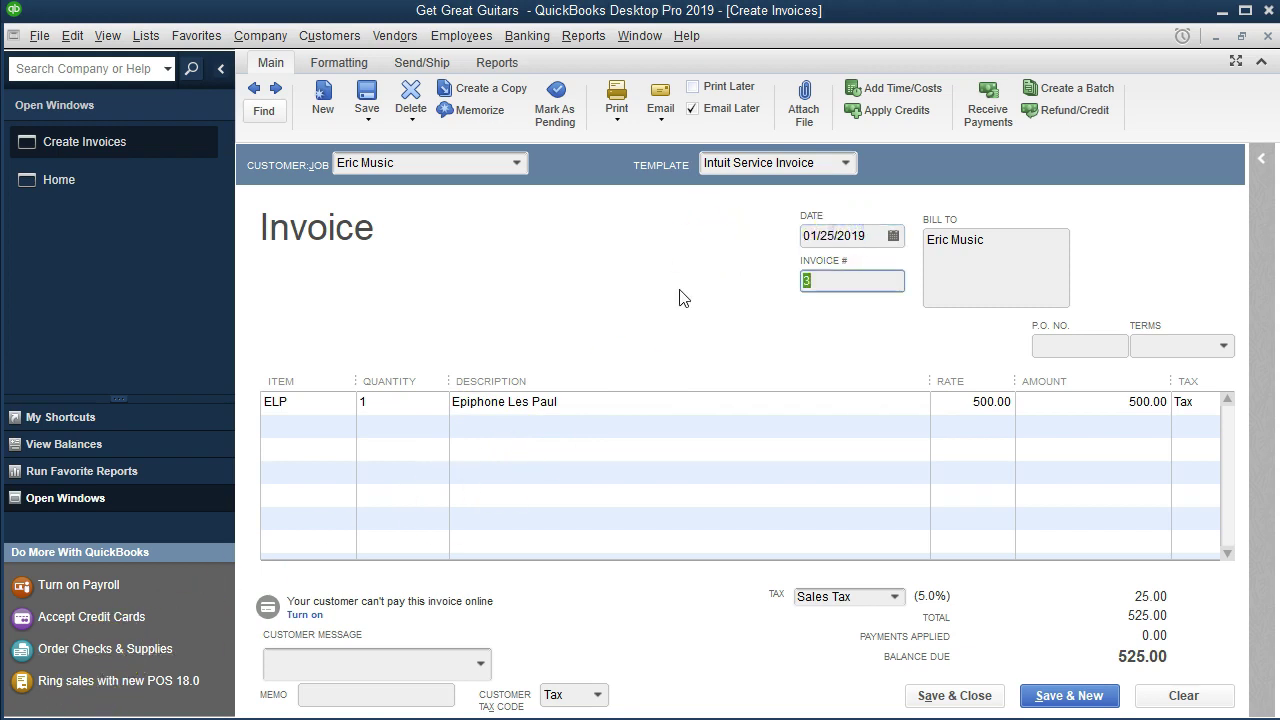
key(Tab)
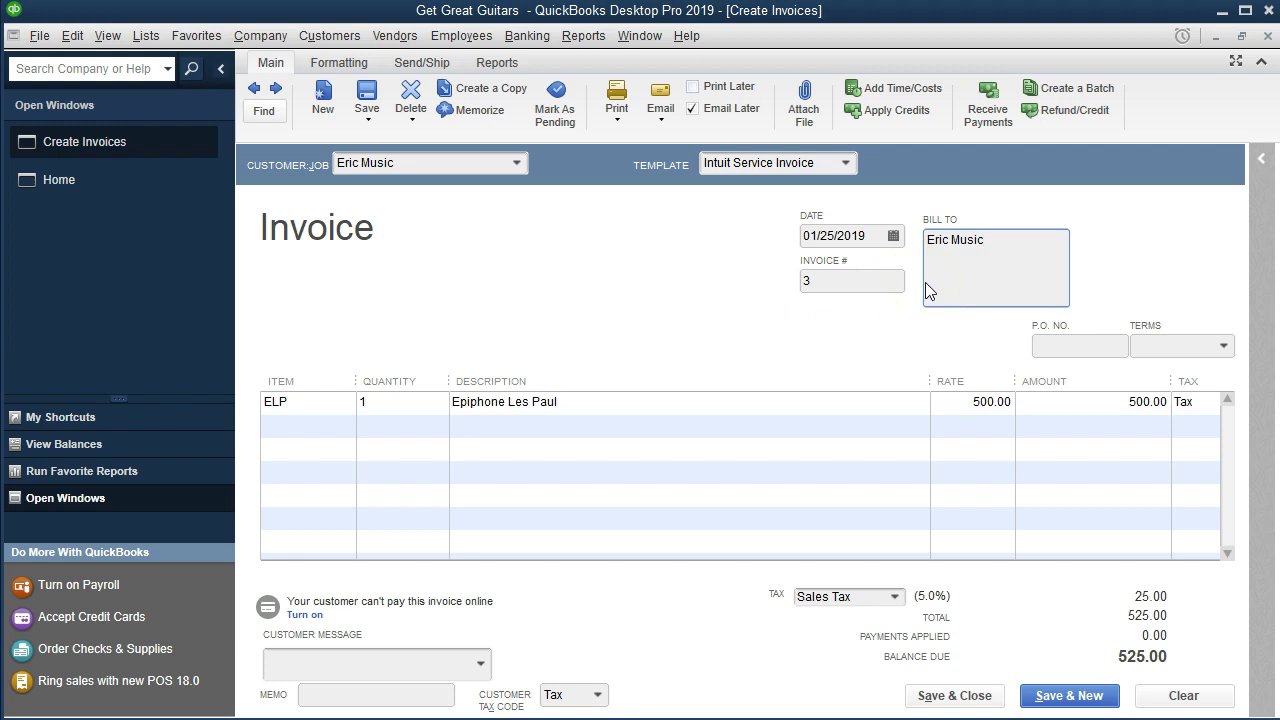
key(Tab)
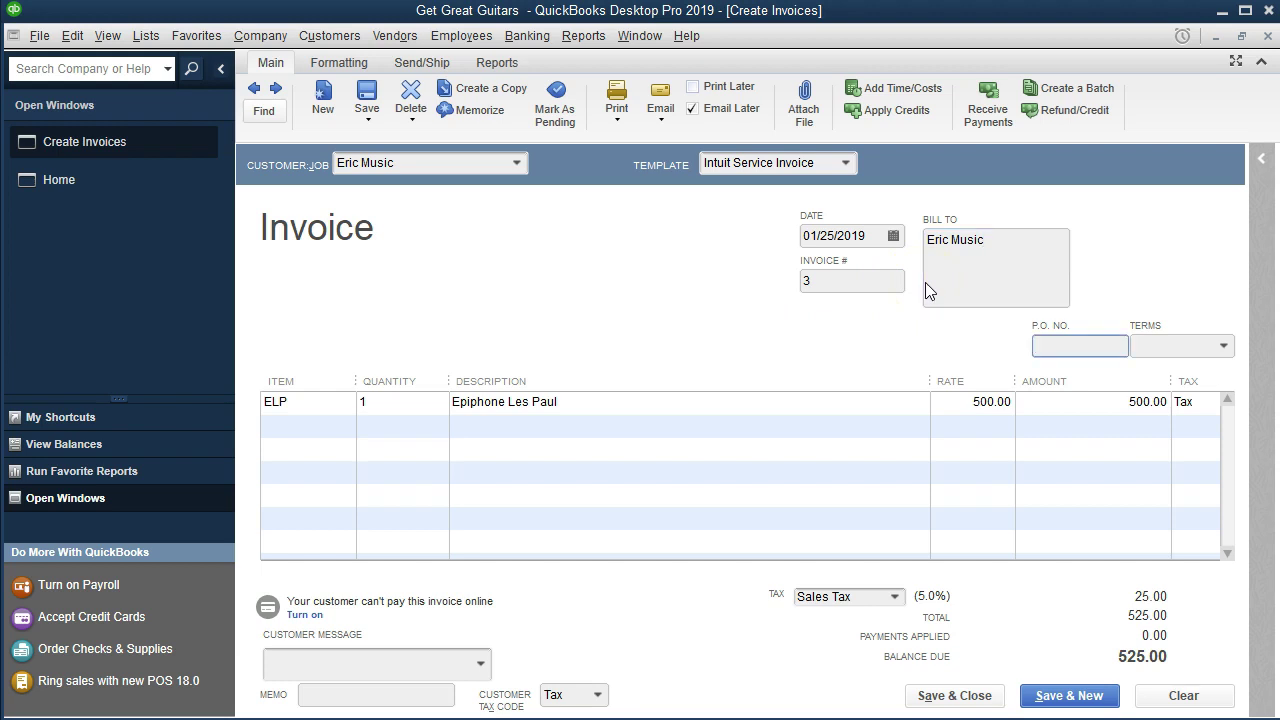
key(Tab)
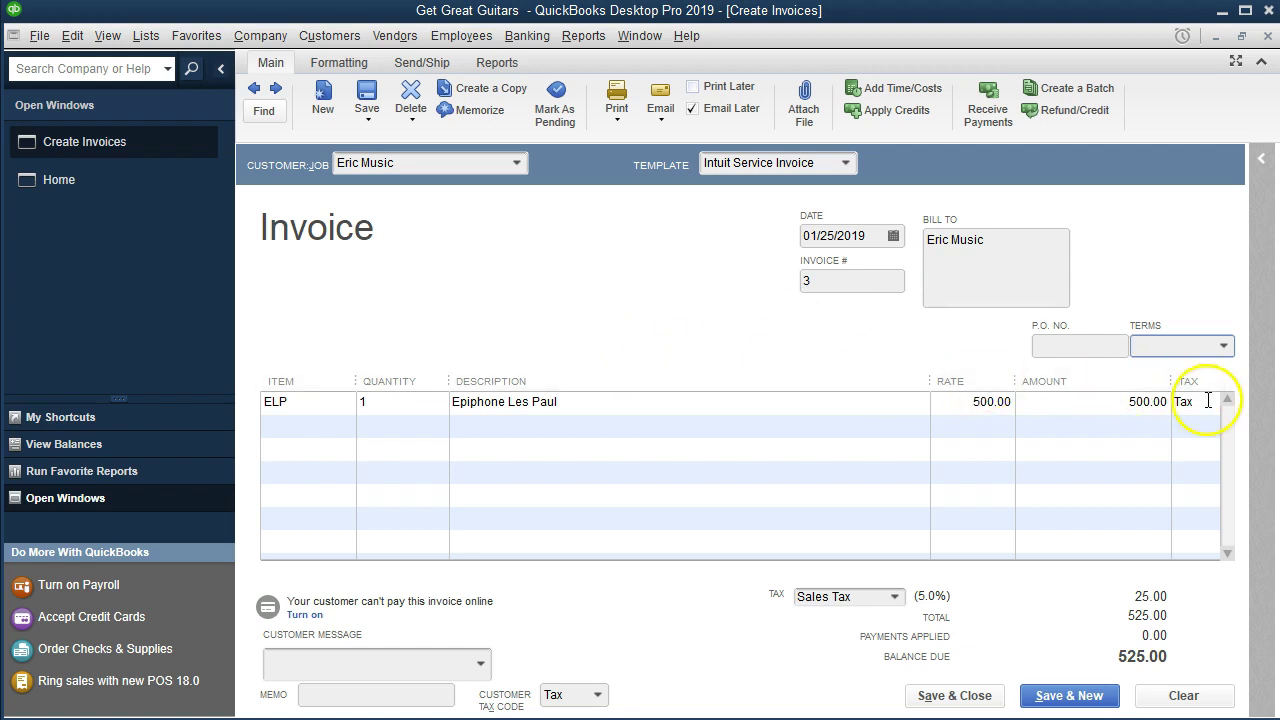
click(1224, 346)
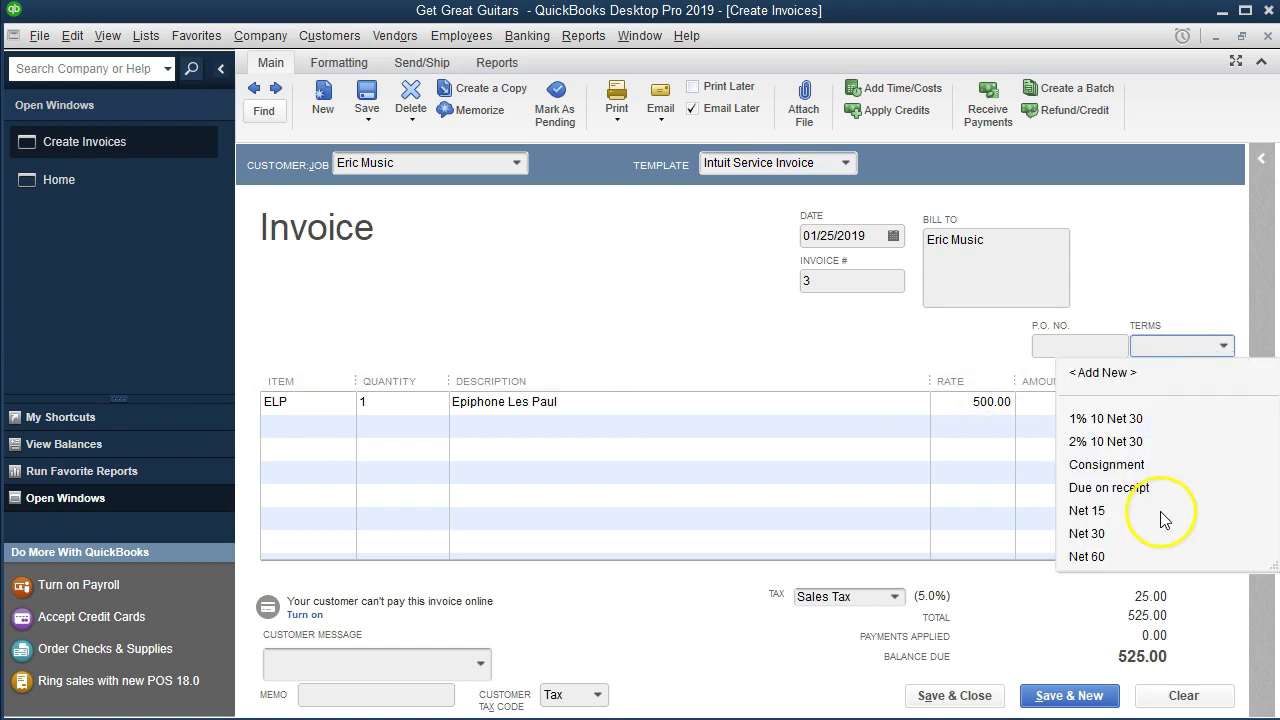
click(1098, 534)
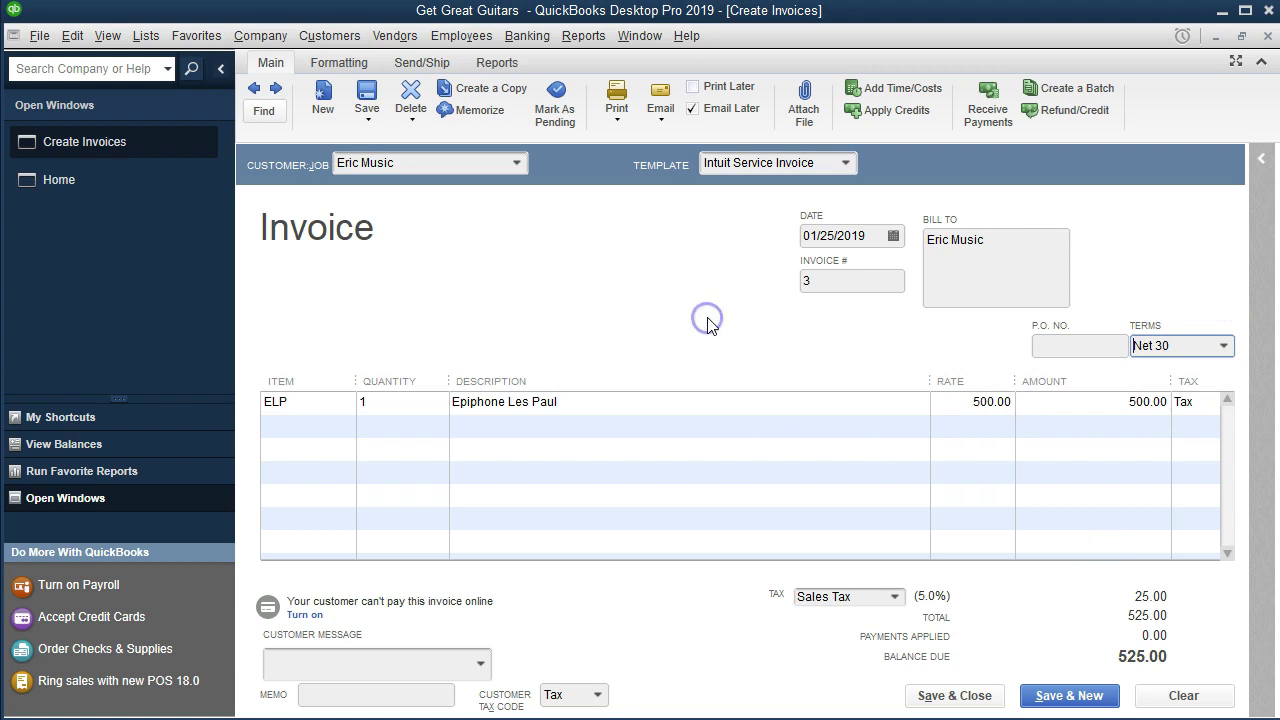
Examine the Epiphone Les Paul invoice line's item, quantity, description, rate, amount and tax code.
key(Tab)
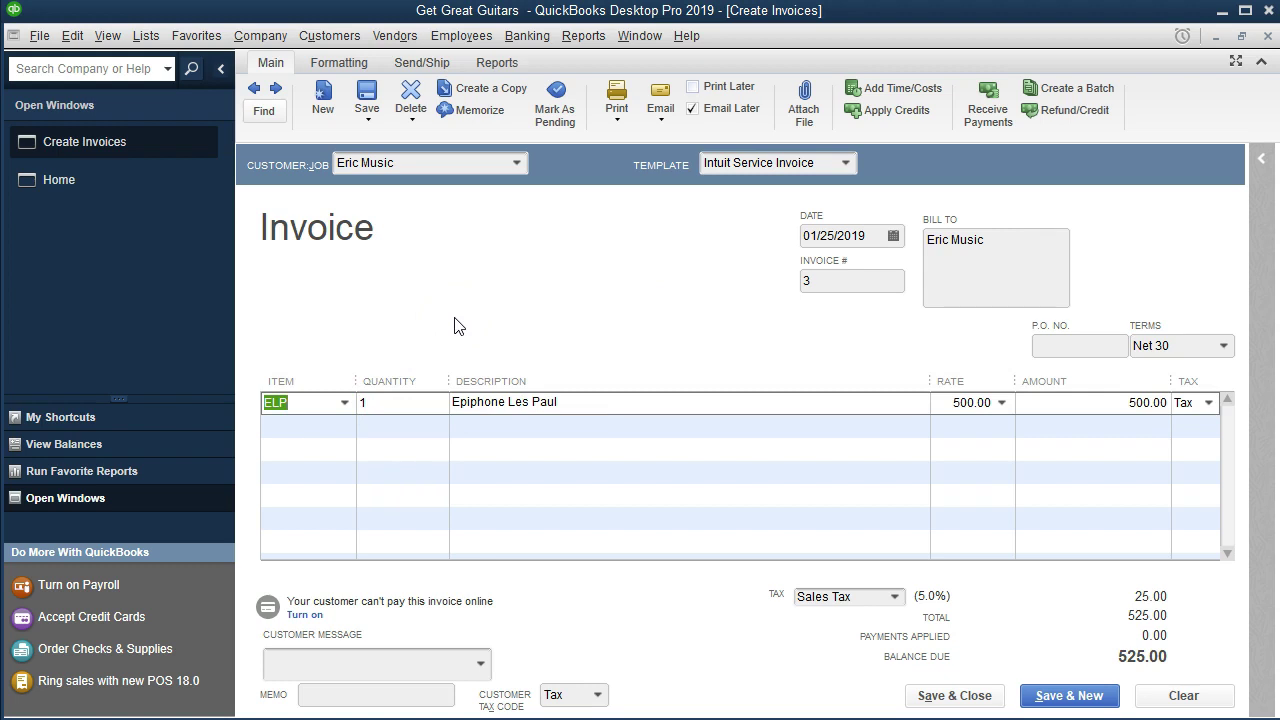
key(Tab)
key(Tab)
key(Tab)
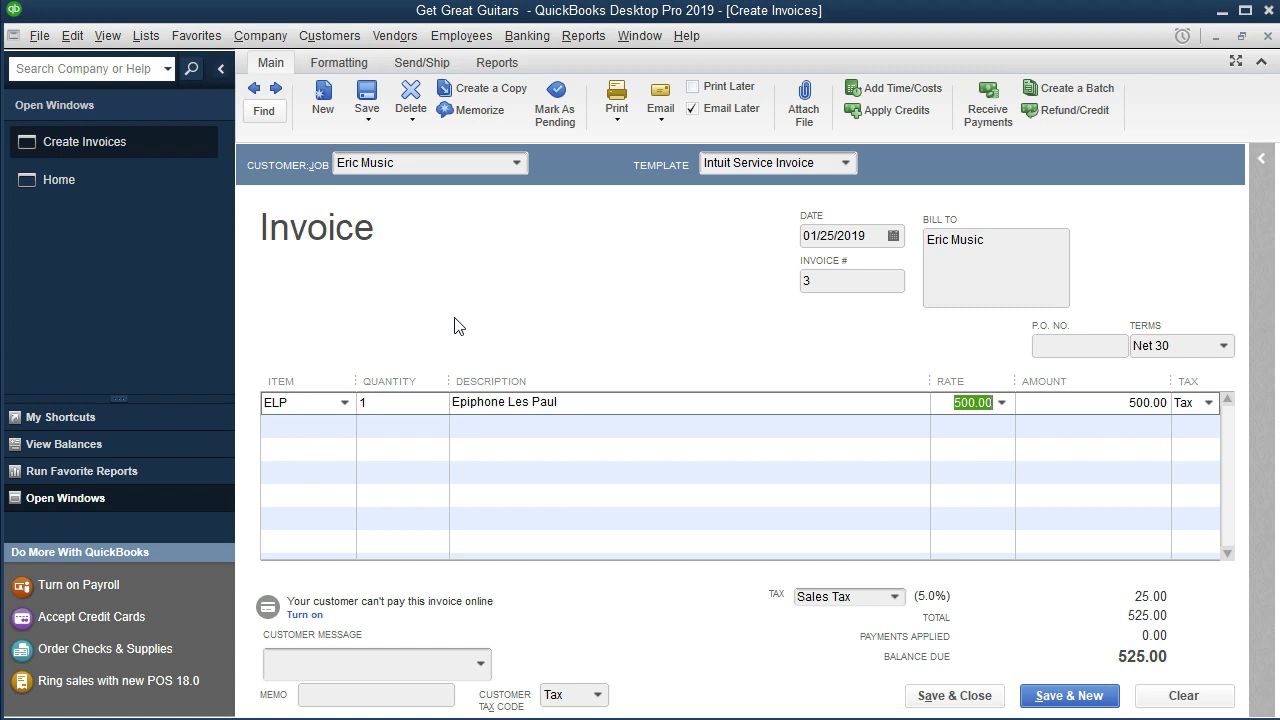
key(Tab)
key(Tab)
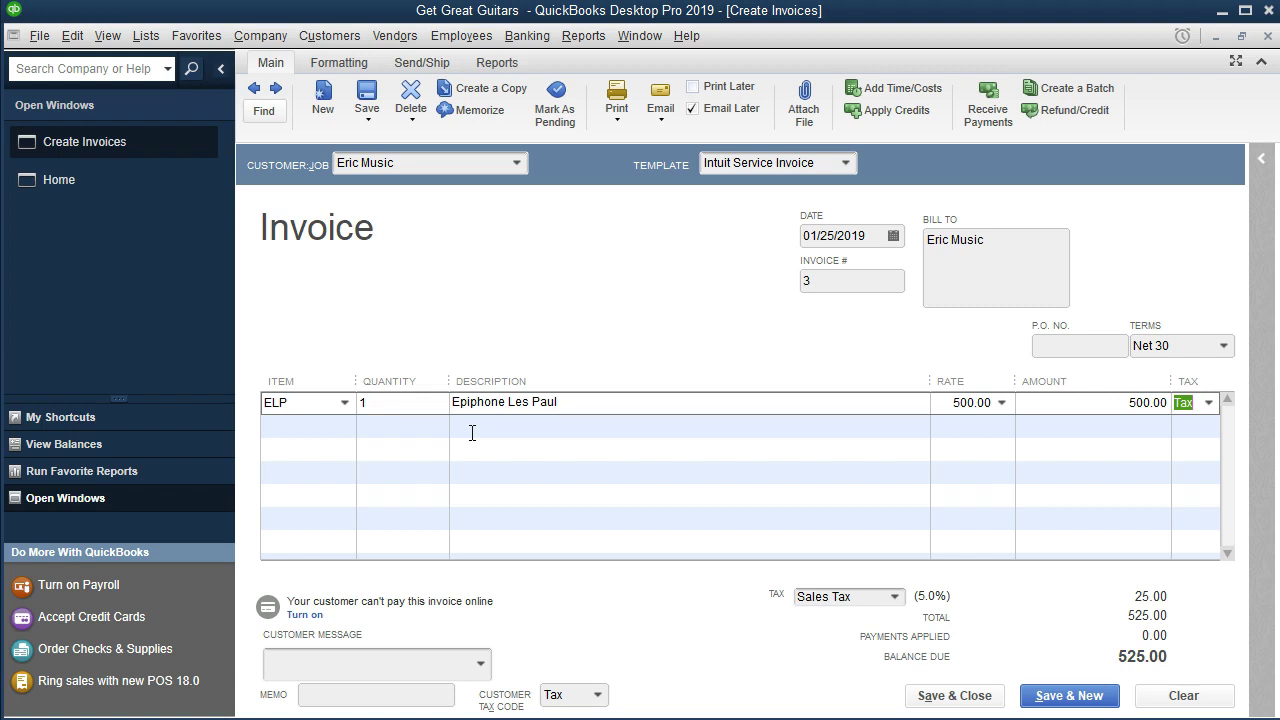
Save and close the invoice with the email-later option turned off, making the Net 30 terms permanent for the customer.
click(938, 698)
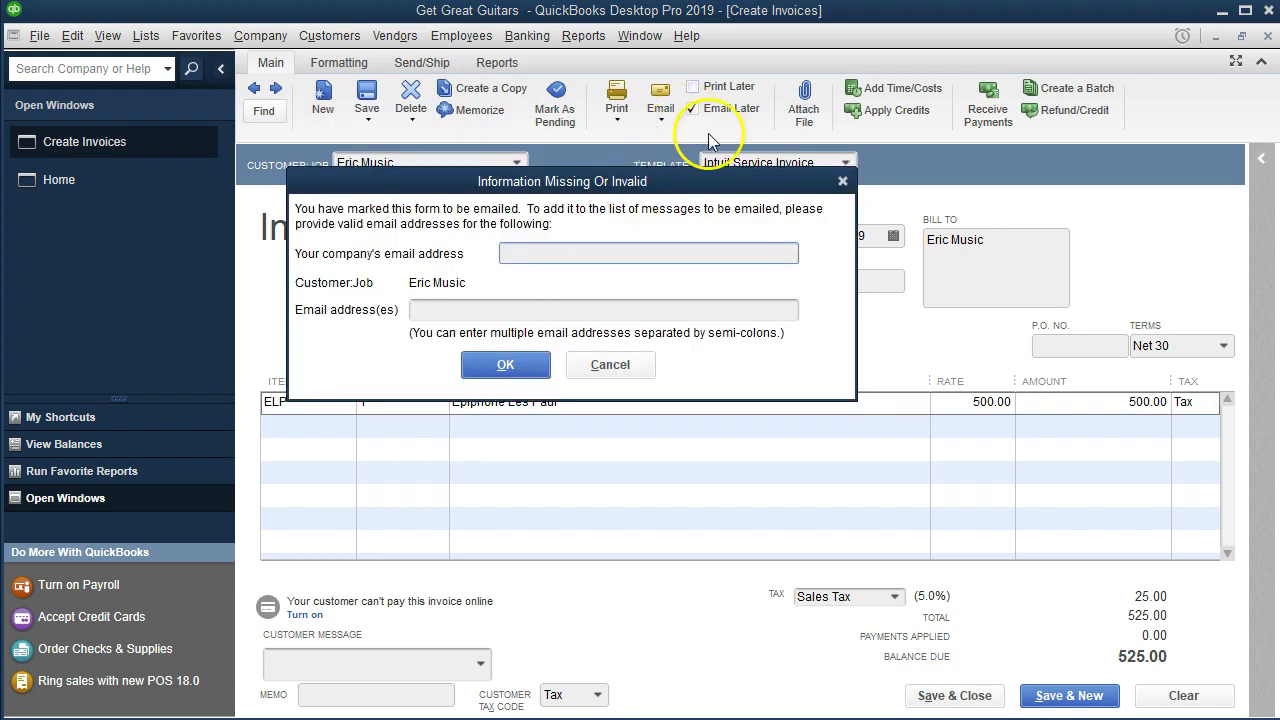
click(842, 181)
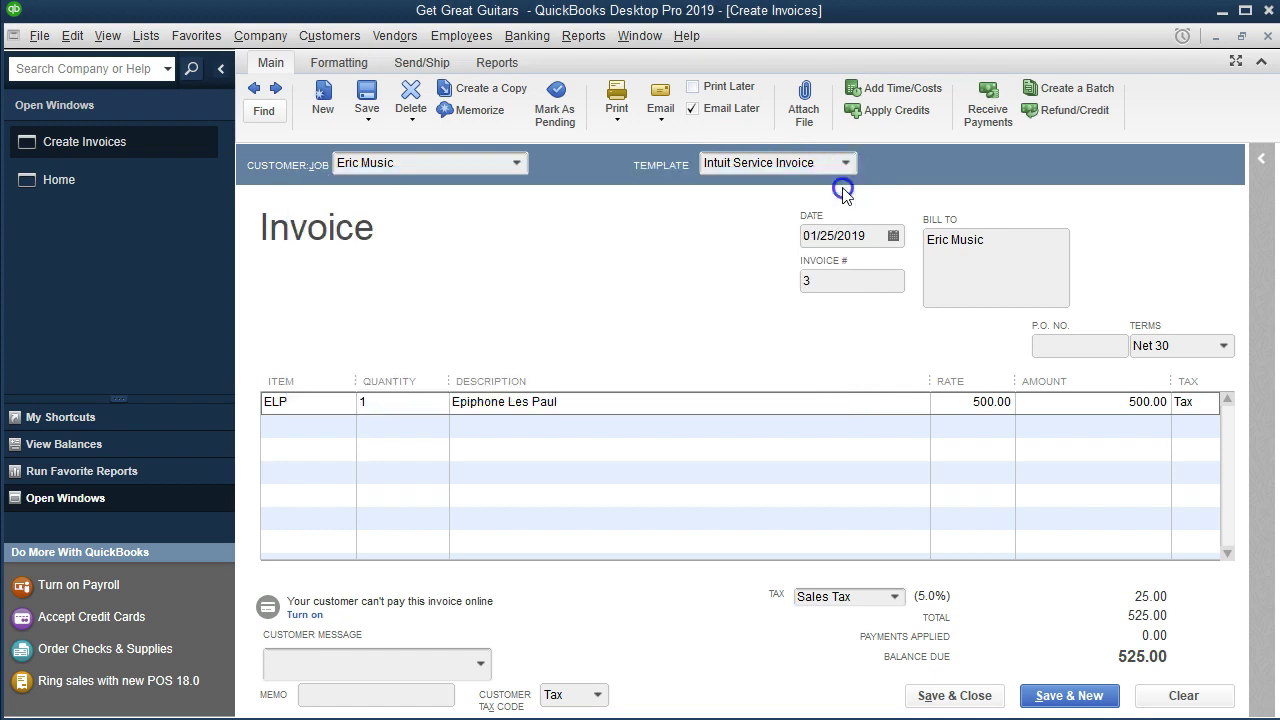
click(711, 128)
click(652, 294)
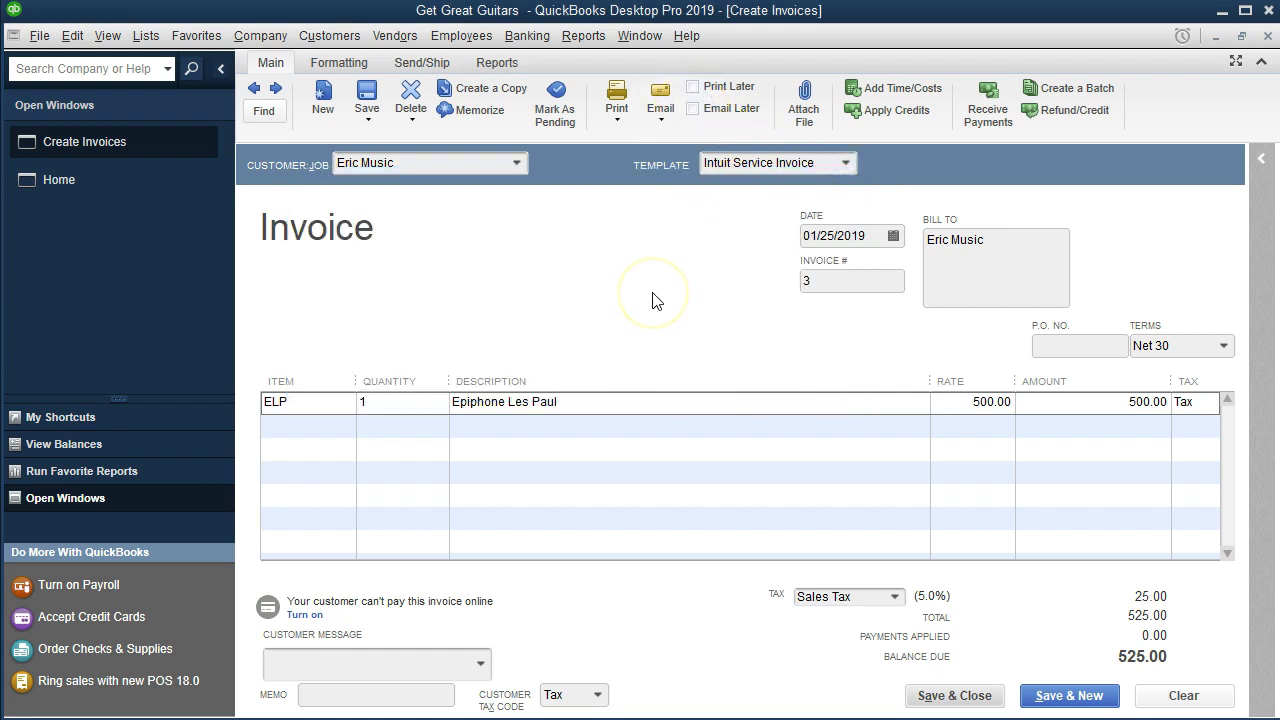
click(955, 698)
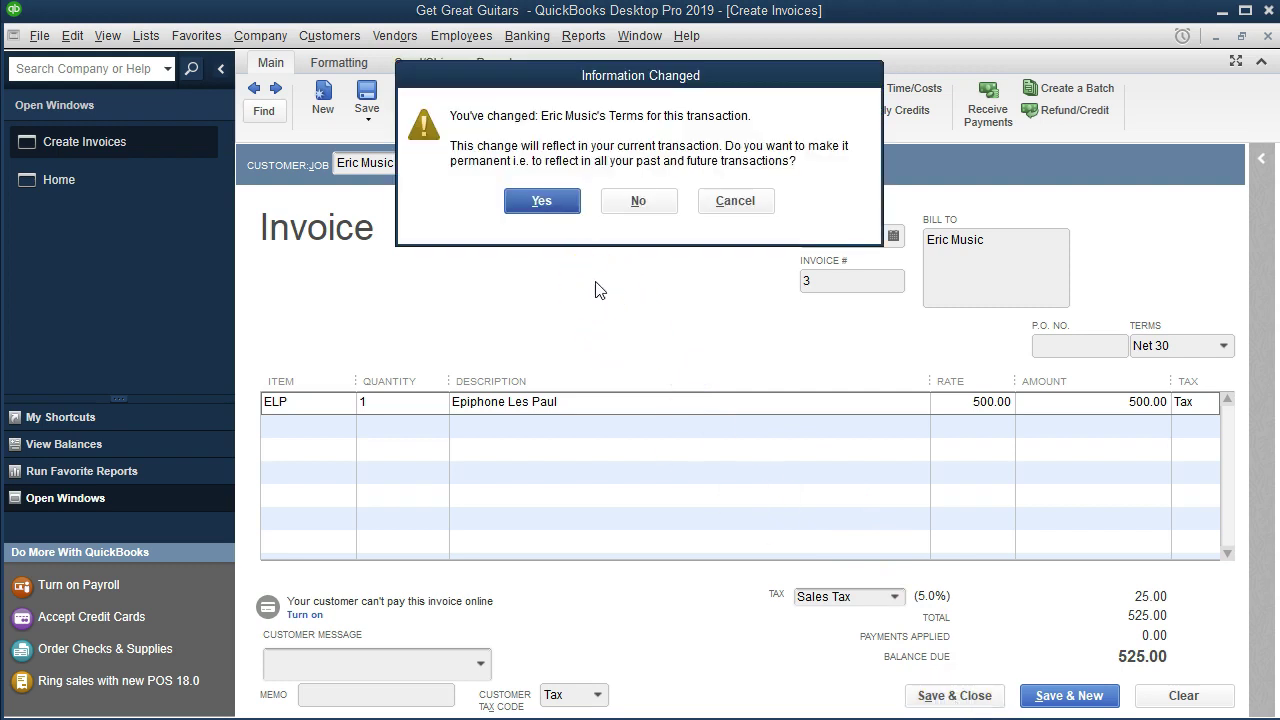
click(545, 208)
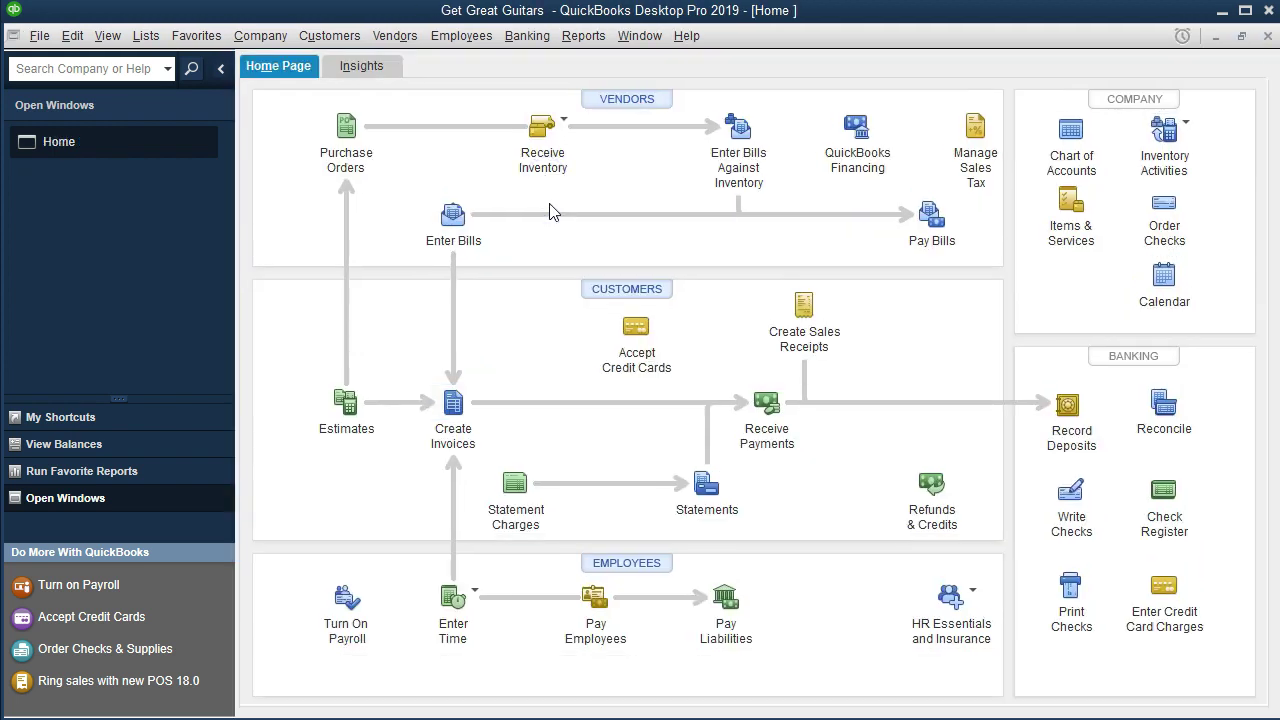
Open the standard Balance Sheet report from the company and financial reports.
click(540, 135)
click(527, 35)
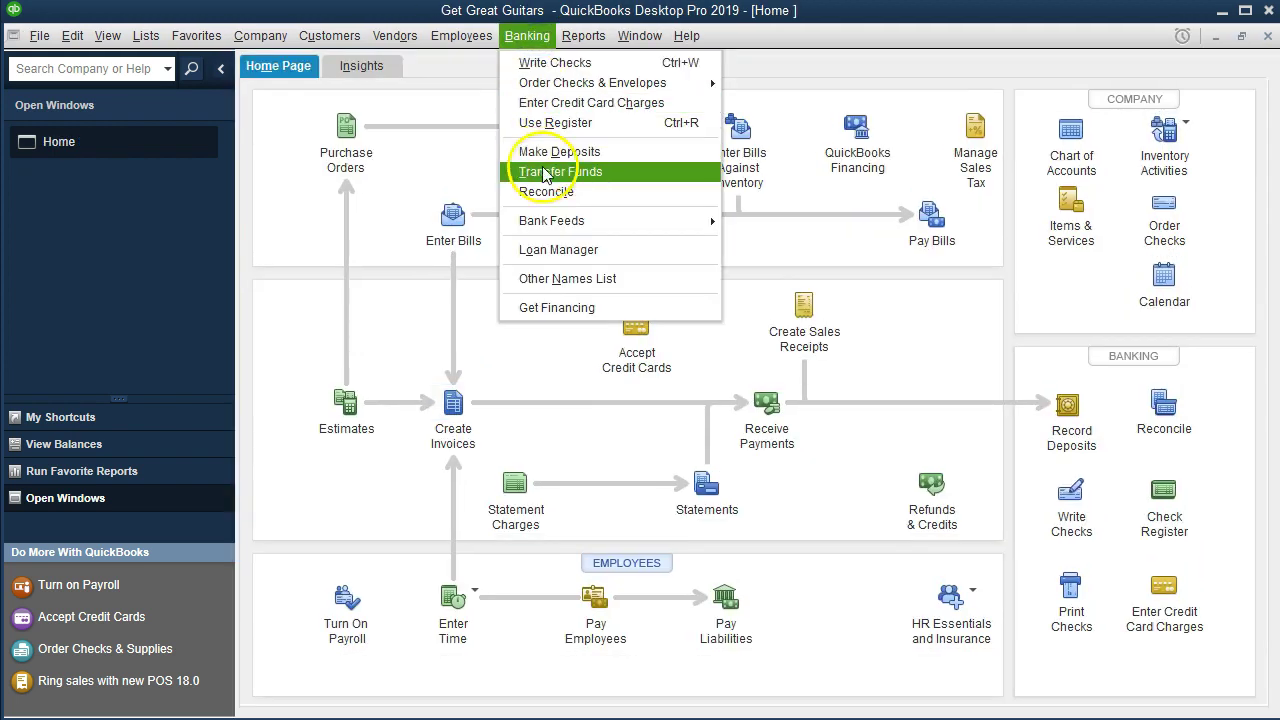
click(583, 35)
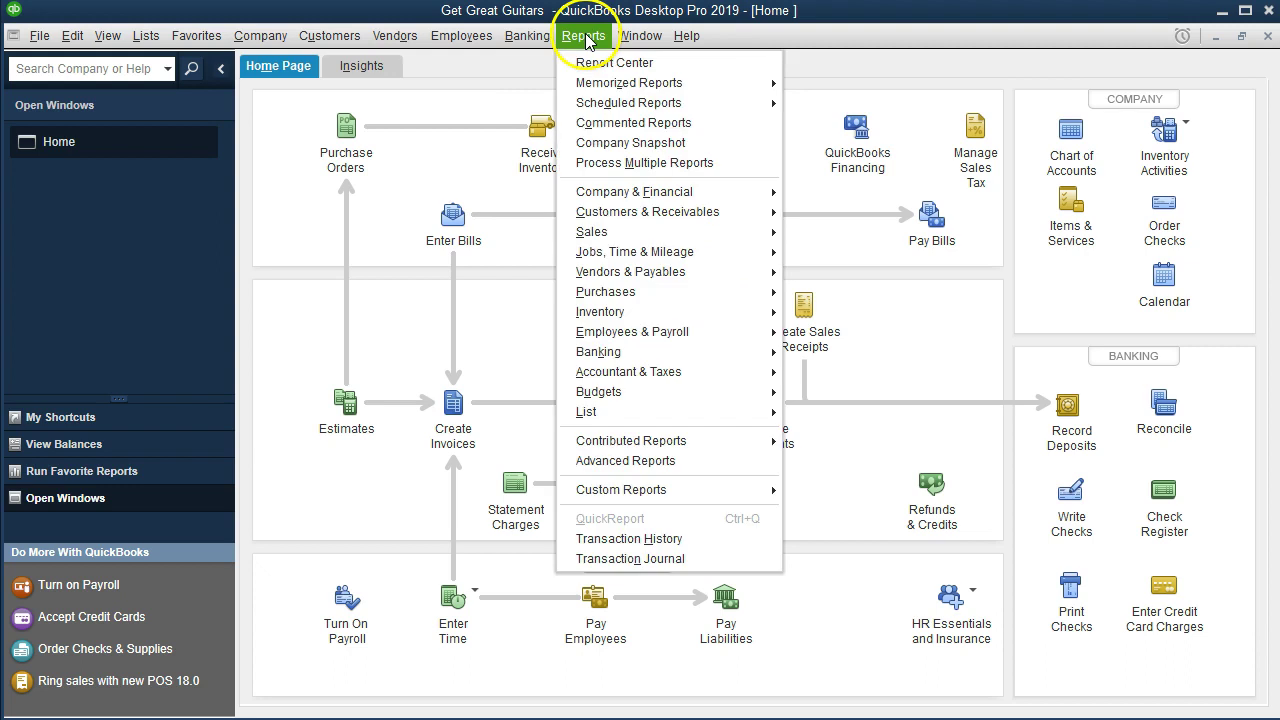
mouse_move(720, 192)
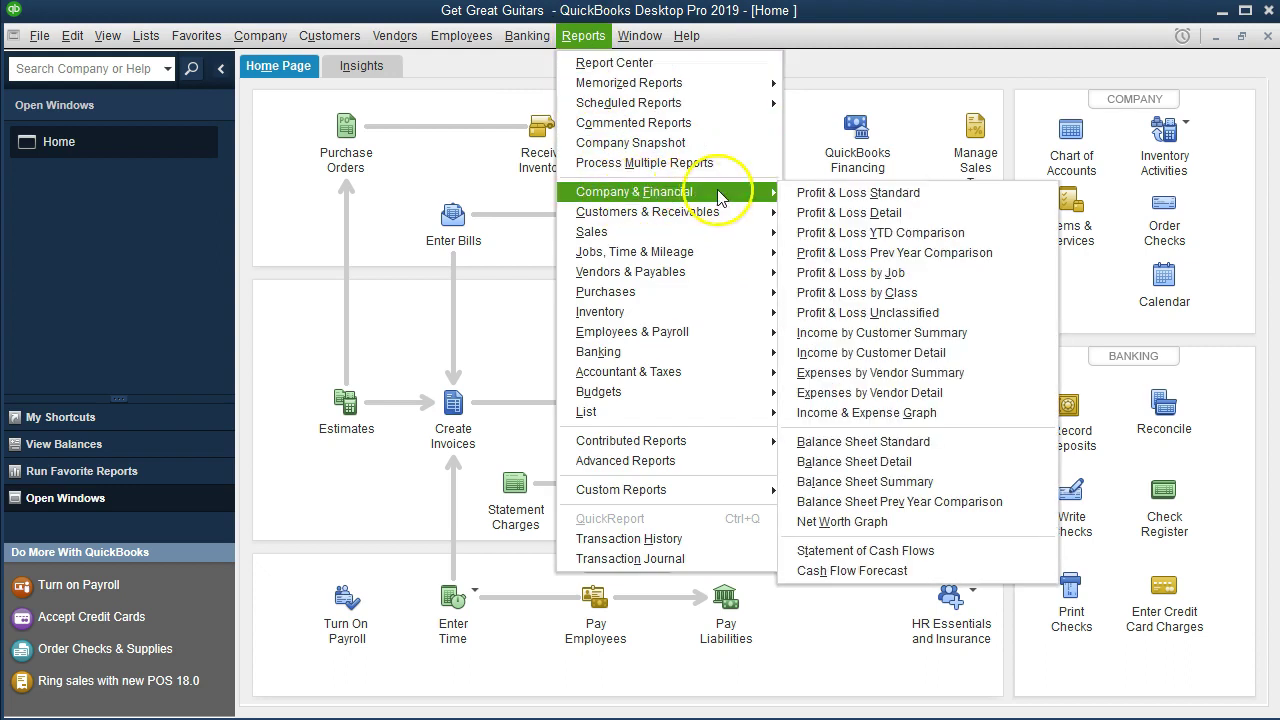
click(987, 447)
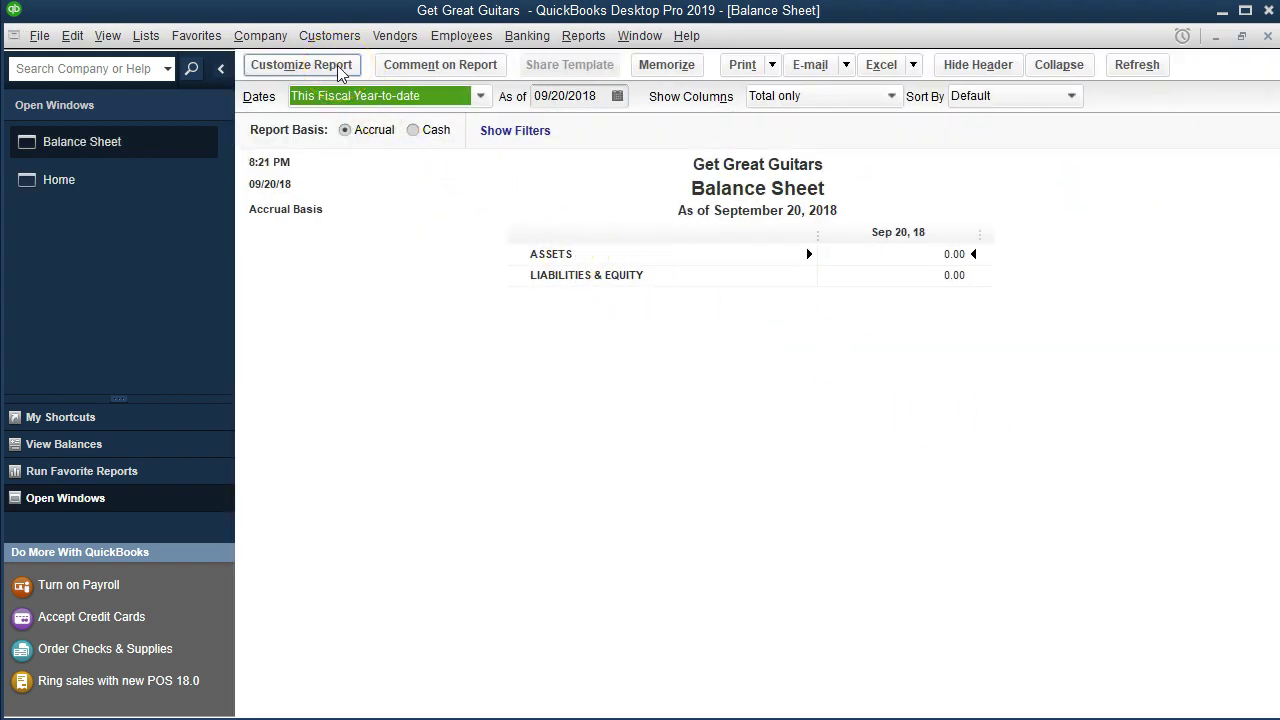
Customize the Balance Sheet's date range to run from 01/01/2019 to 12/31/2019.
click(300, 65)
key(Tab)
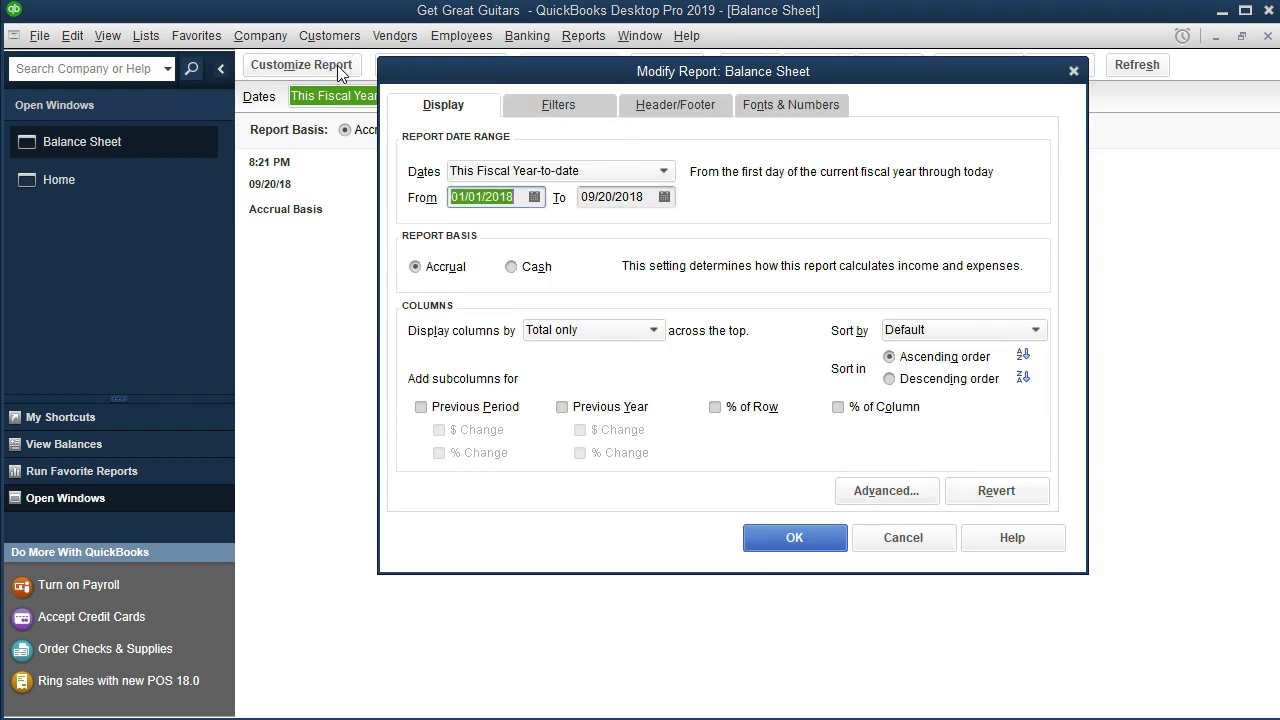
text(01)
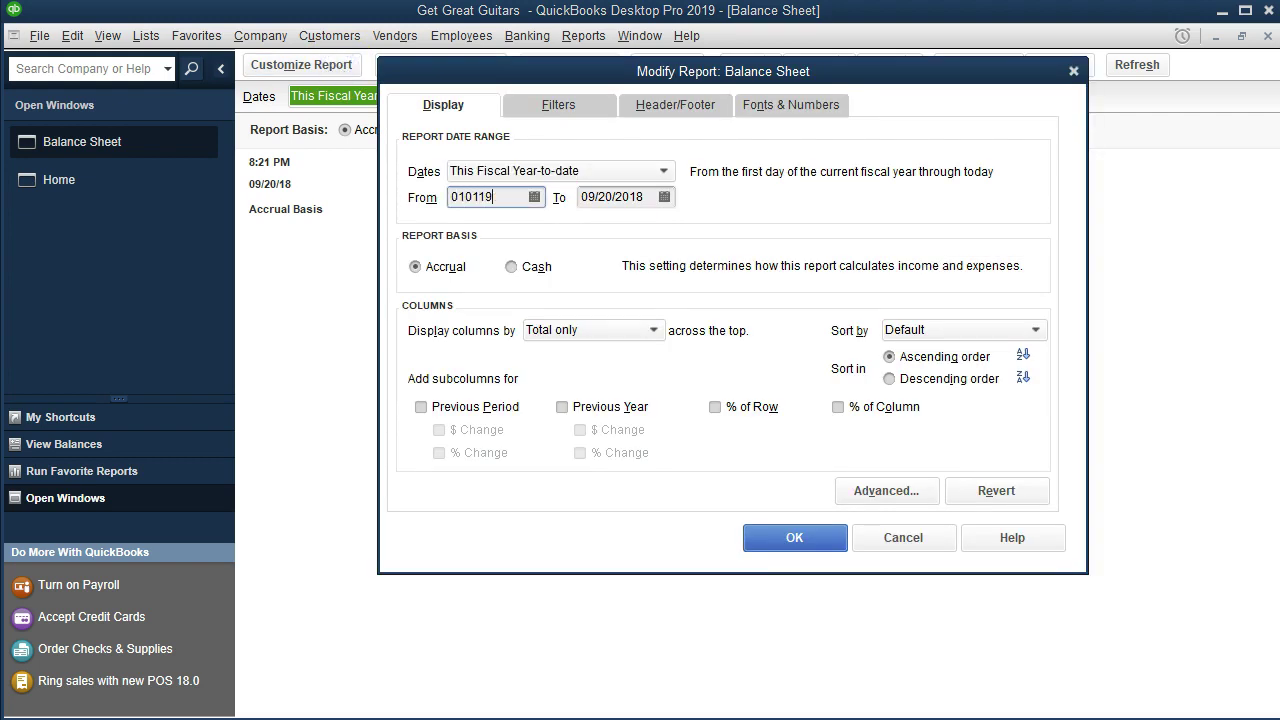
key(Tab)
text(12/)
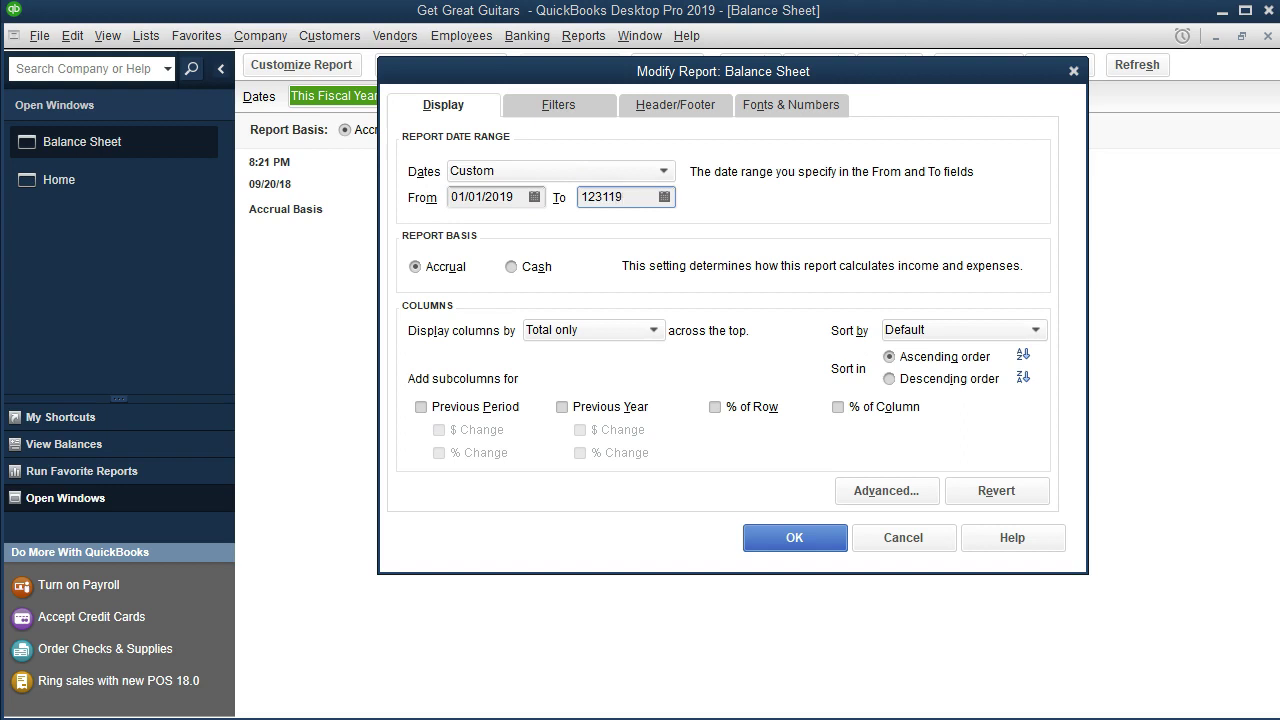
text(31/2019)
key(Tab)
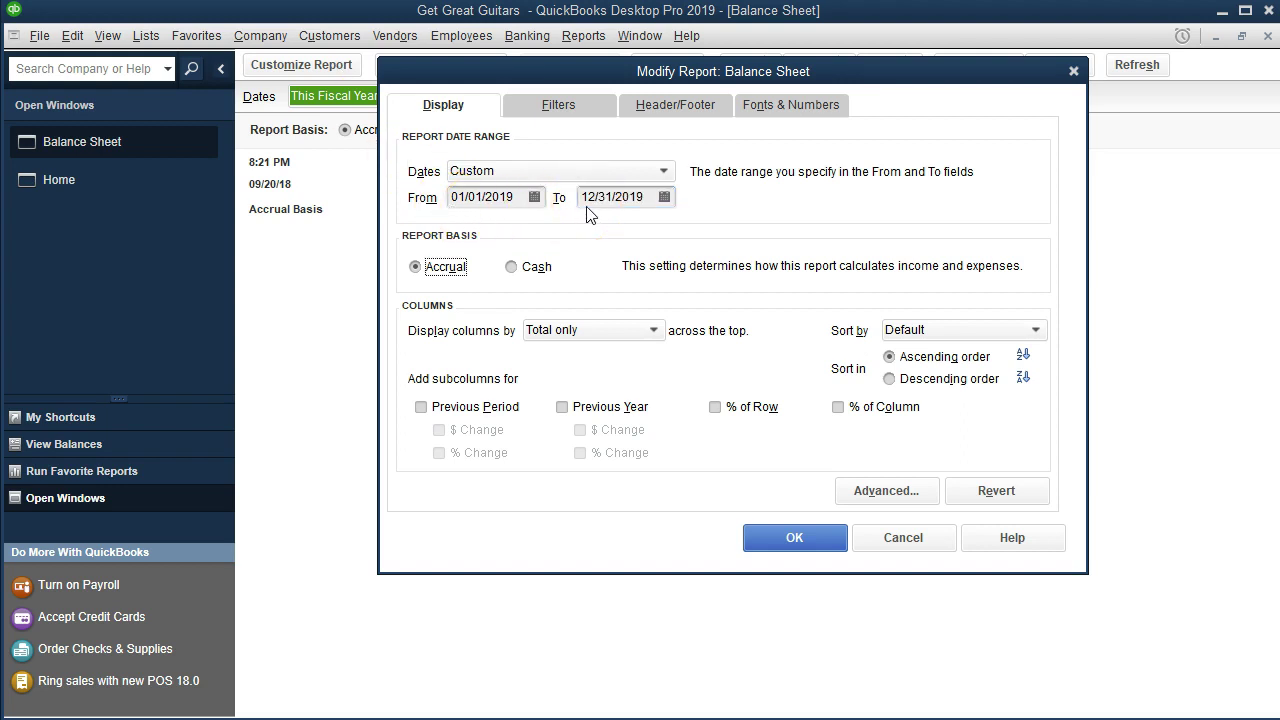
click(766, 537)
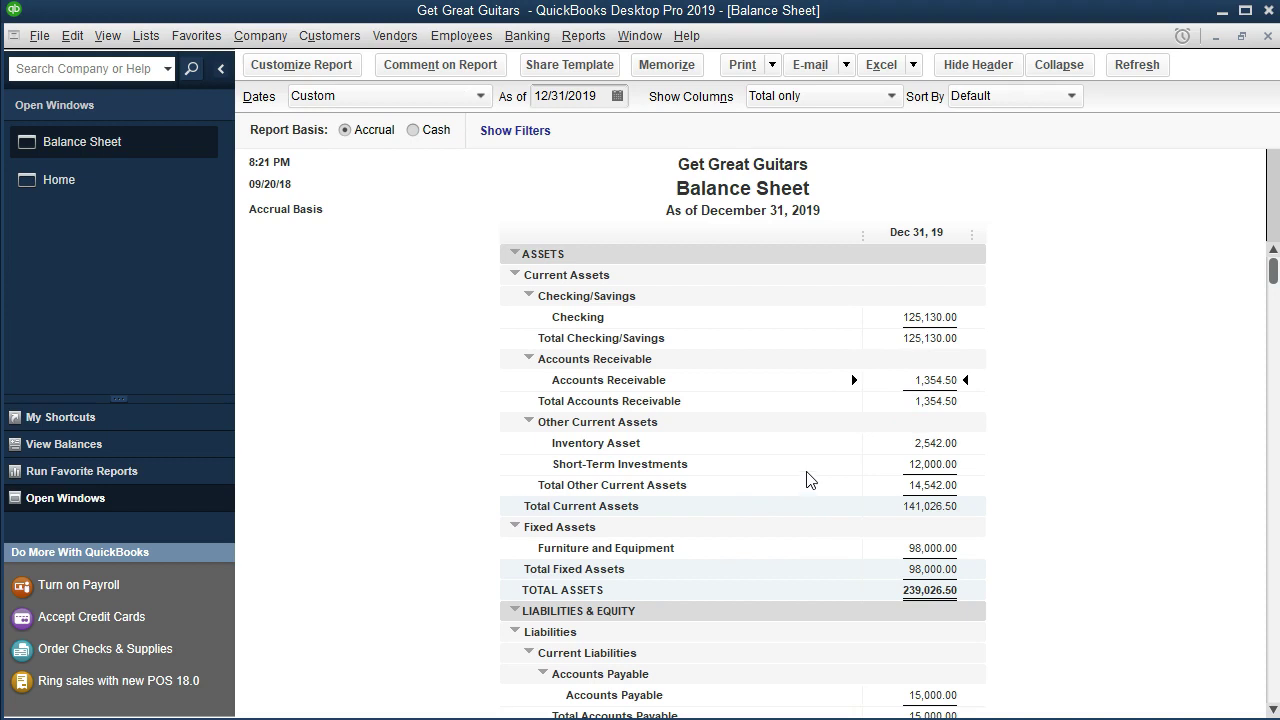
Trace the Balance Sheet's Accounts Receivable balance to the Eric Music invoice, check its balance due, and return to the Balance Sheet.
double_click(894, 380)
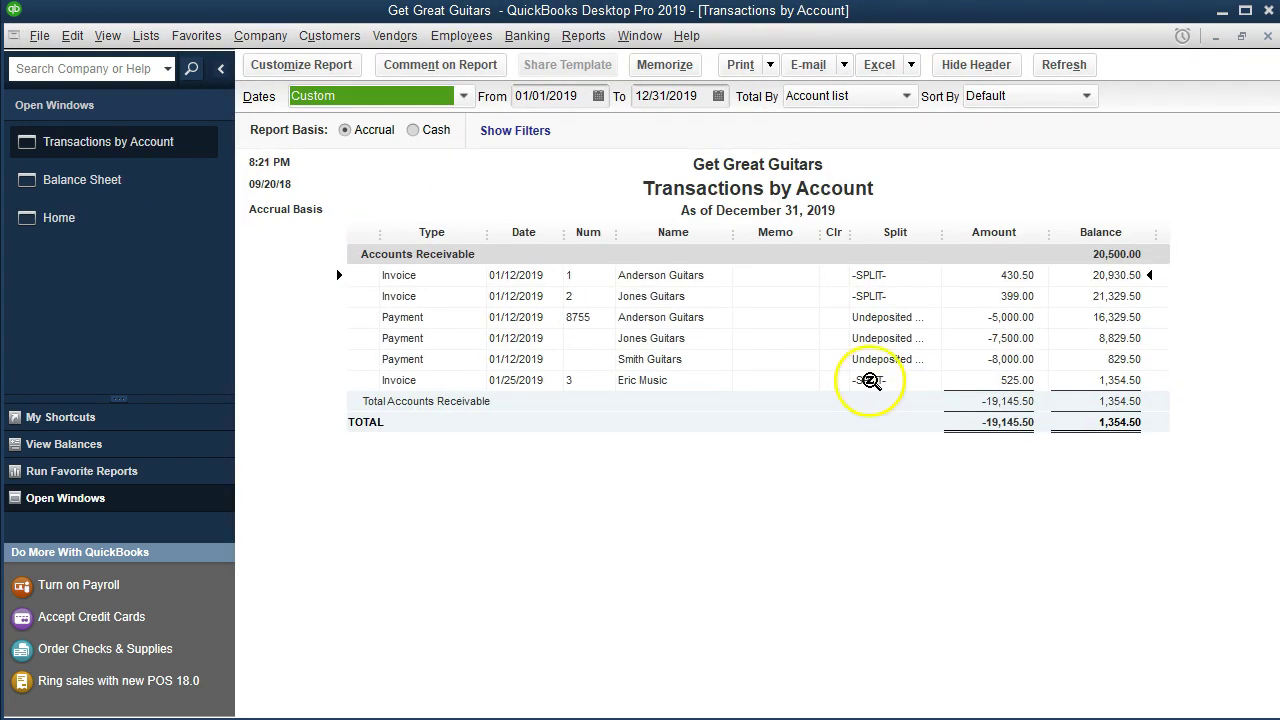
double_click(943, 388)
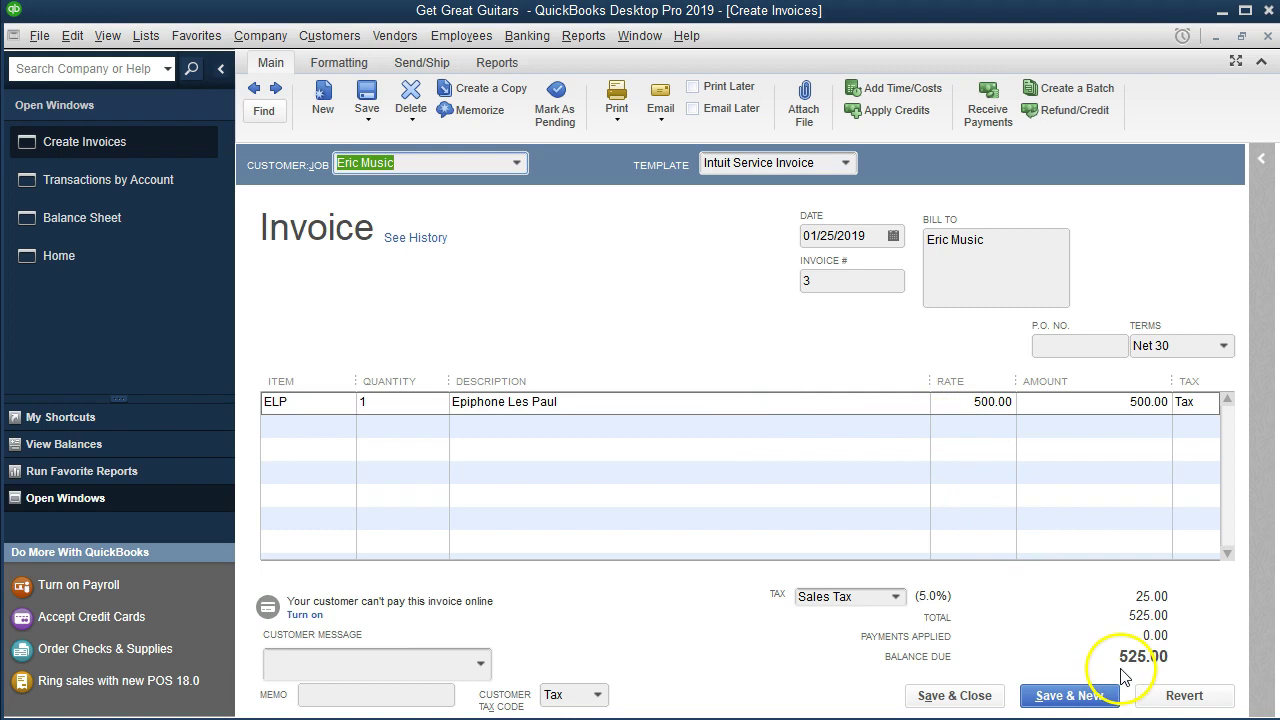
click(1267, 38)
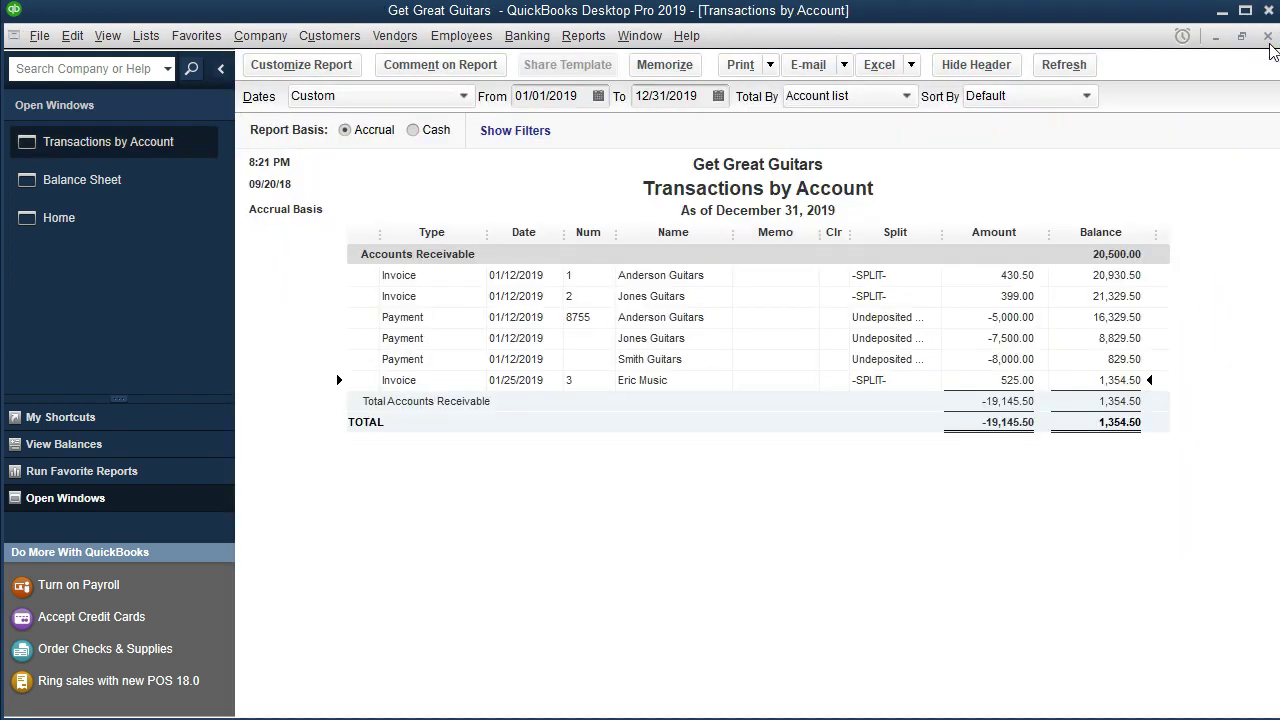
click(1267, 37)
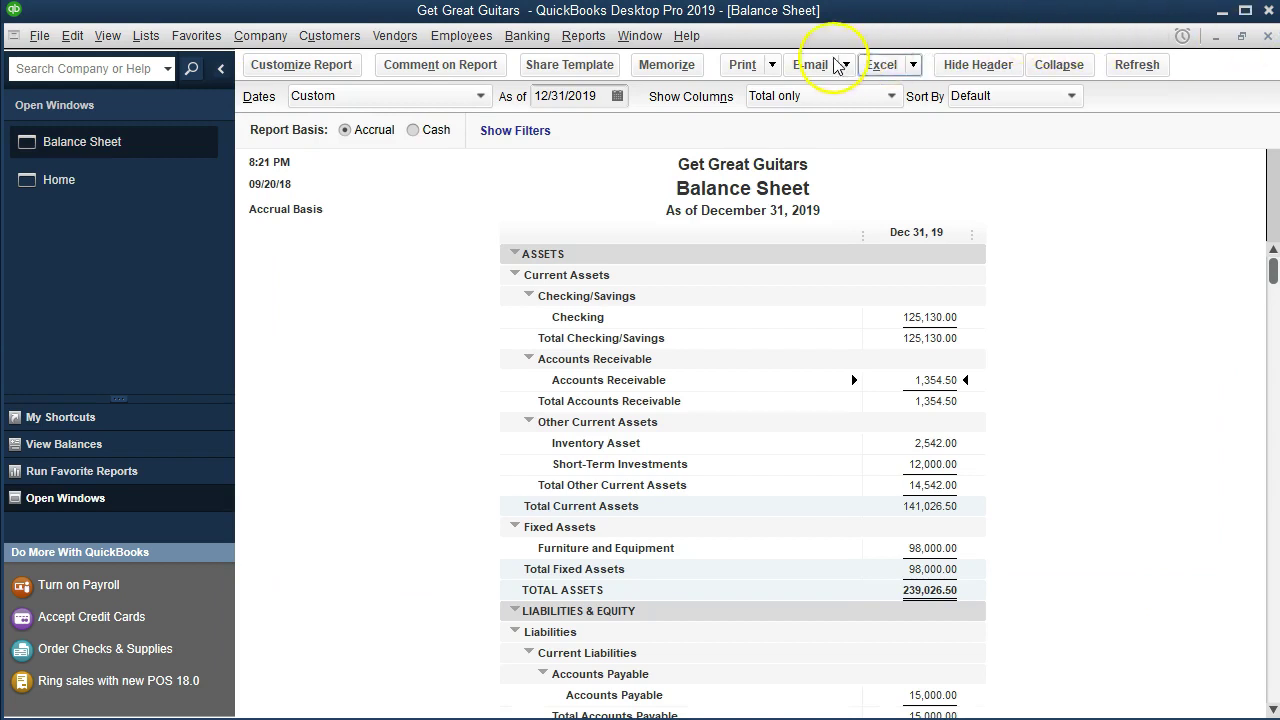
Run the standard Profit & Loss report for 01/01/2019 through 12/31/2019.
click(584, 36)
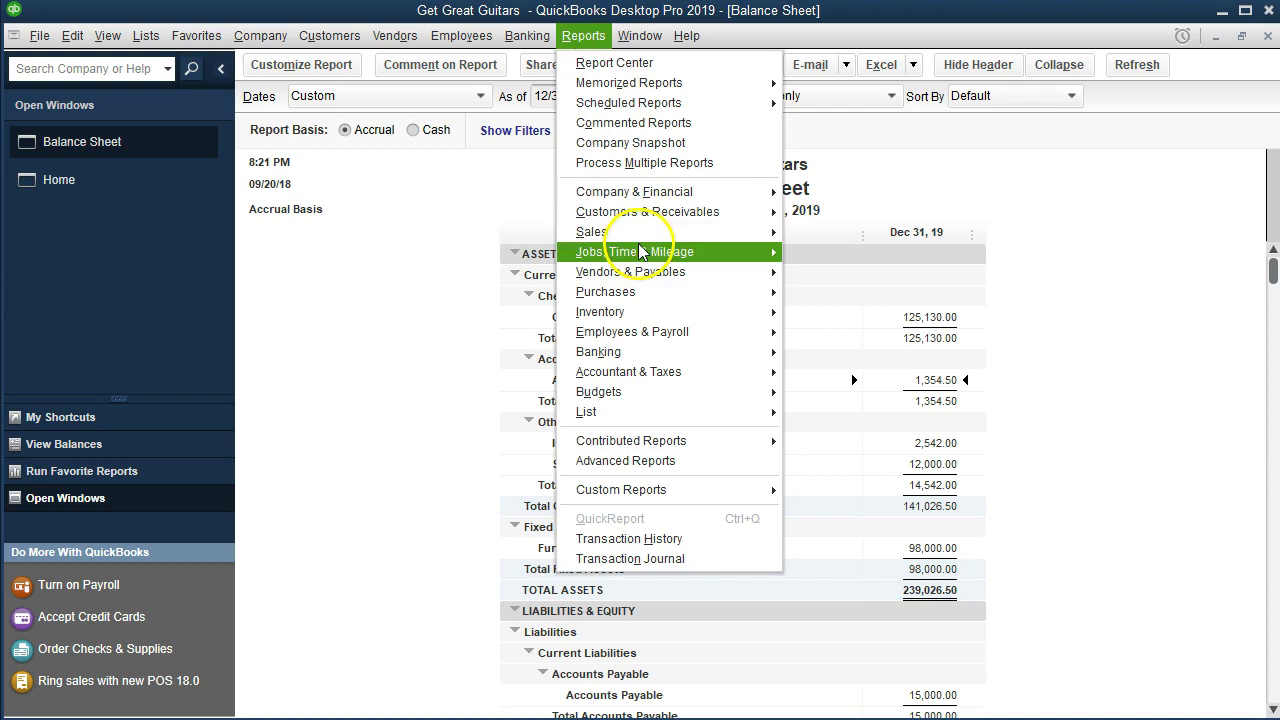
mouse_move(712, 193)
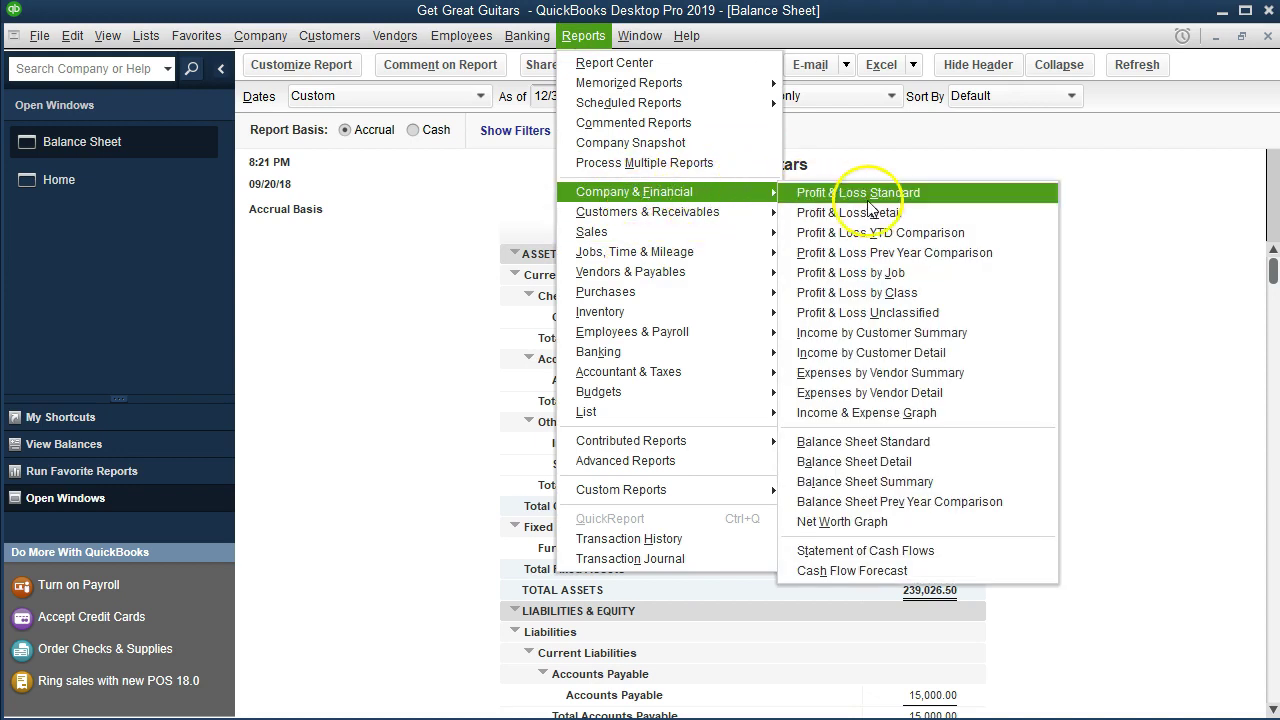
click(935, 195)
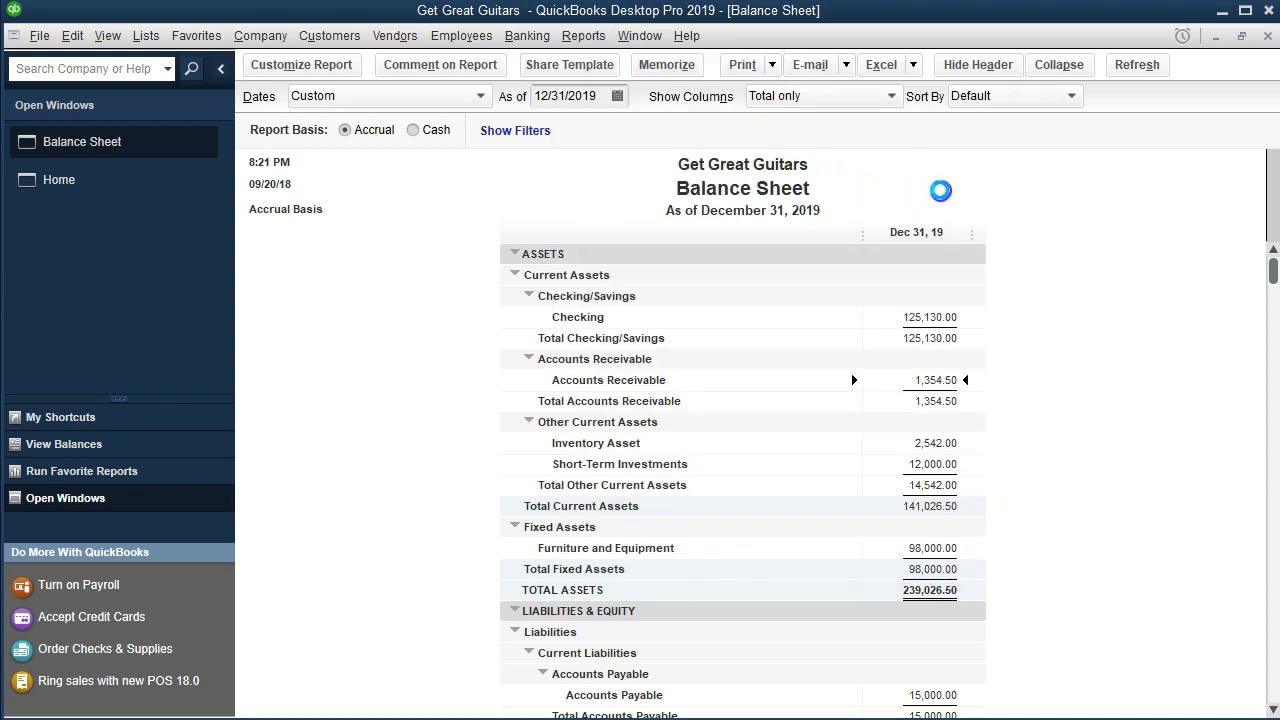
key(Tab)
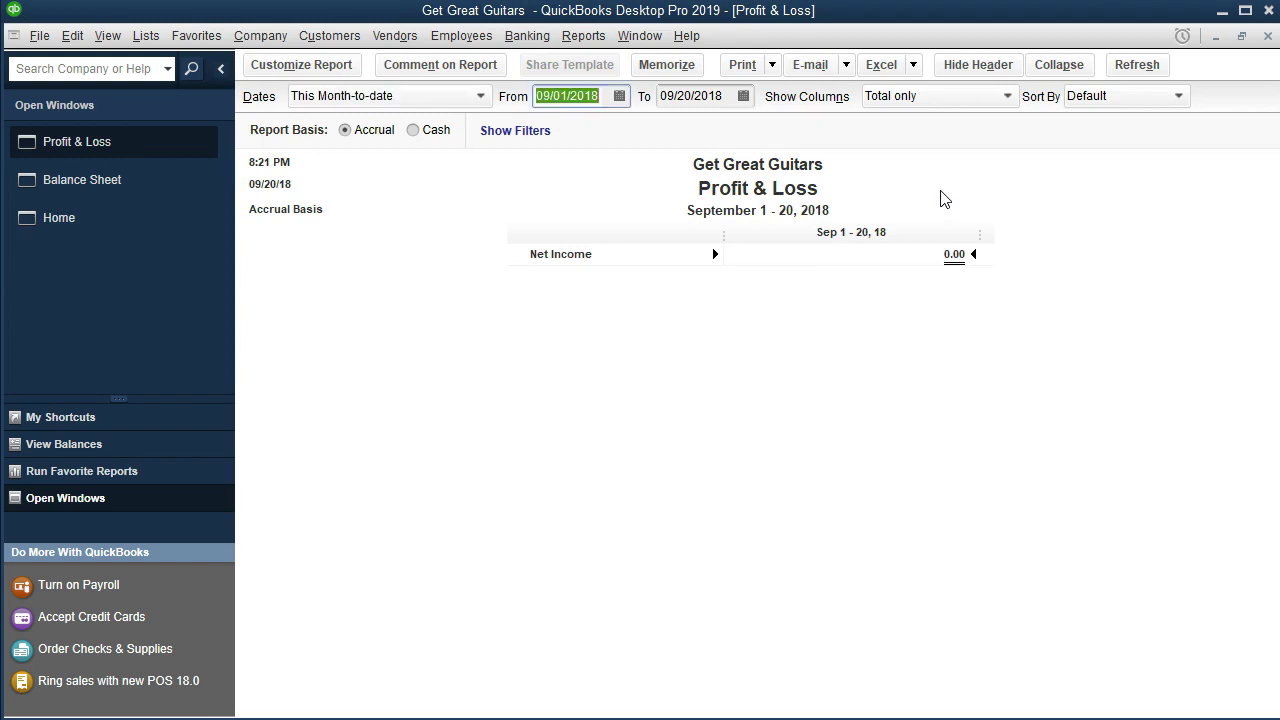
text(0)
text(1/01/2019)
key(Tab)
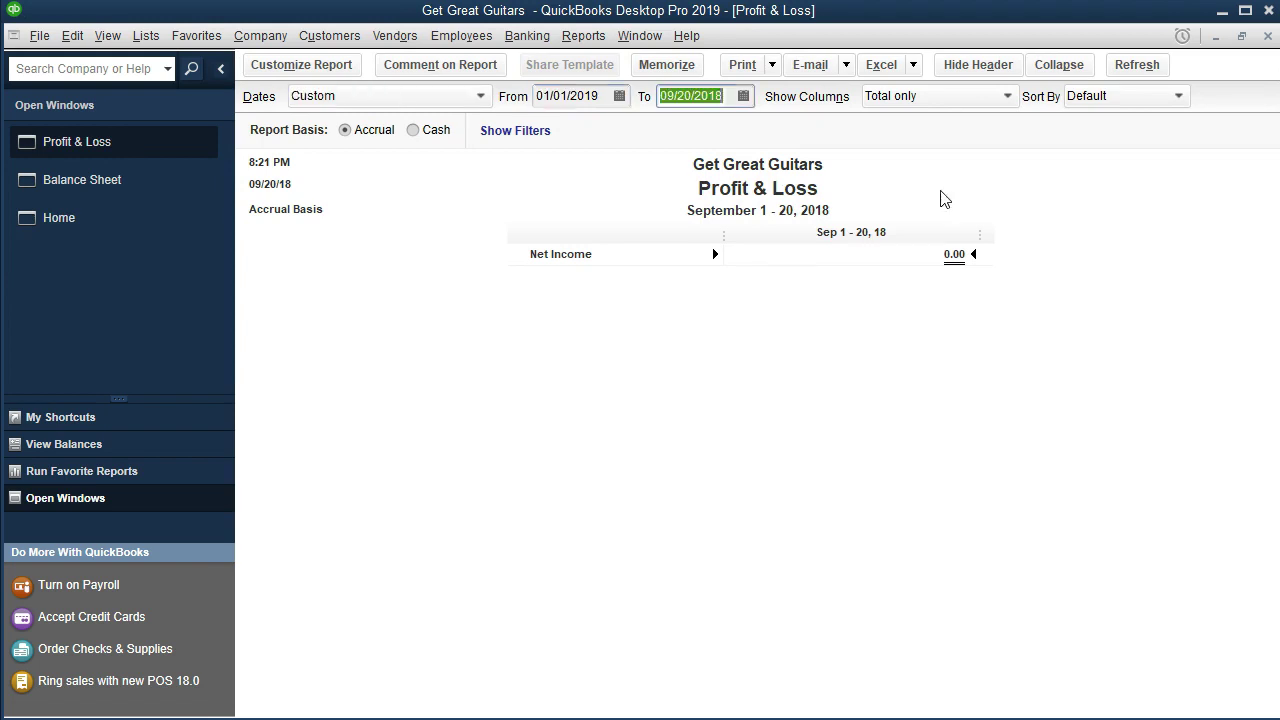
text(12/31/2019)
key(Tab)
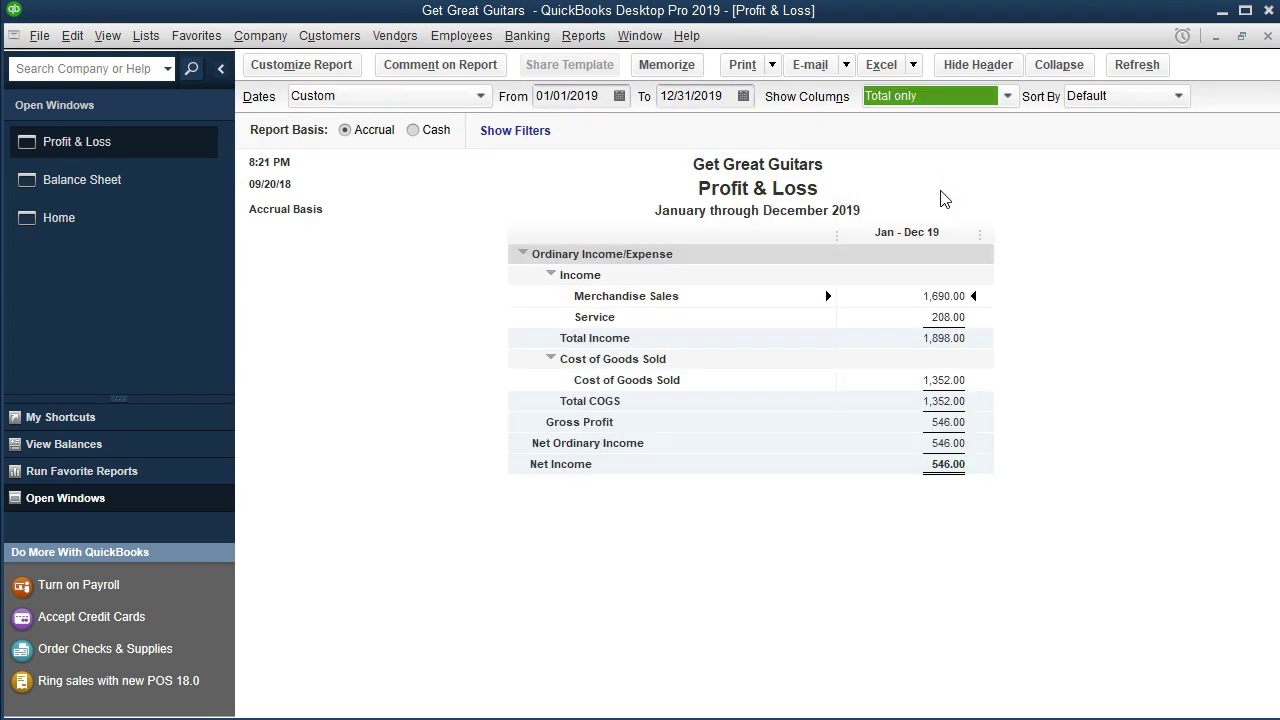
Trace Merchandise Sales on the Profit & Loss to the Eric Music invoice, then return to the report.
click(948, 295)
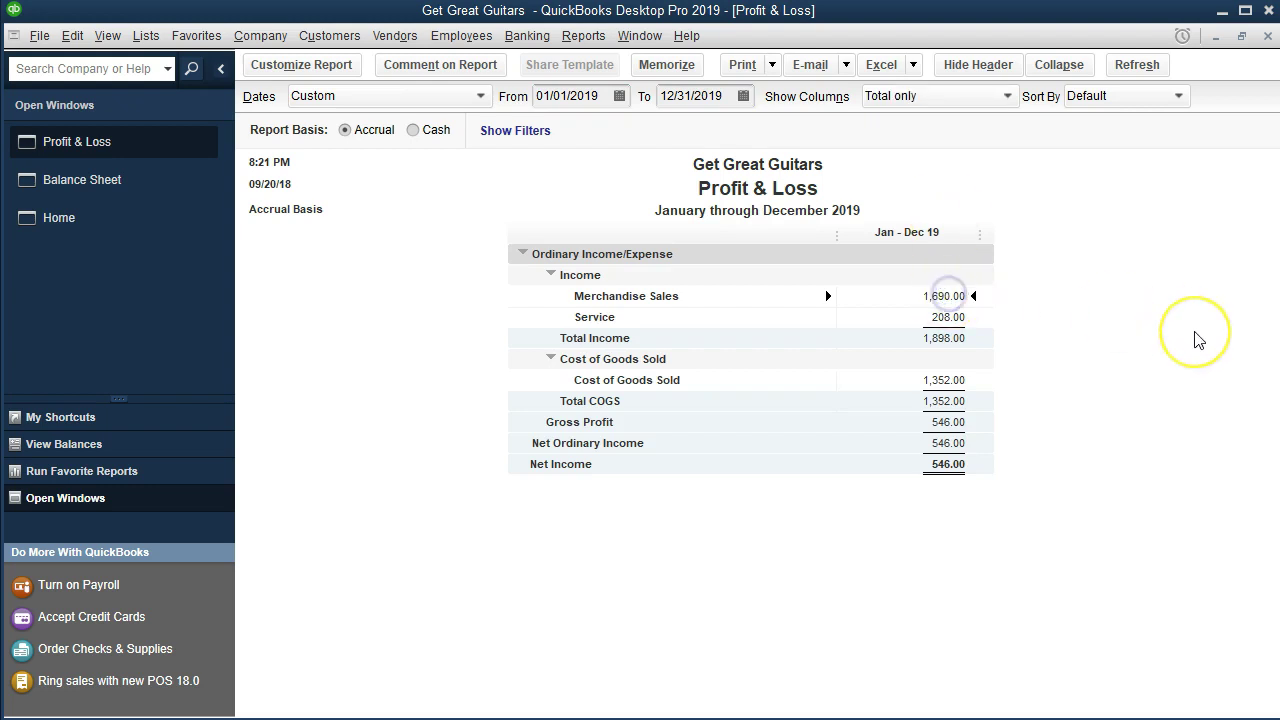
double_click(907, 295)
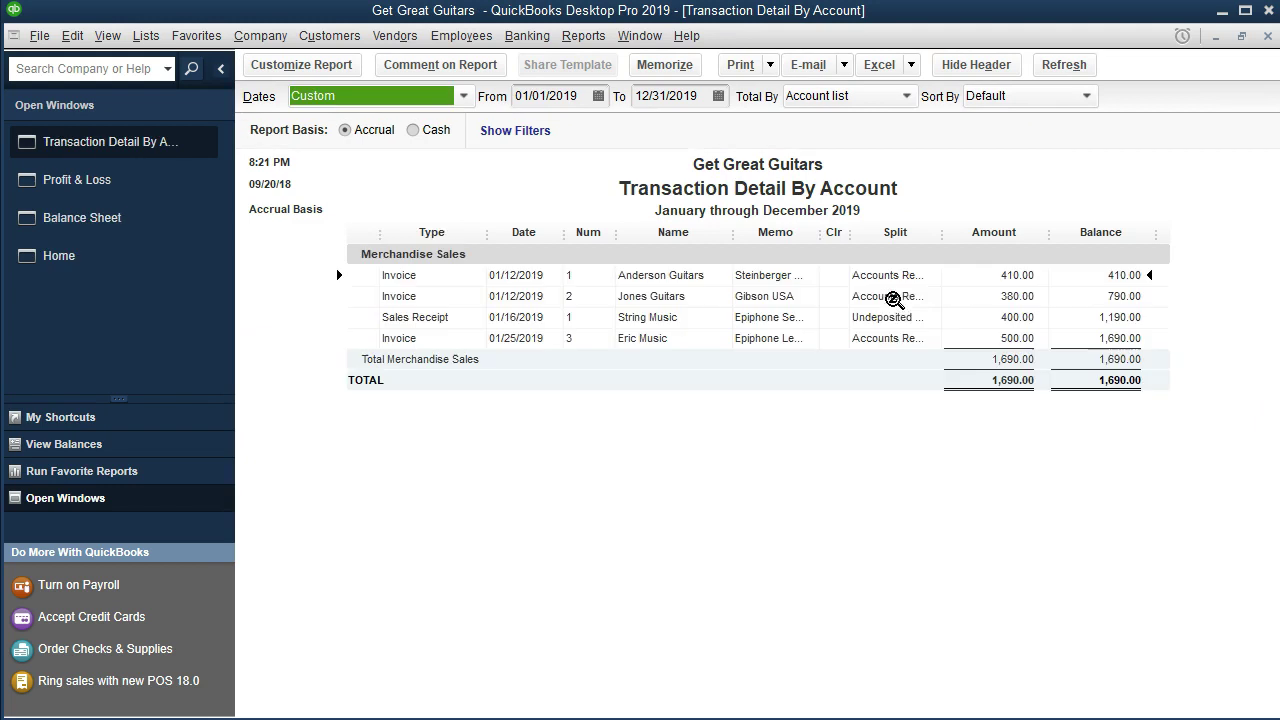
click(955, 338)
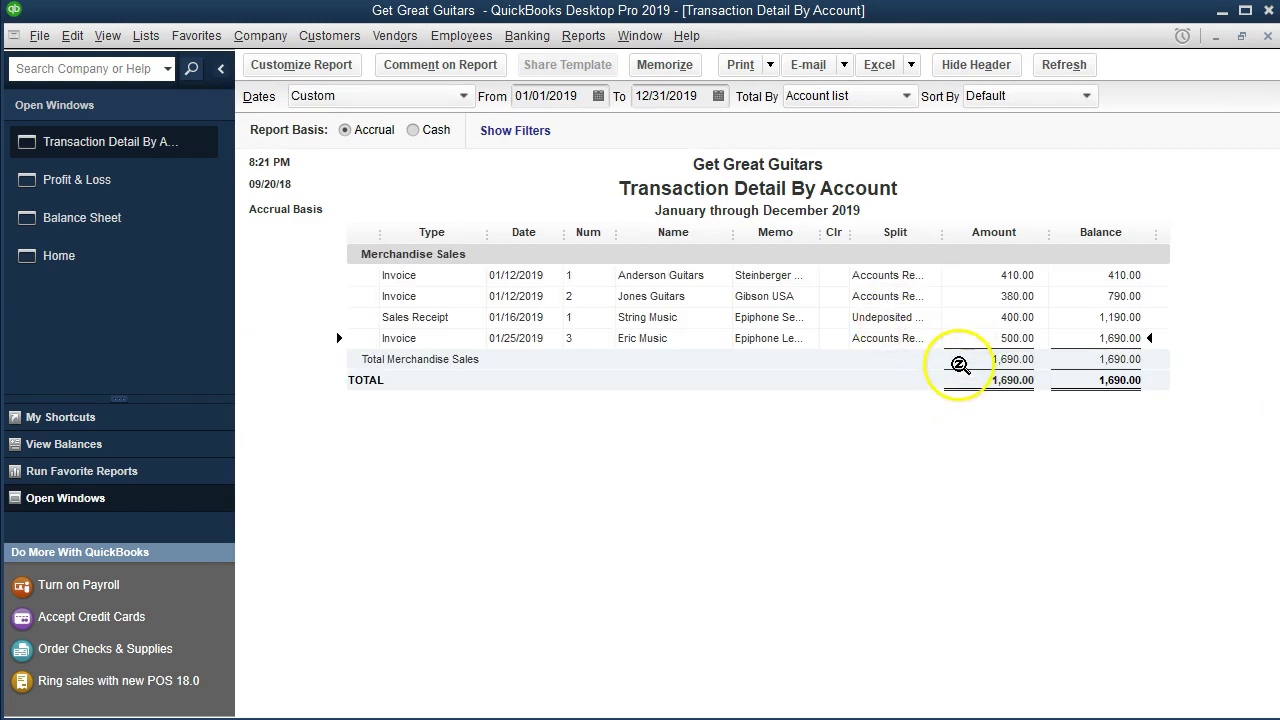
double_click(977, 338)
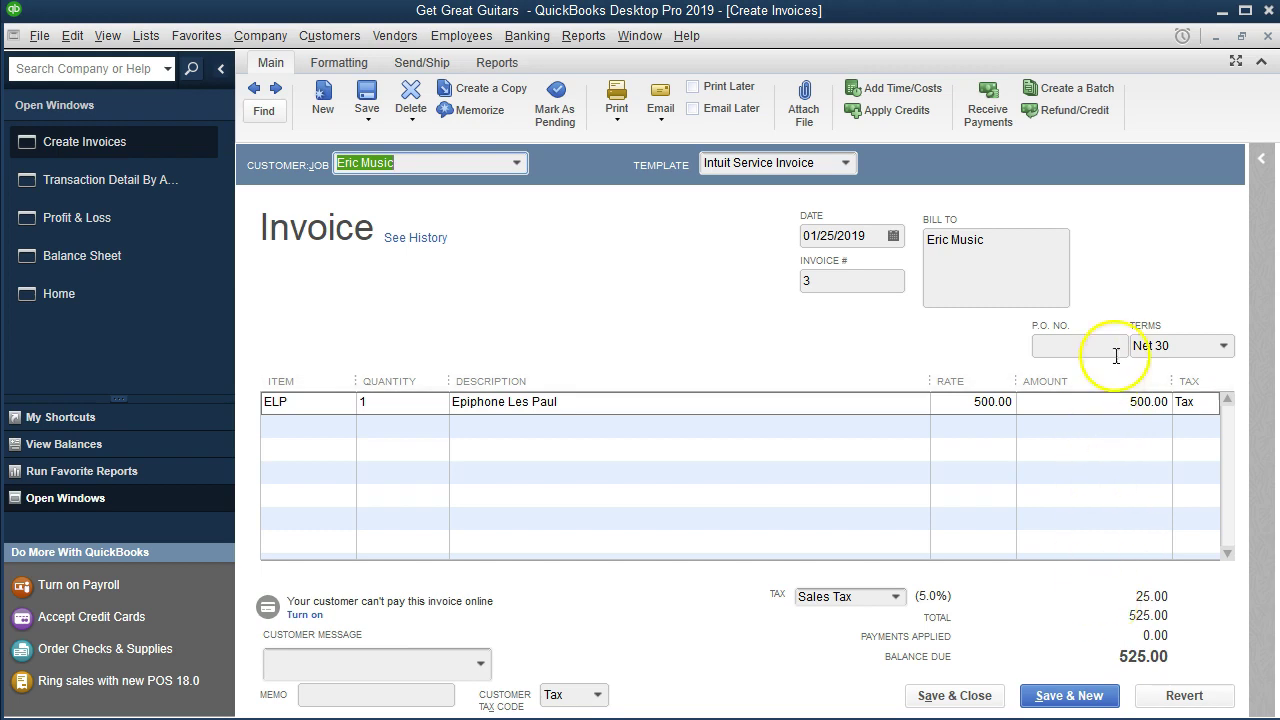
click(1266, 37)
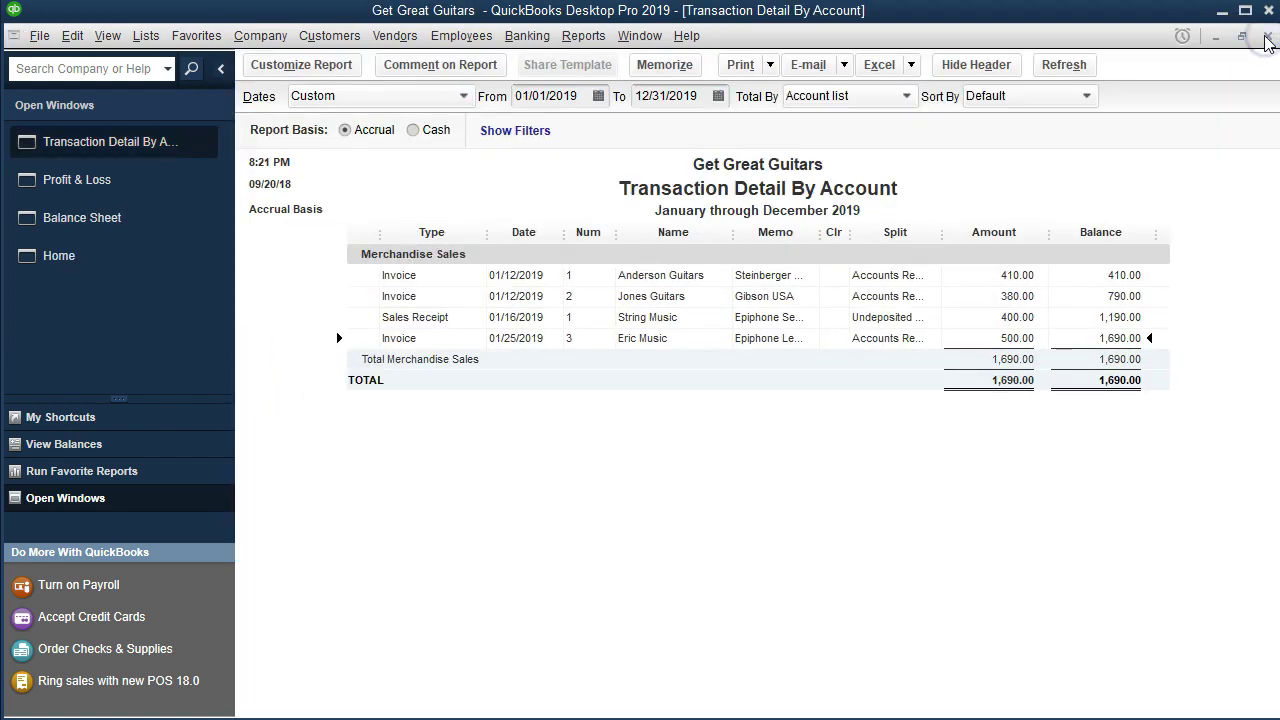
click(1266, 37)
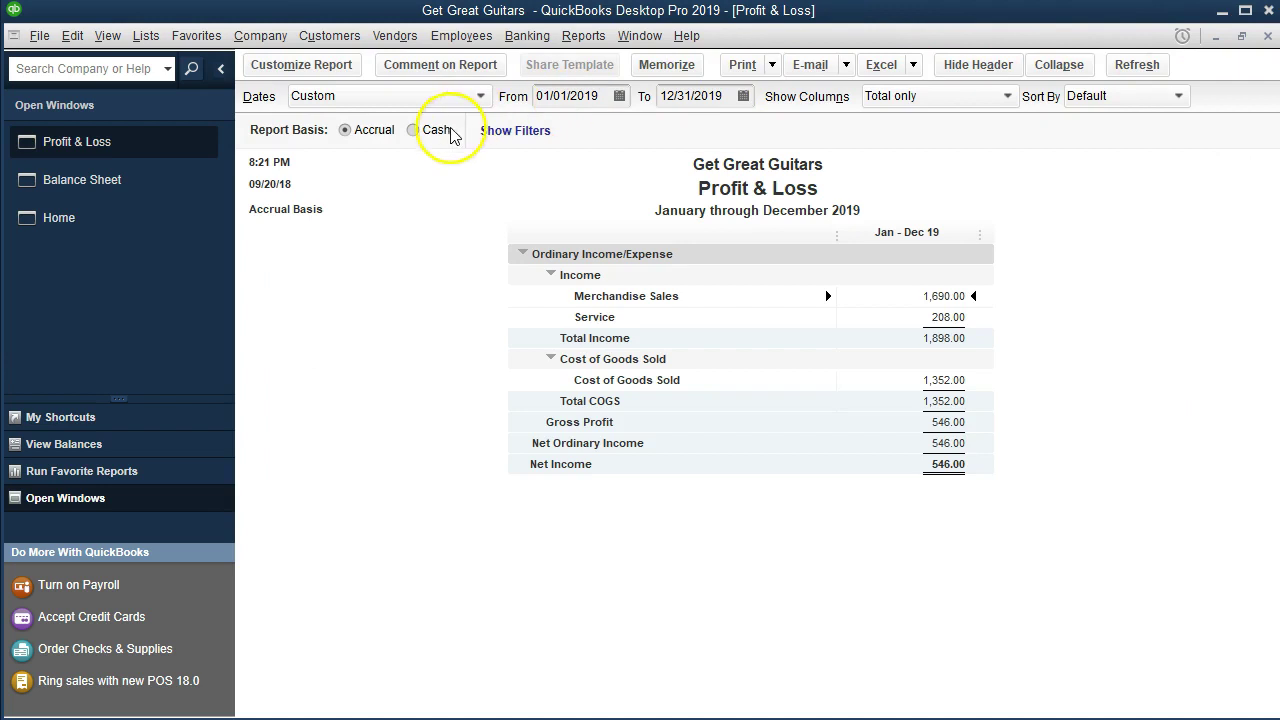
Switch to the Balance Sheet, trace Sales Tax Payable to the tax on the Eric Music invoice, and return to the report.
click(177, 193)
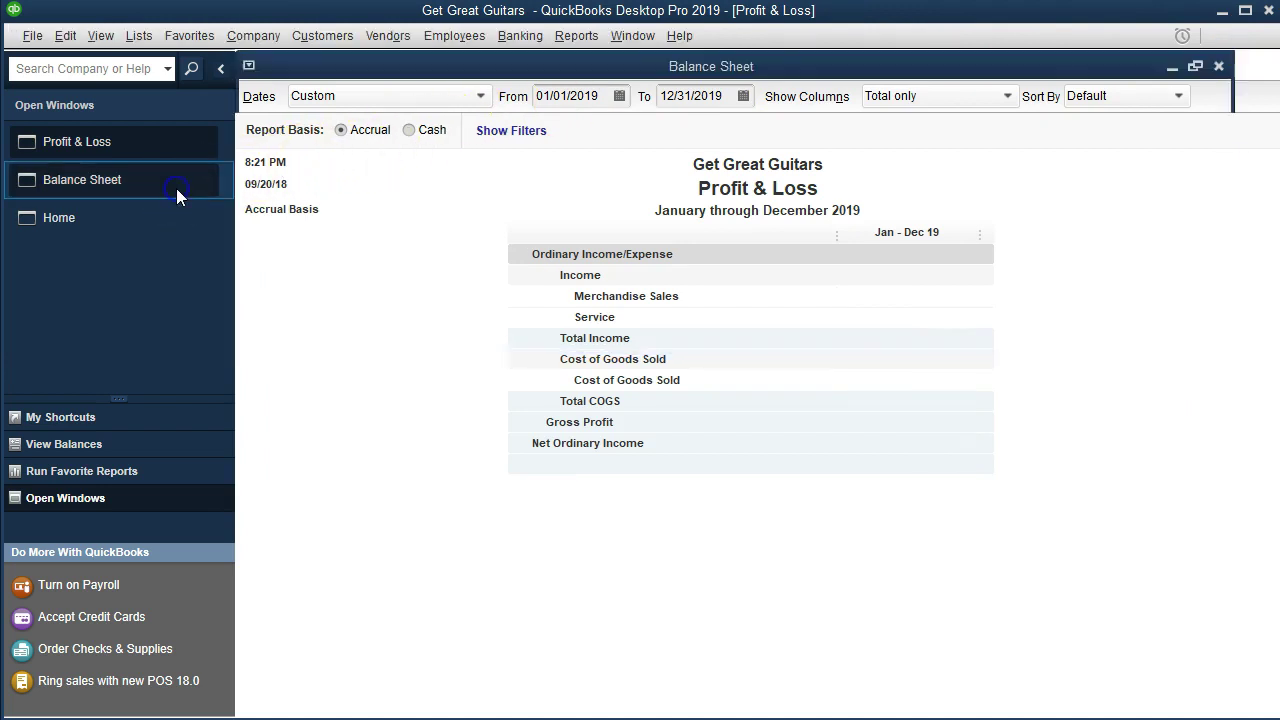
scroll(500, 360, down, 4)
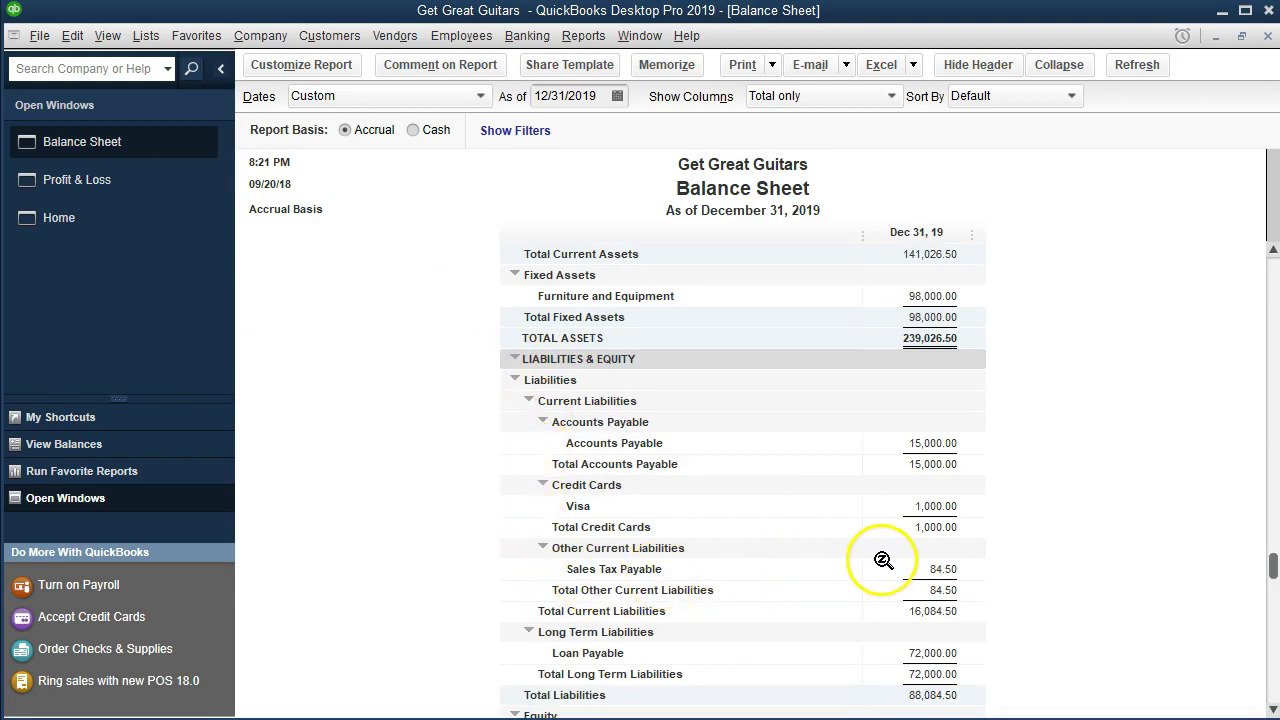
double_click(920, 568)
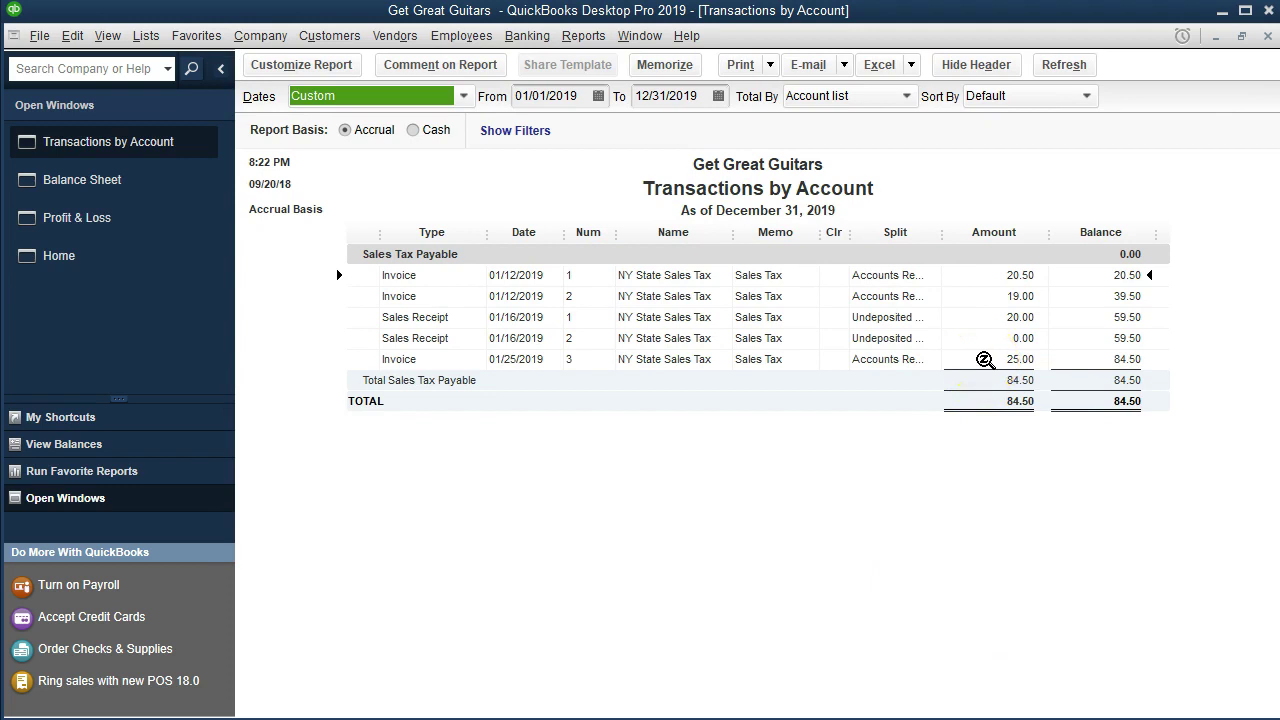
double_click(985, 359)
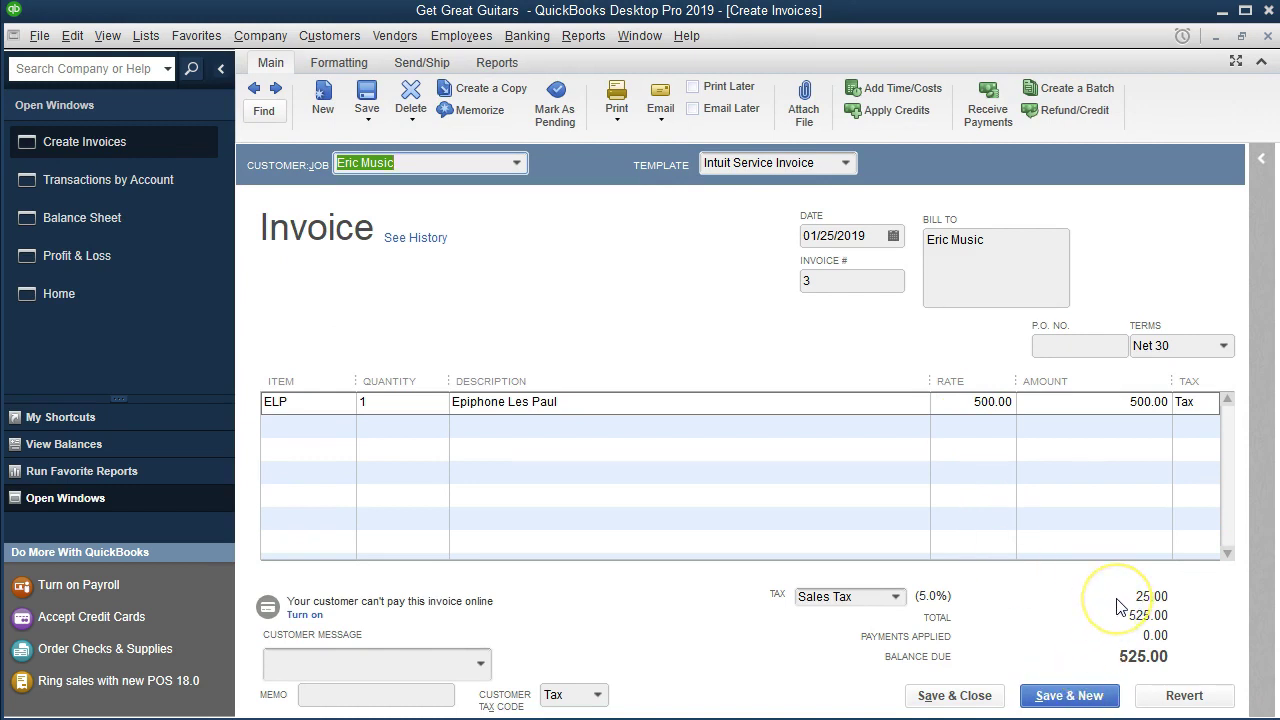
click(1266, 36)
click(1267, 37)
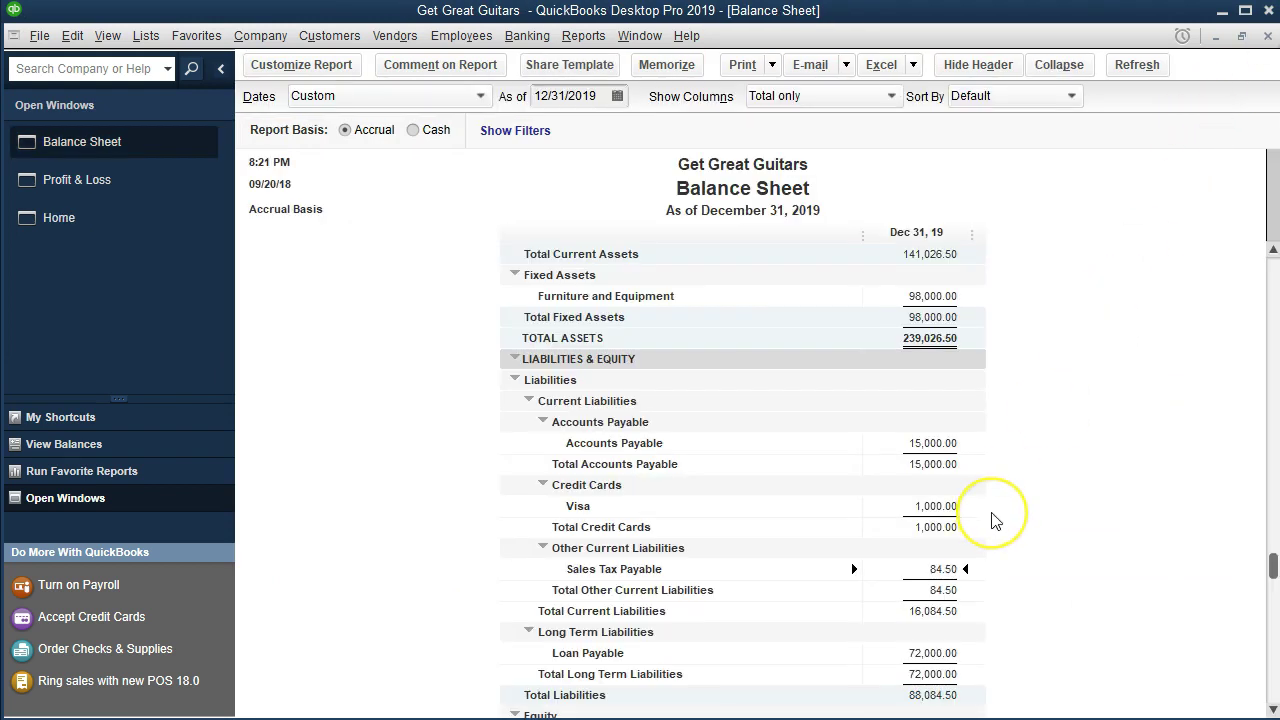
Trace the Balance Sheet's Inventory Asset balance to the Eric Music invoice for the Epiphone Les Paul.
scroll(993, 520, up, 4)
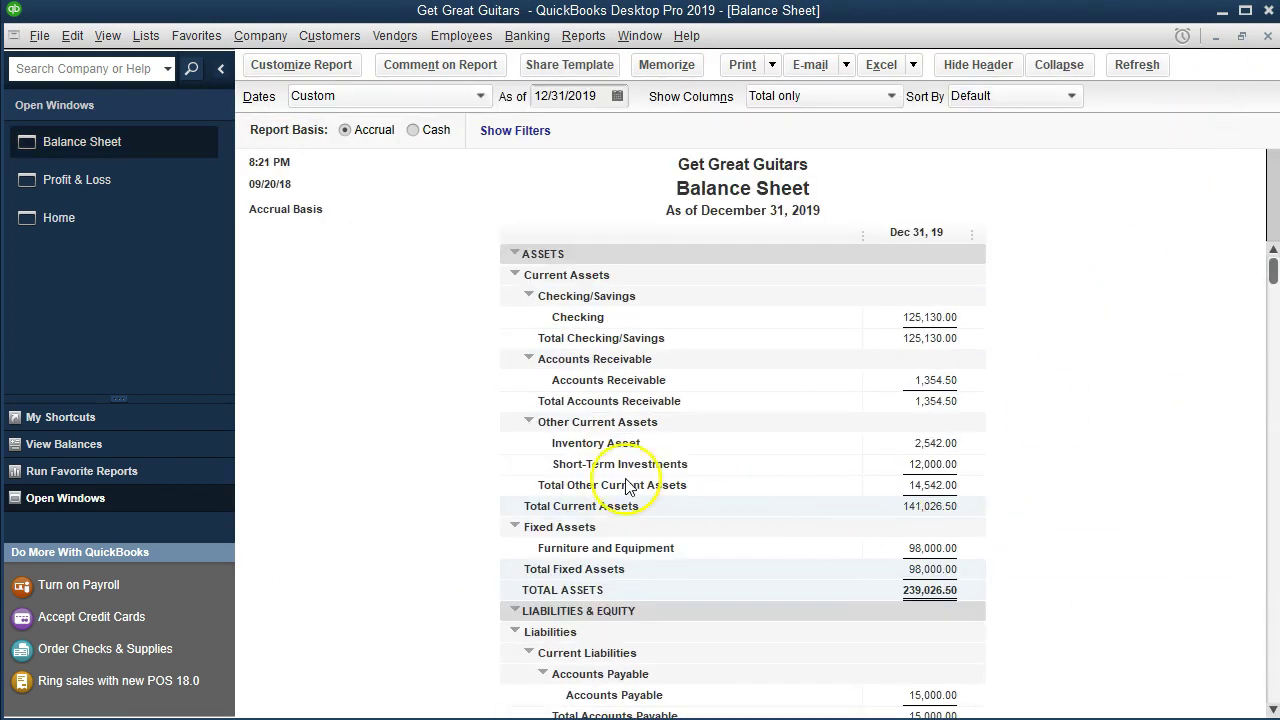
double_click(899, 442)
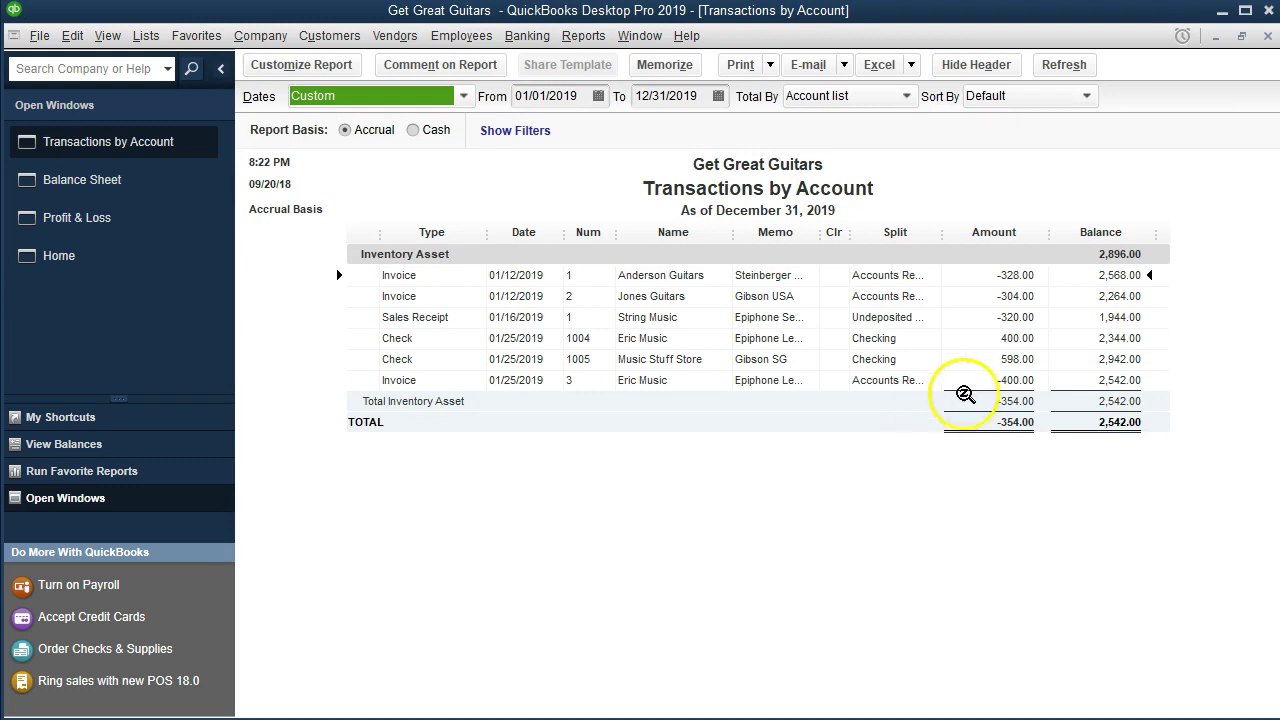
click(930, 380)
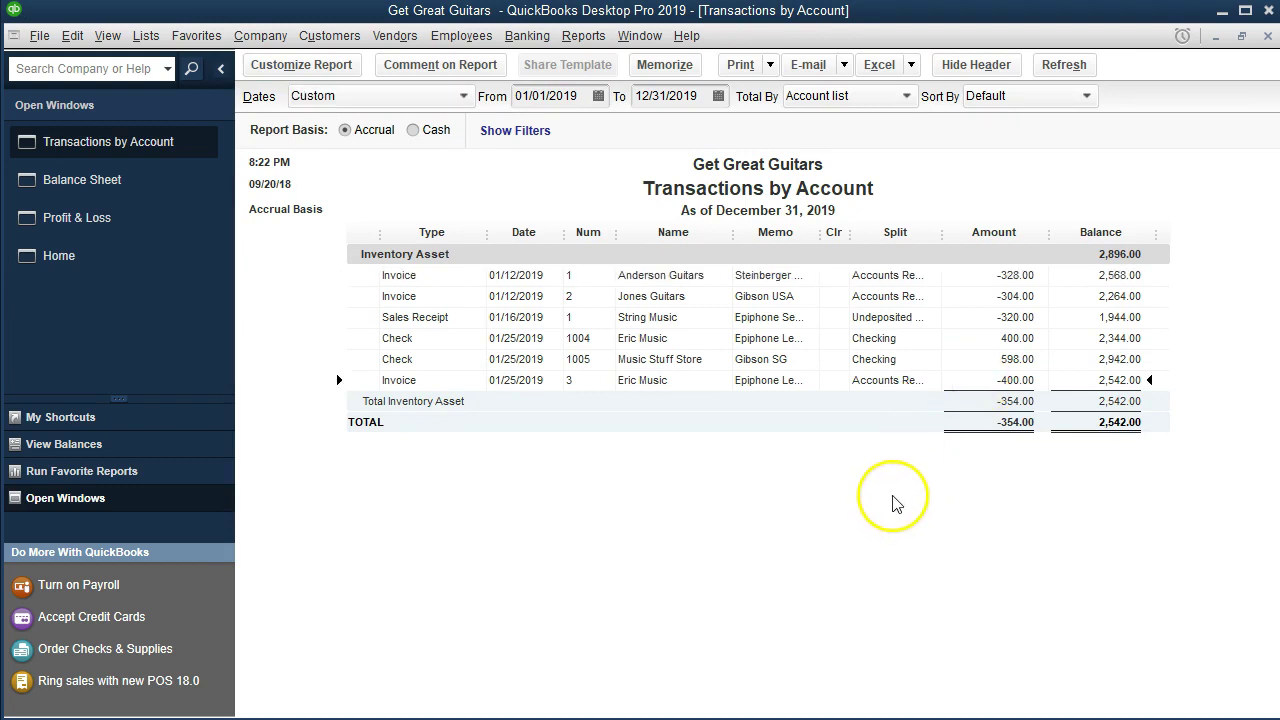
double_click(967, 381)
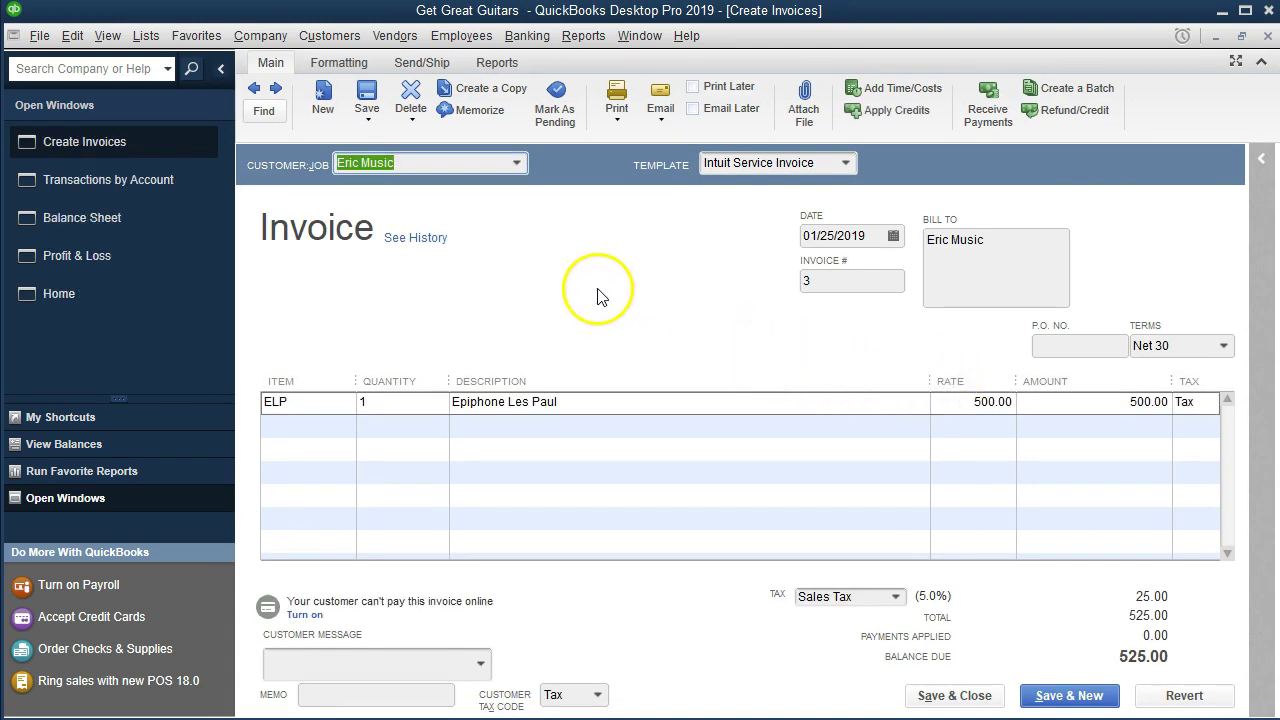
Close the Eric Music invoice and the Inventory Asset transaction detail to return to the Balance Sheet.
click(145, 36)
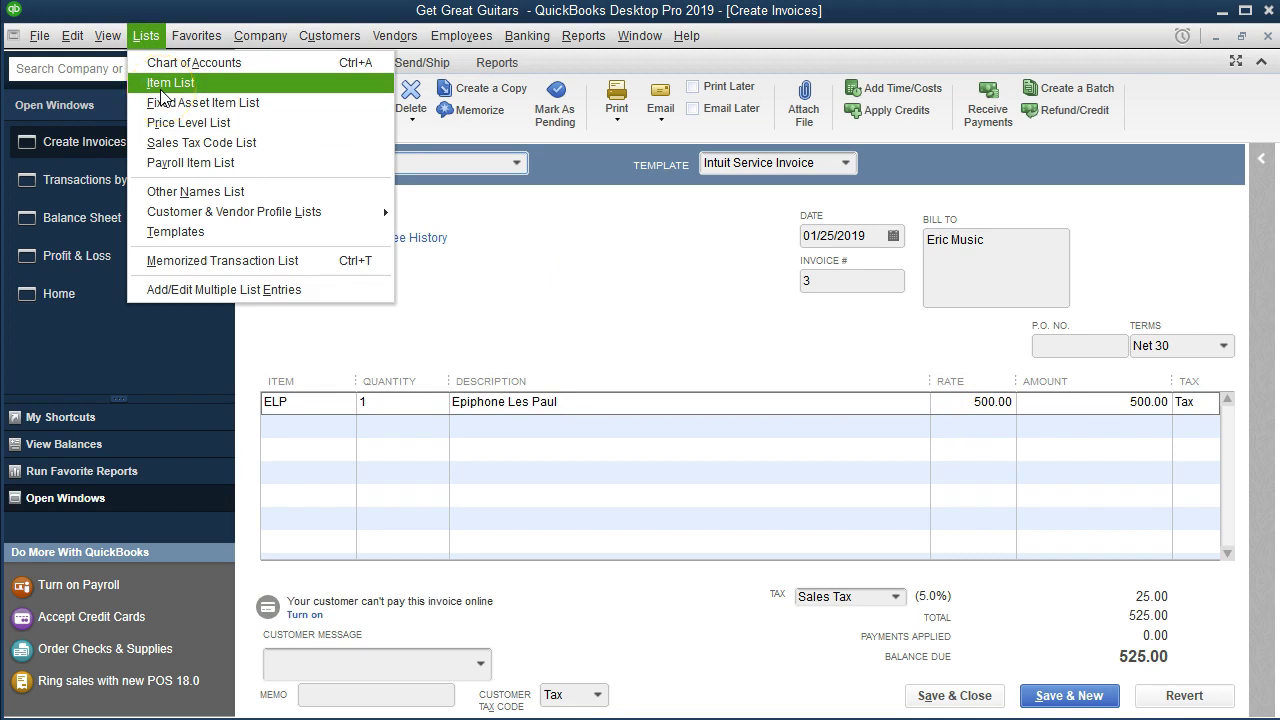
click(147, 37)
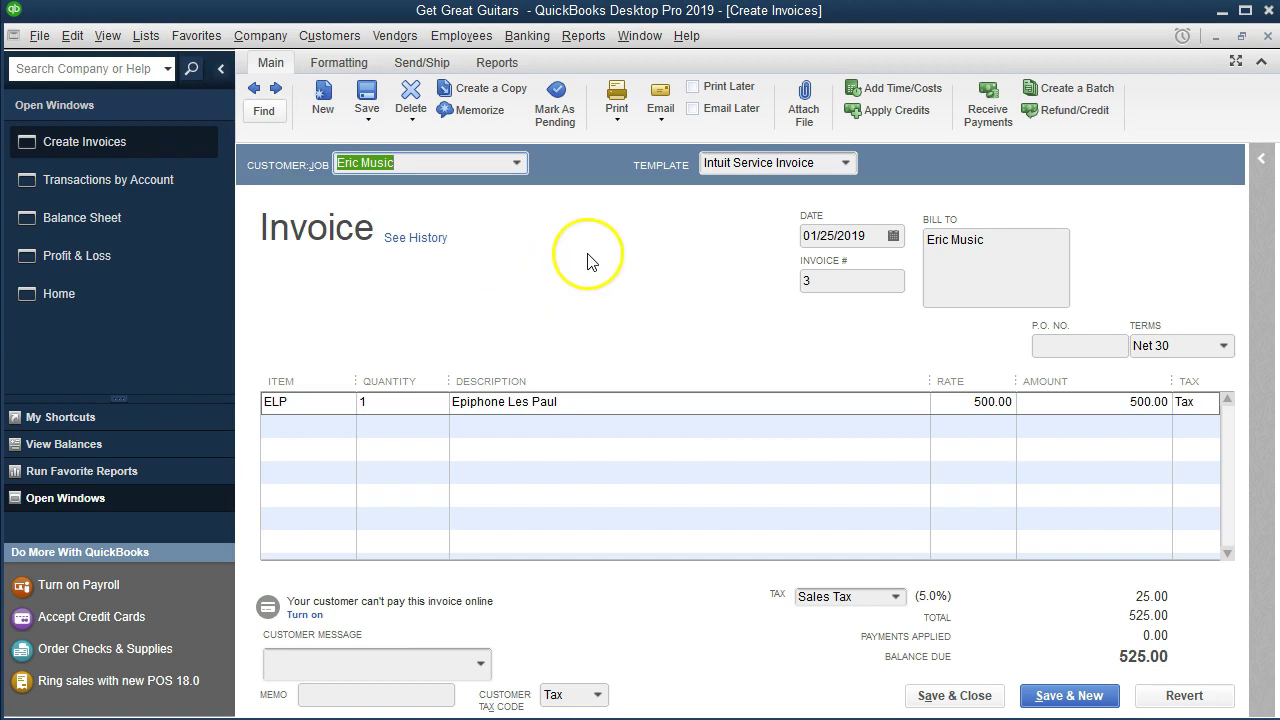
click(1266, 37)
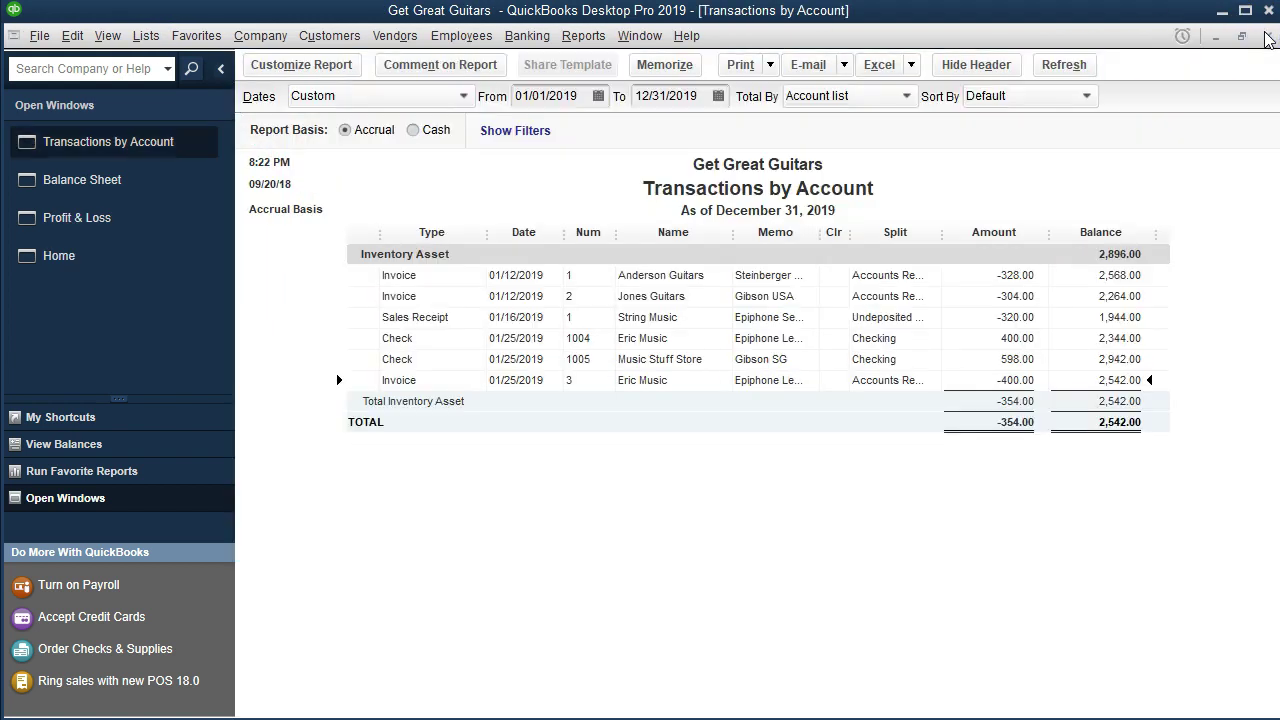
click(1266, 37)
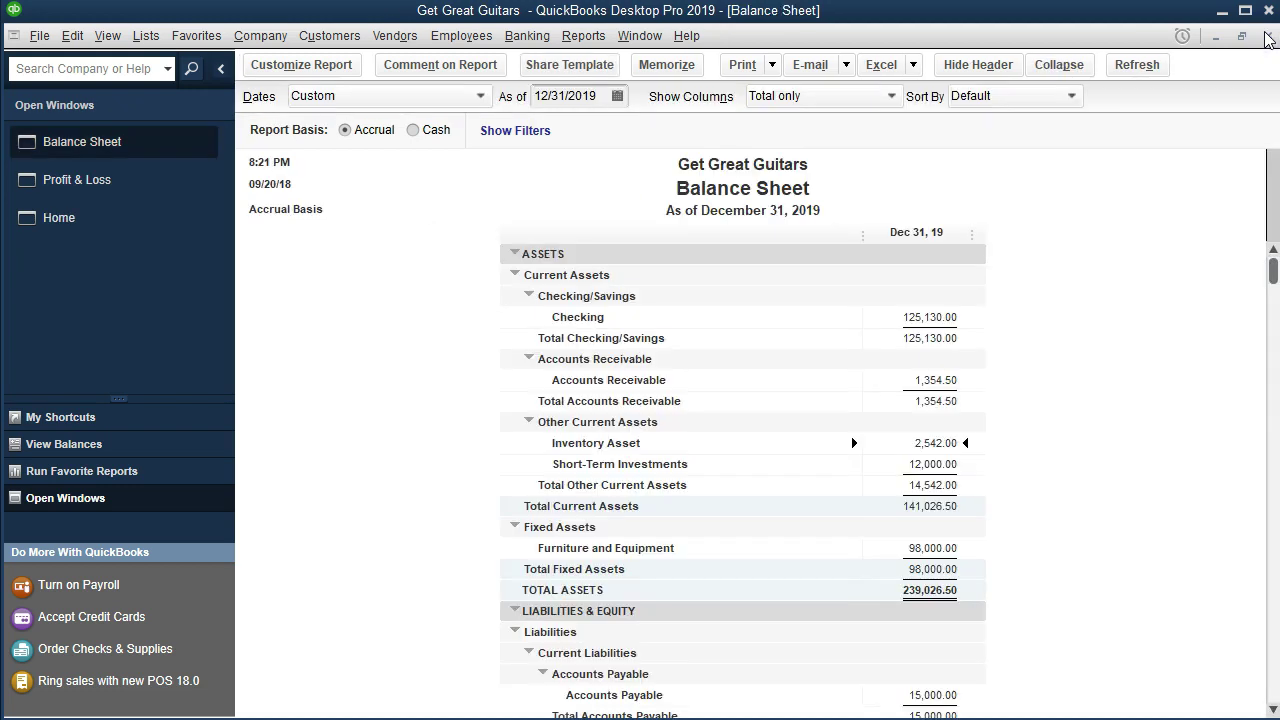
Switch to the Profit & Loss, trace Cost of Goods Sold to the Eric Music invoice, and return to the report.
click(190, 180)
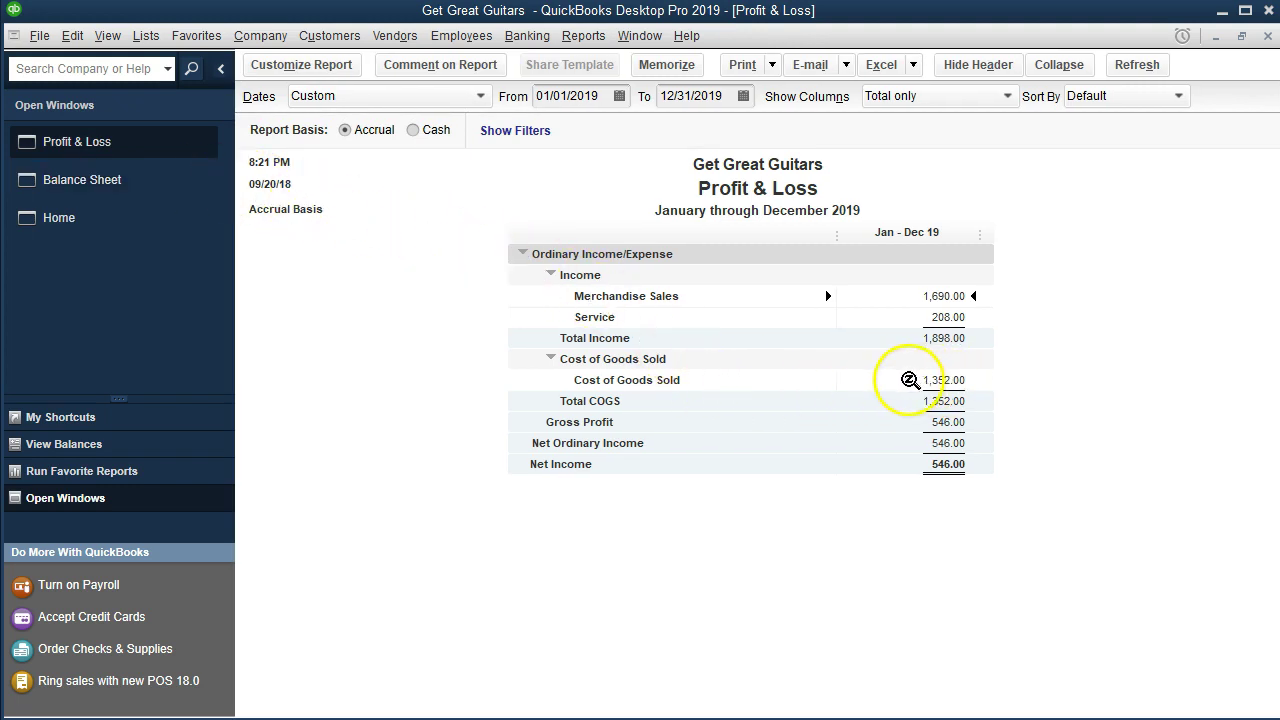
double_click(909, 380)
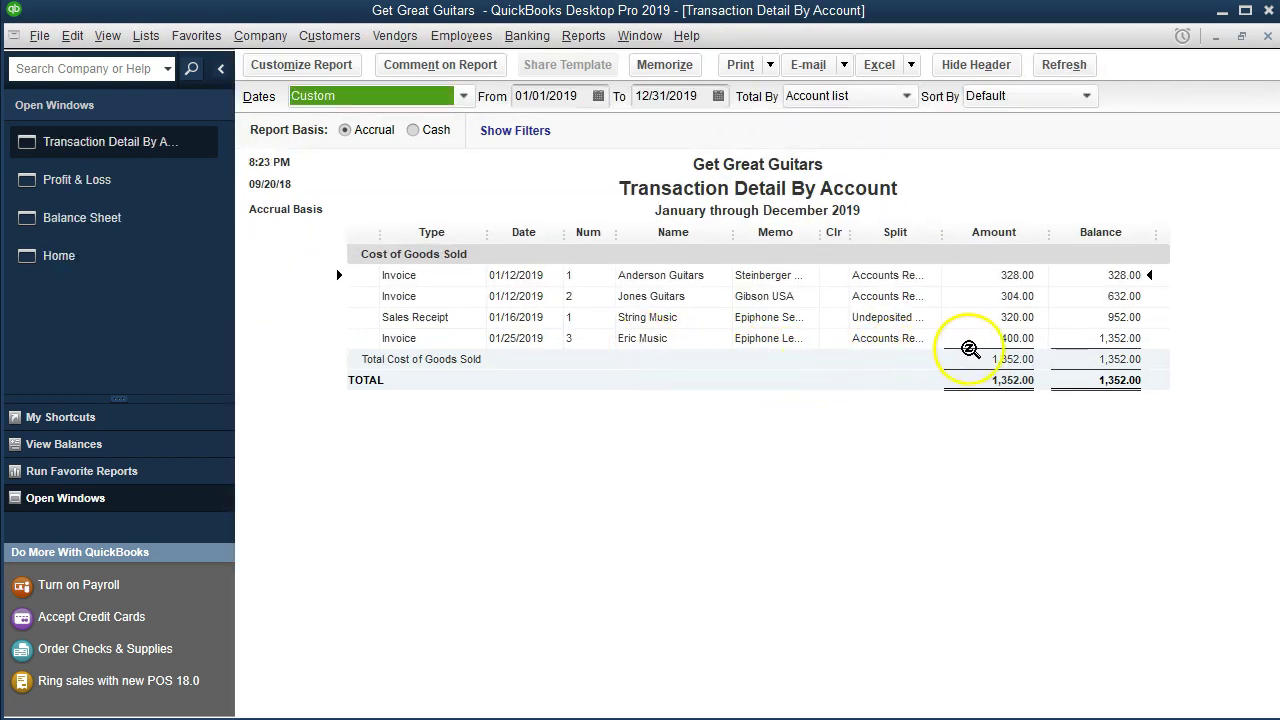
double_click(969, 344)
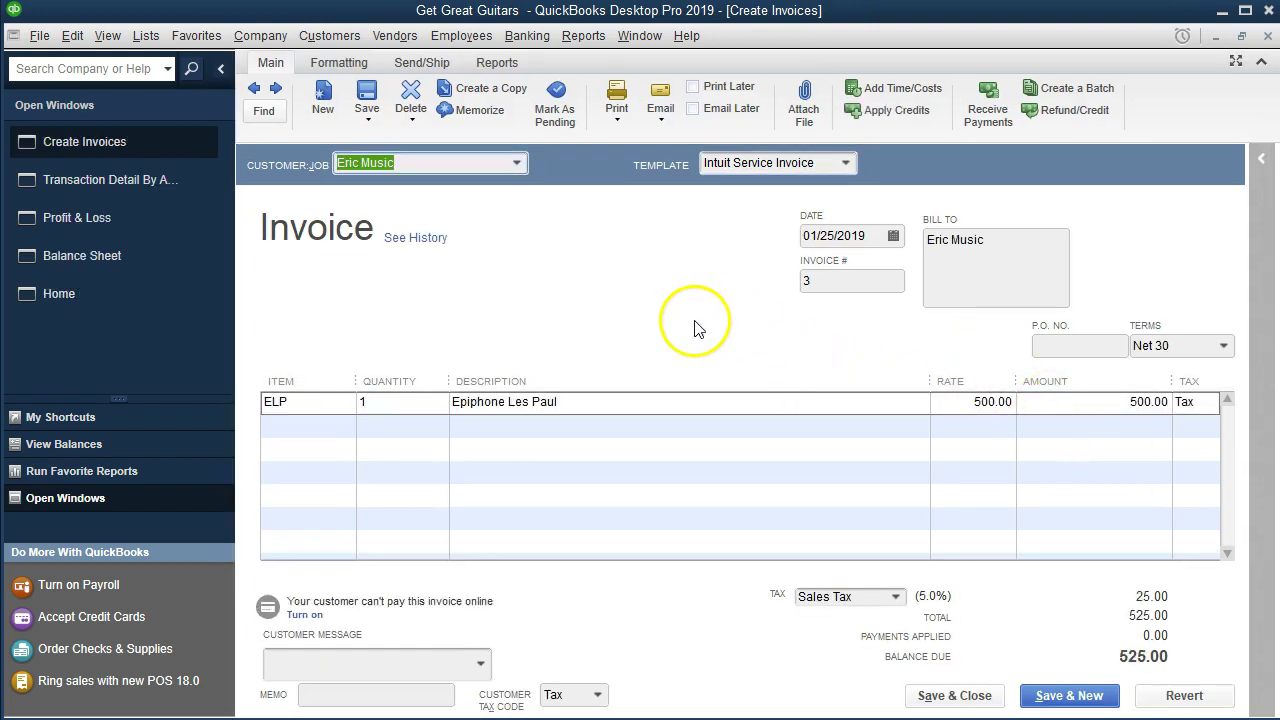
click(1267, 36)
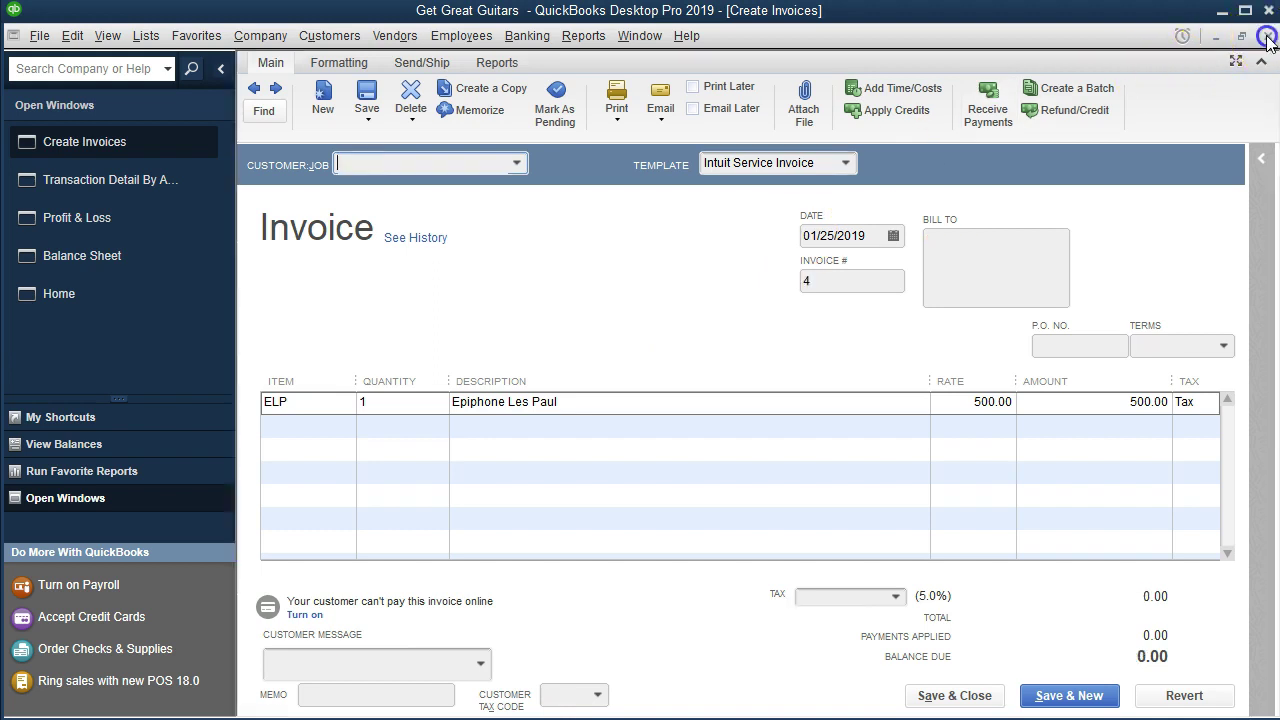
click(1267, 36)
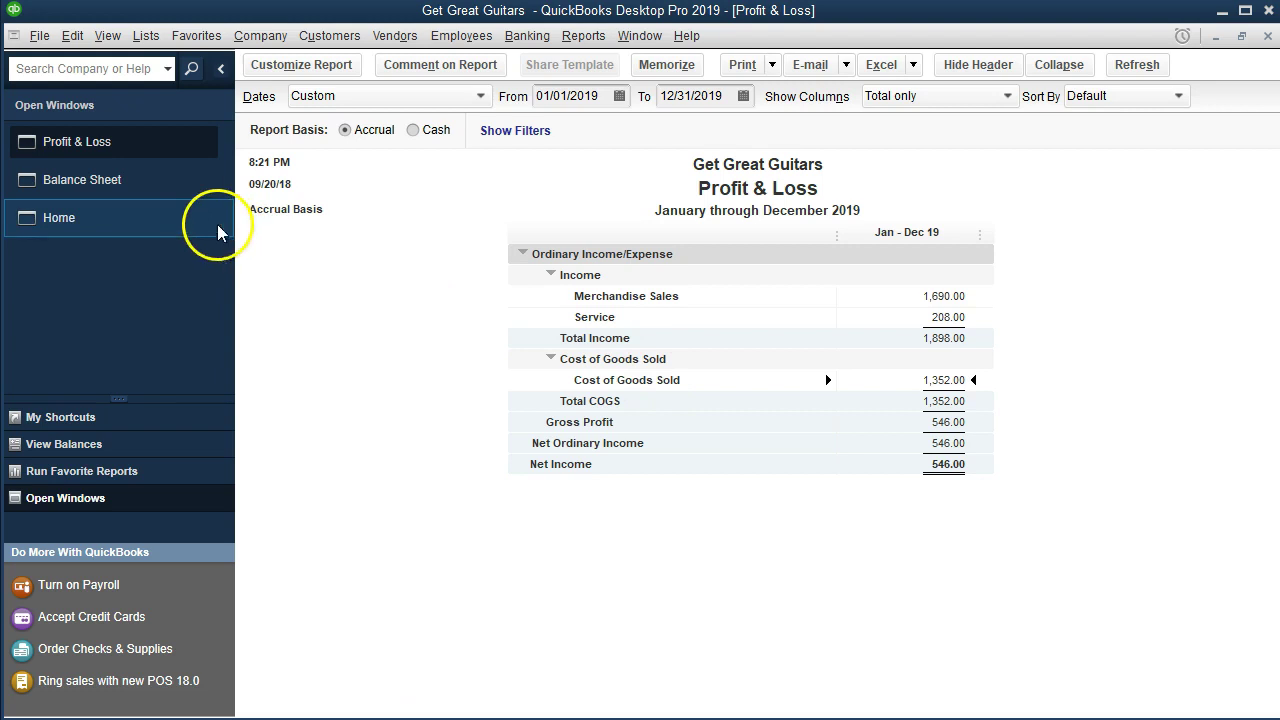
From Accounts Receivable on the Balance Sheet, run the Customer Balance Detail report and locate the Eric Music invoice.
click(180, 201)
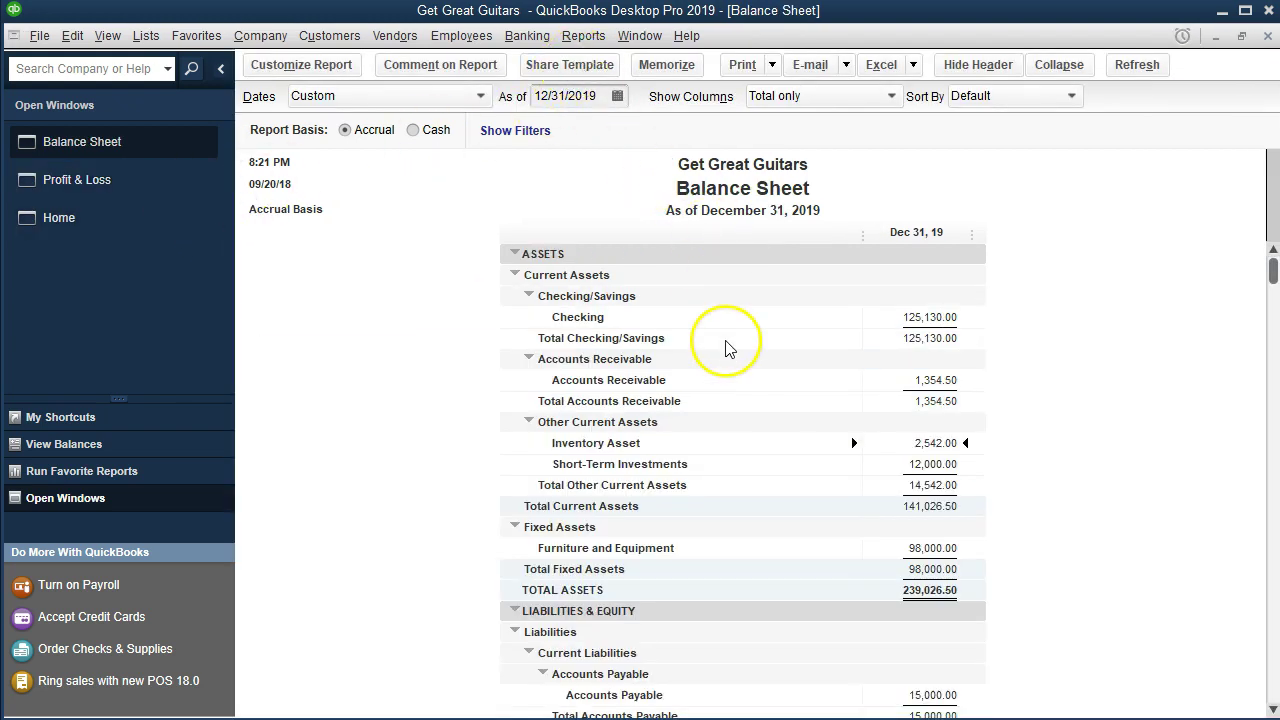
click(913, 382)
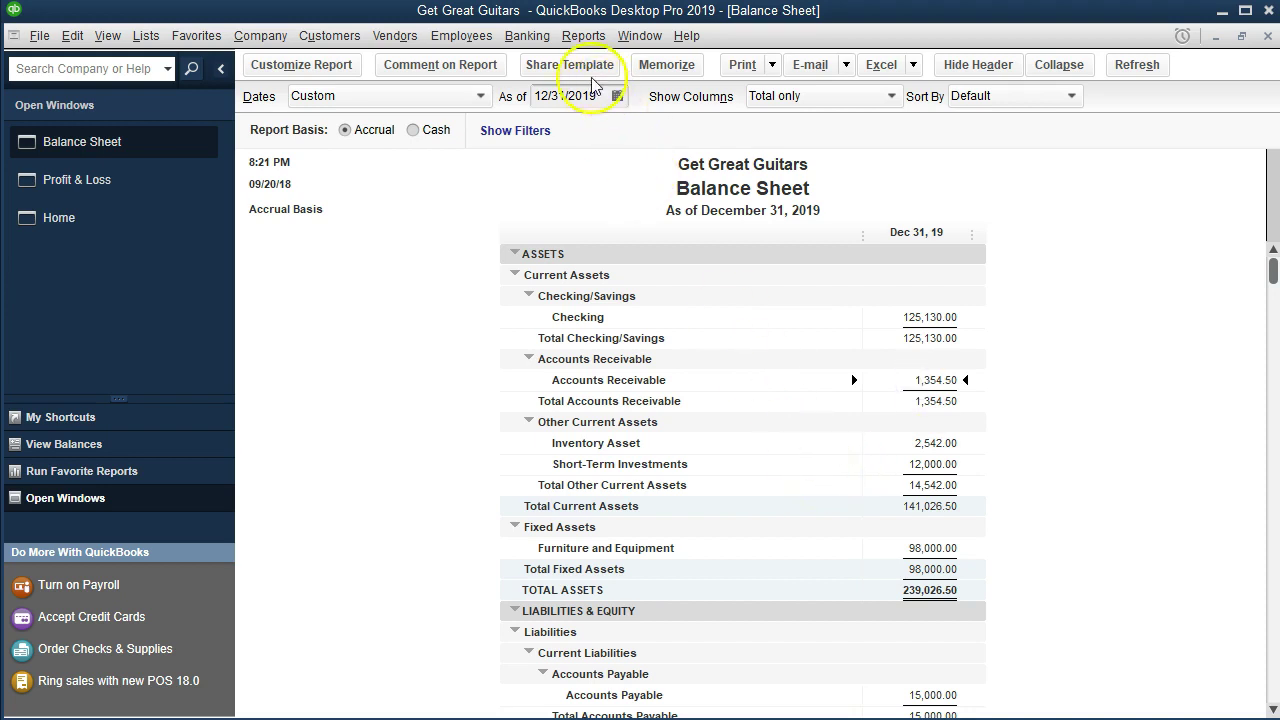
click(583, 36)
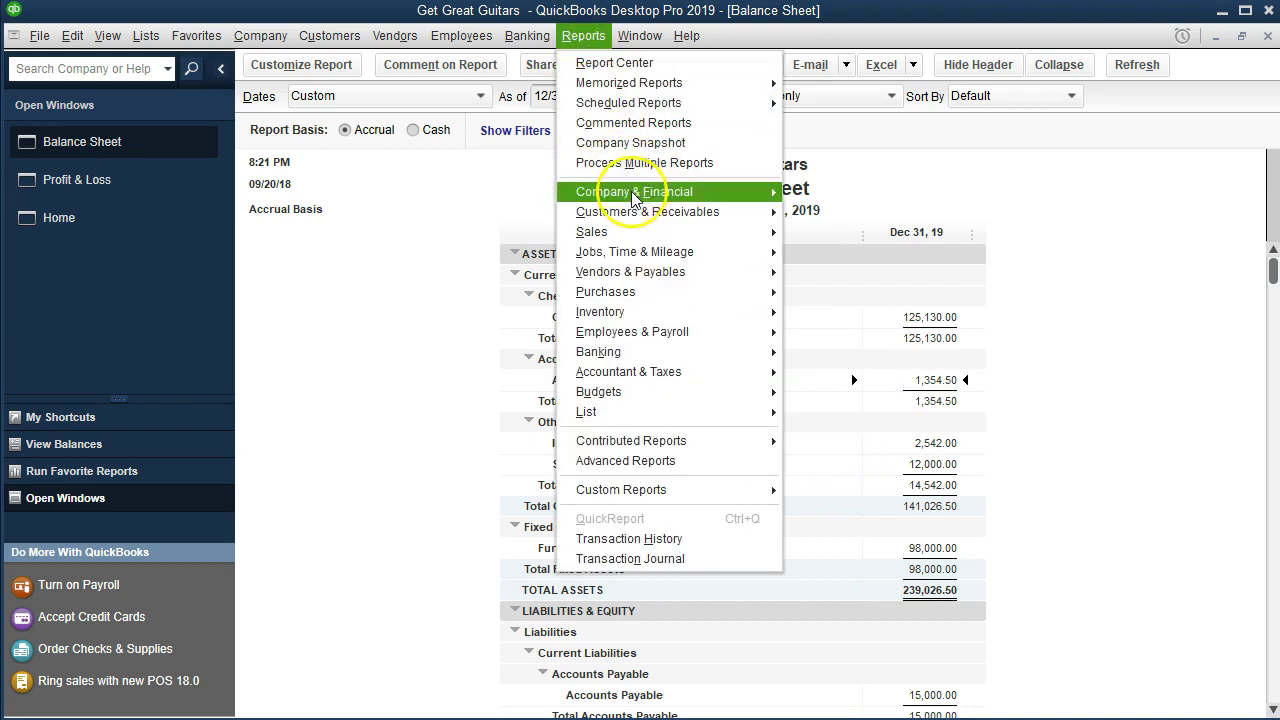
mouse_move(641, 218)
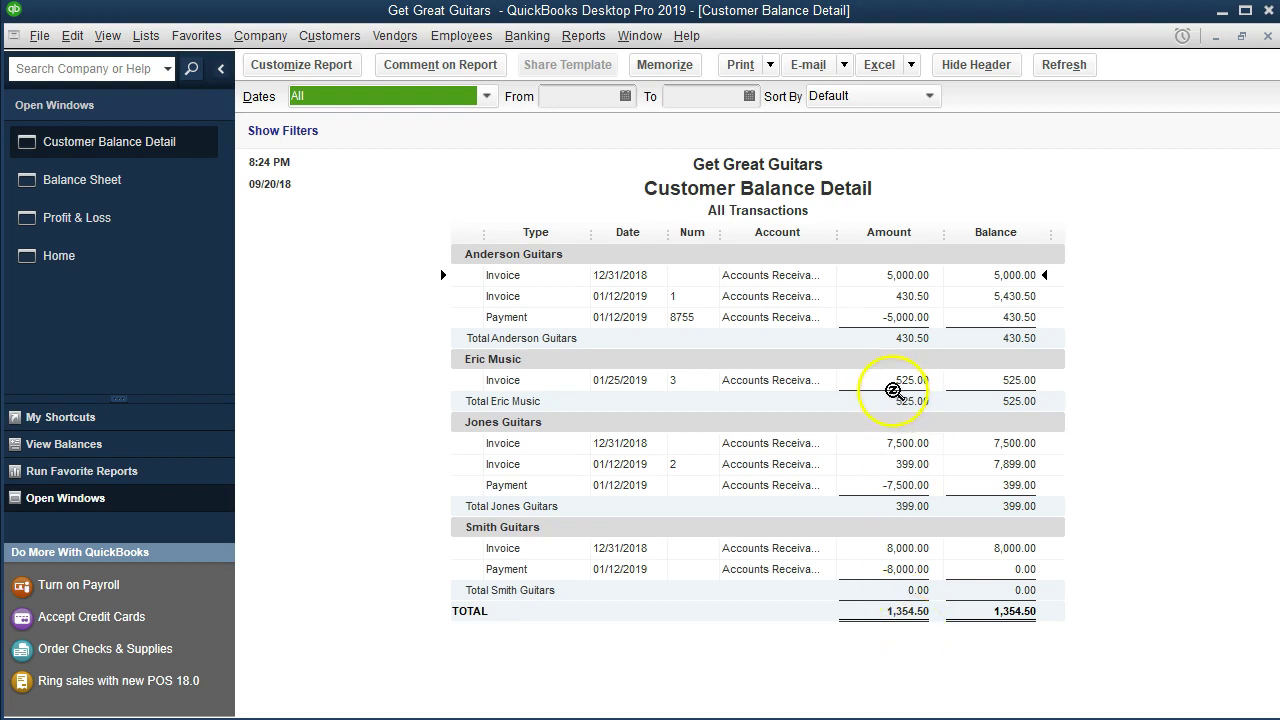
click(891, 384)
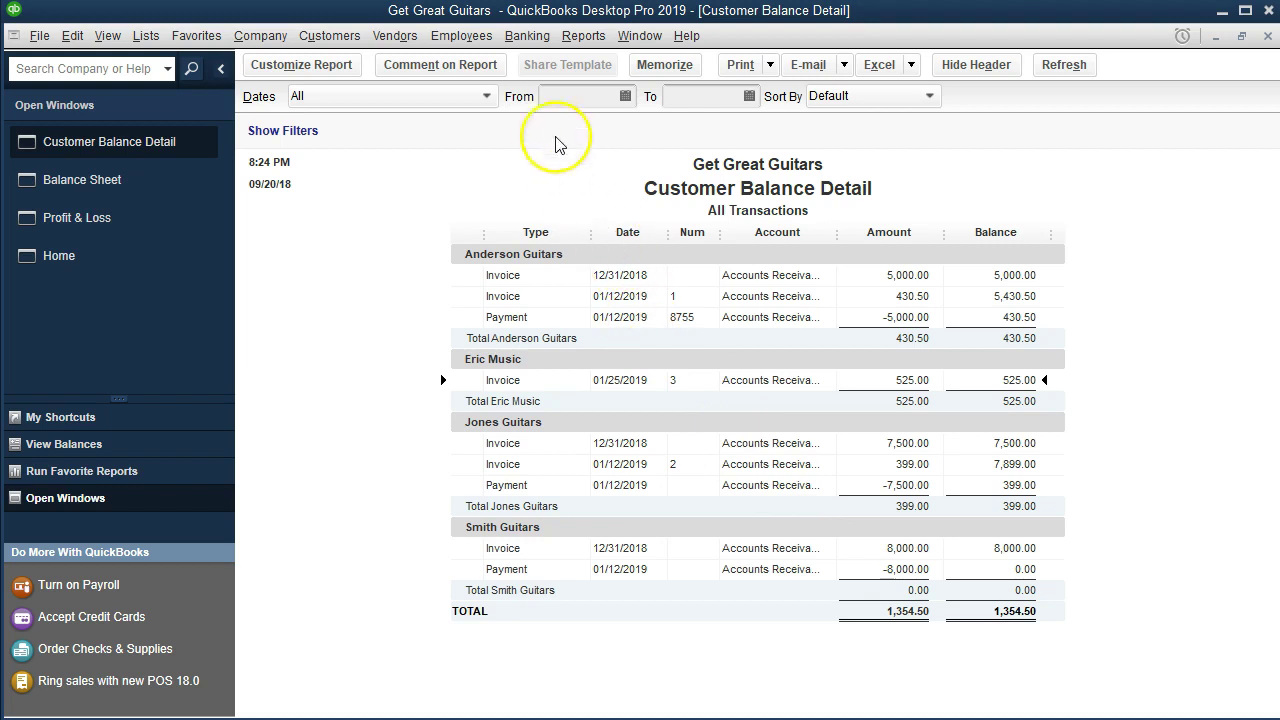
Compare Inventory Asset on the Balance Sheet with an Inventory Valuation Summary report as of 12/31/2019.
click(176, 186)
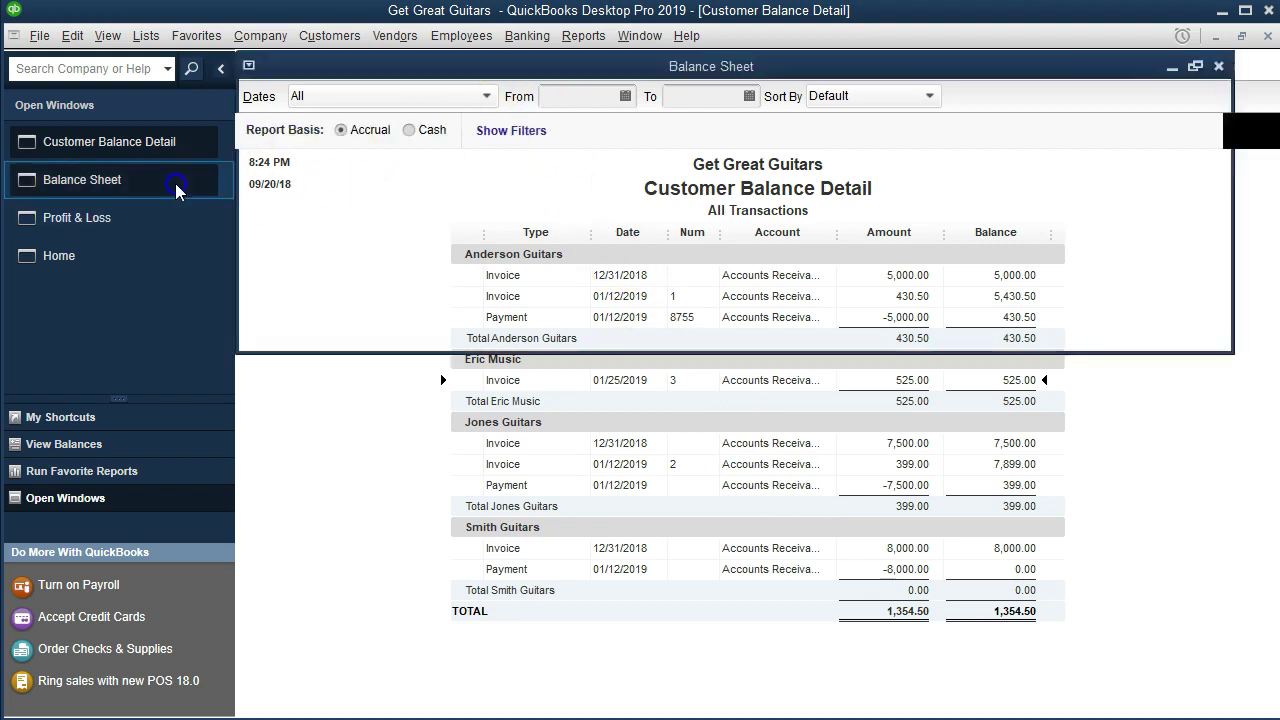
scroll(790, 487, down, 1)
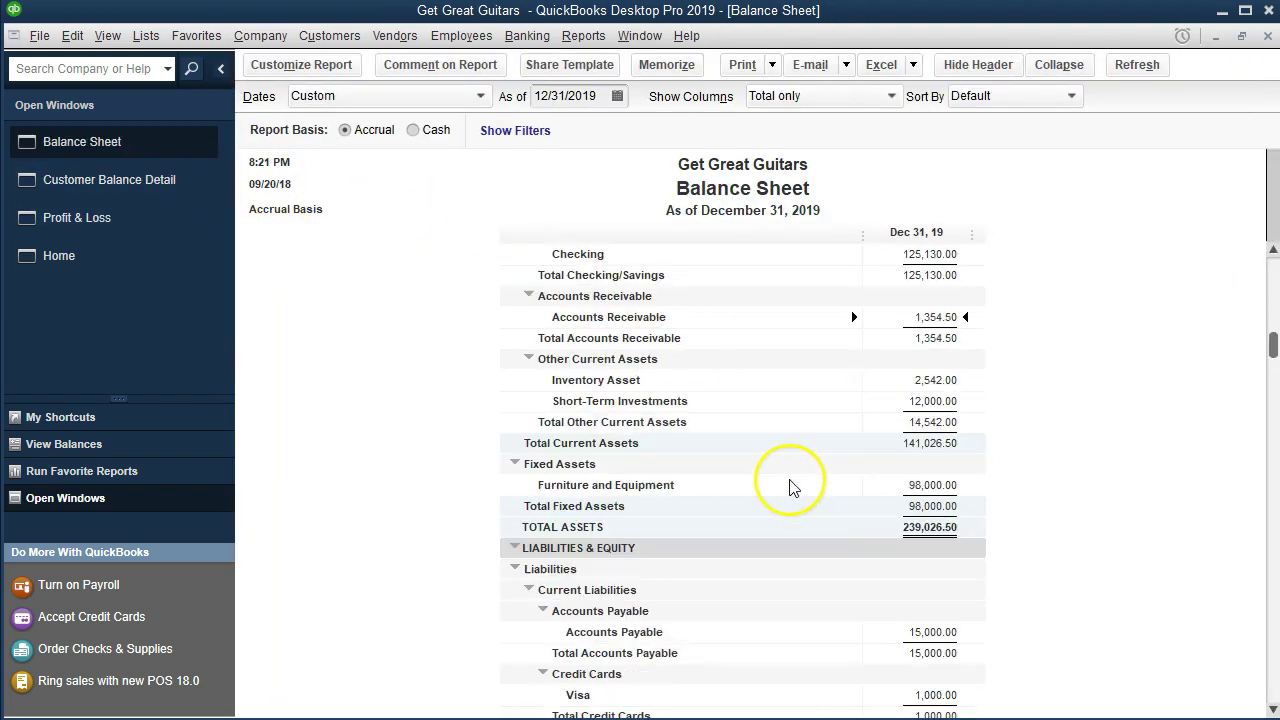
scroll(790, 487, down, 1)
scroll(790, 486, up, 2)
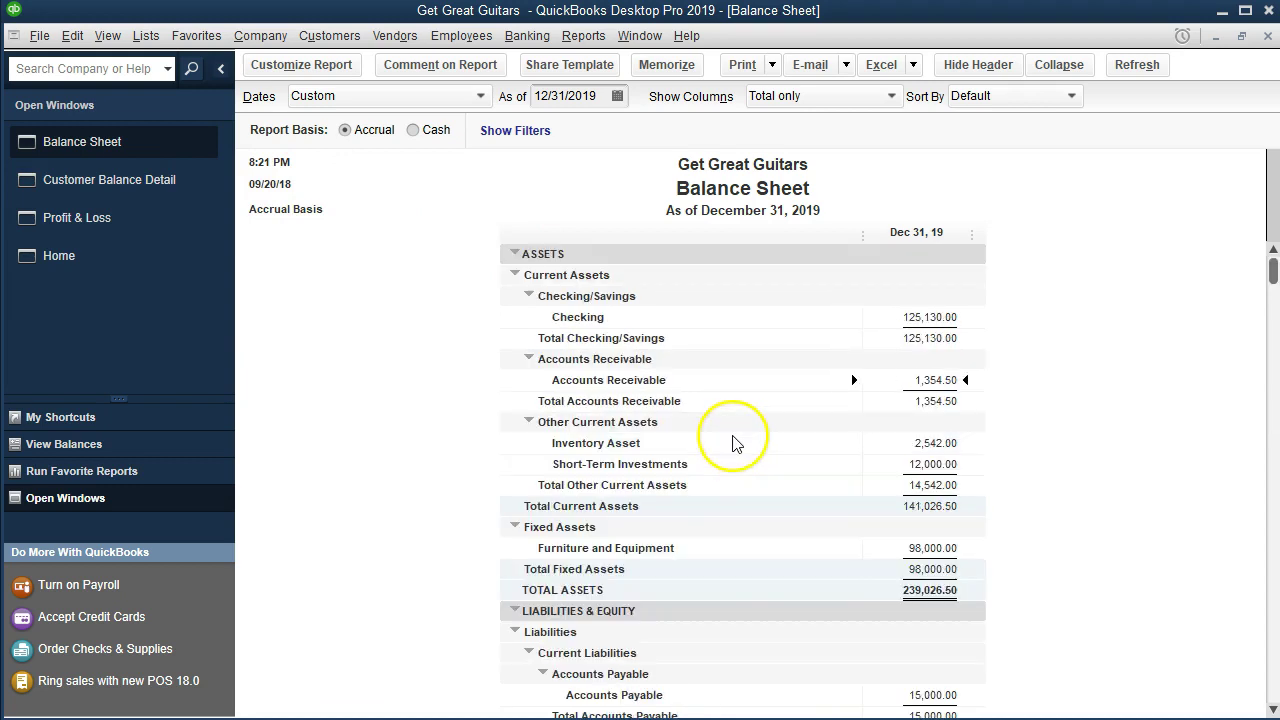
click(903, 443)
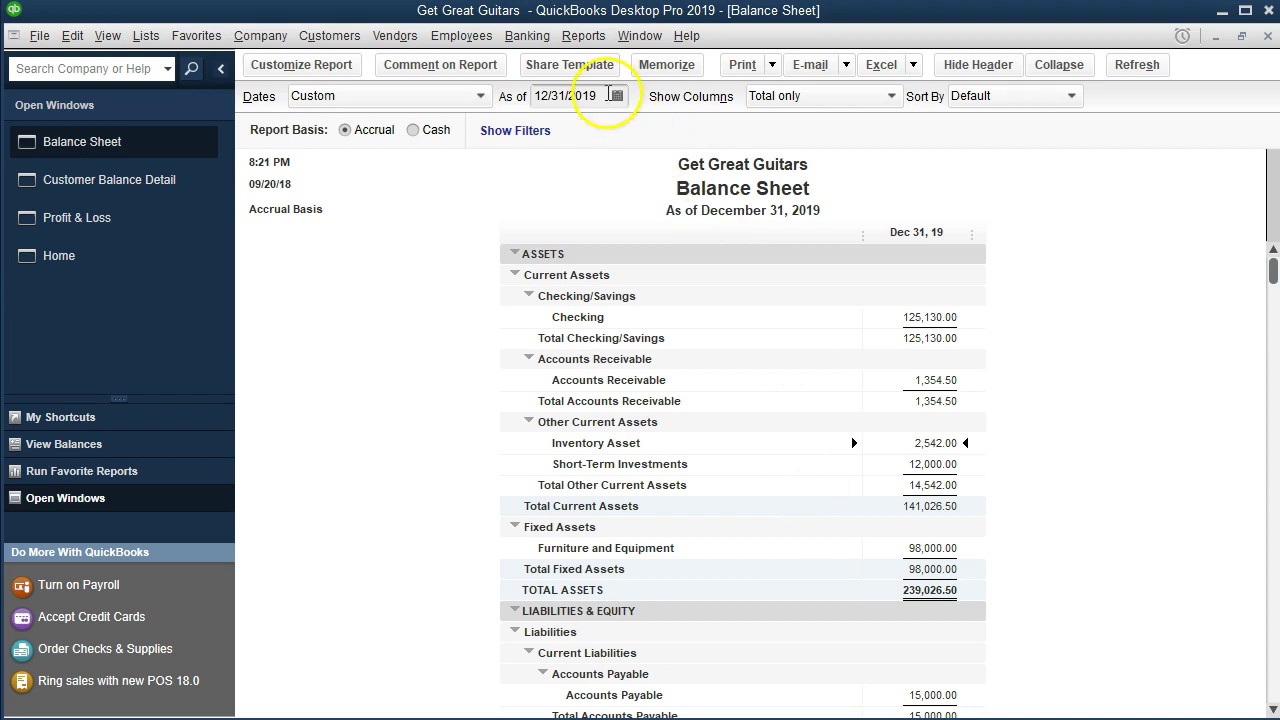
click(584, 36)
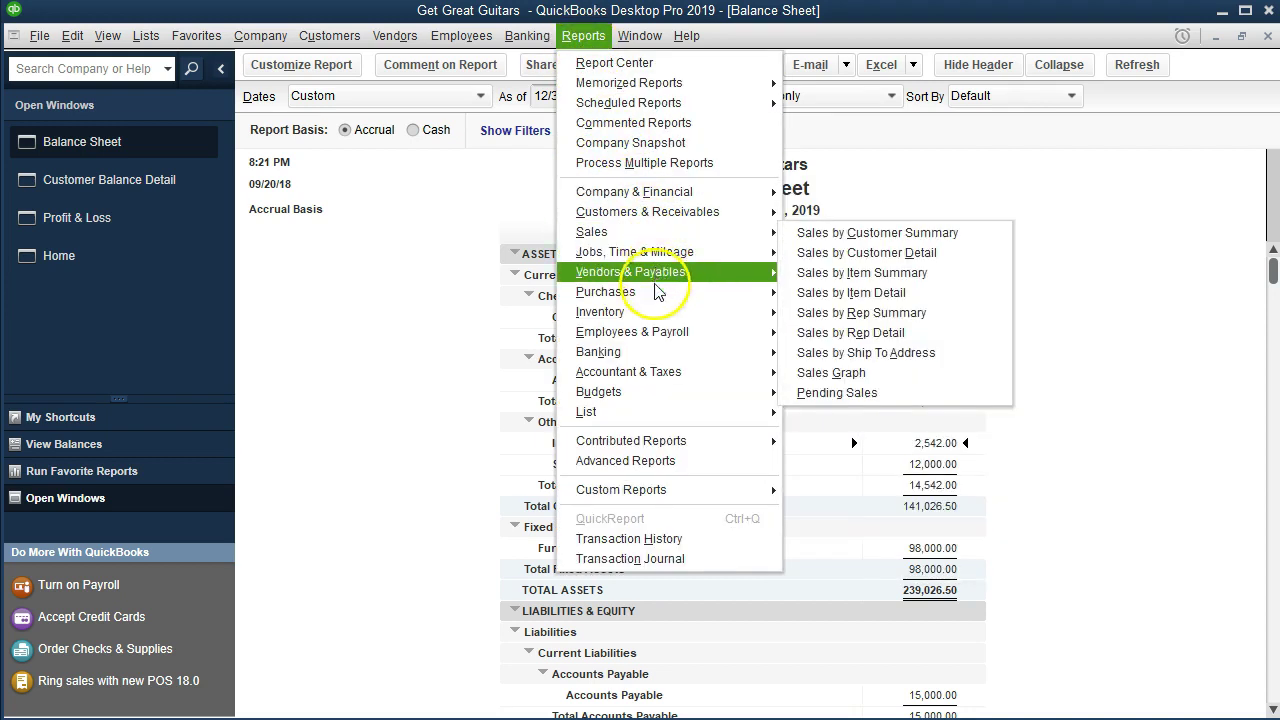
mouse_move(730, 318)
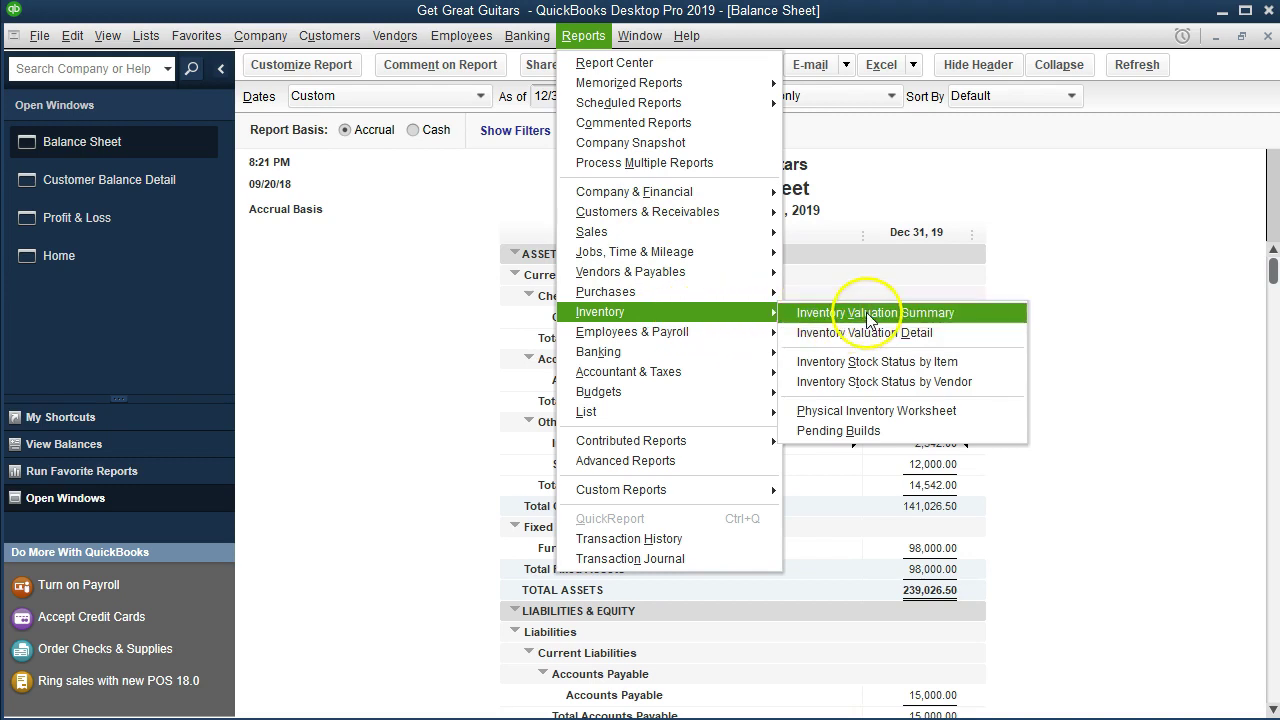
click(993, 311)
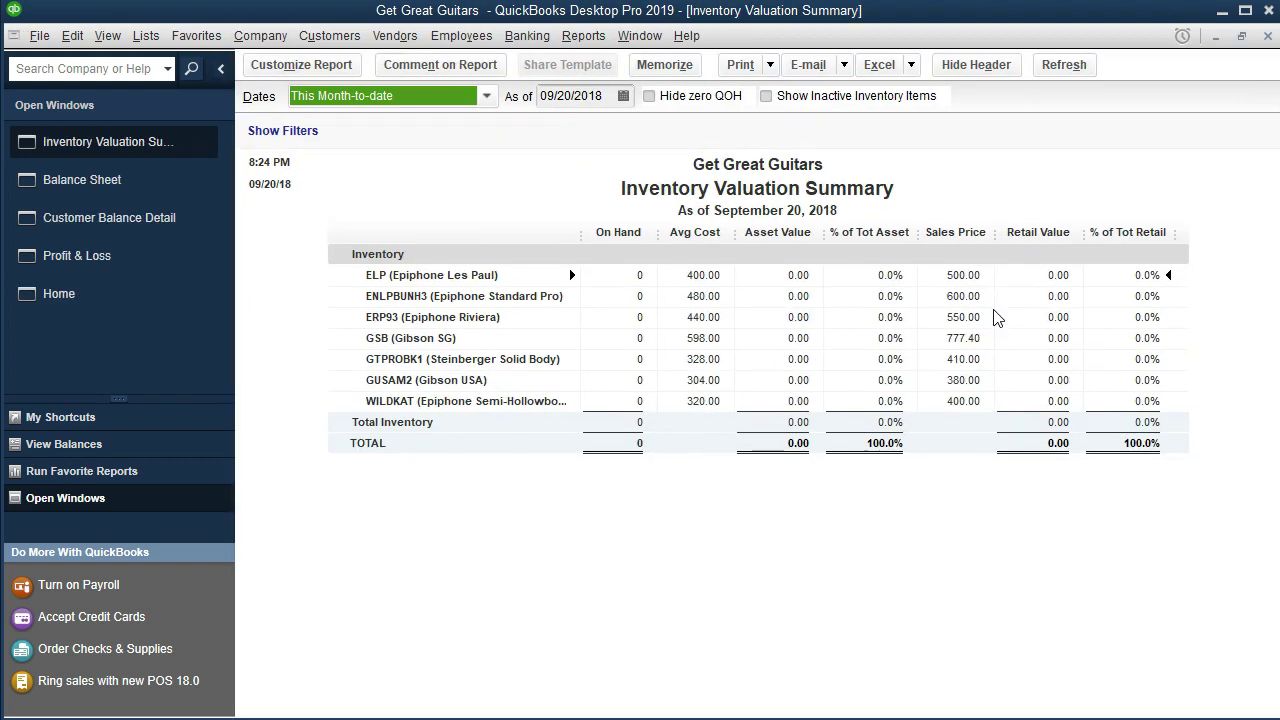
key(Tab)
text(12/31/2019)
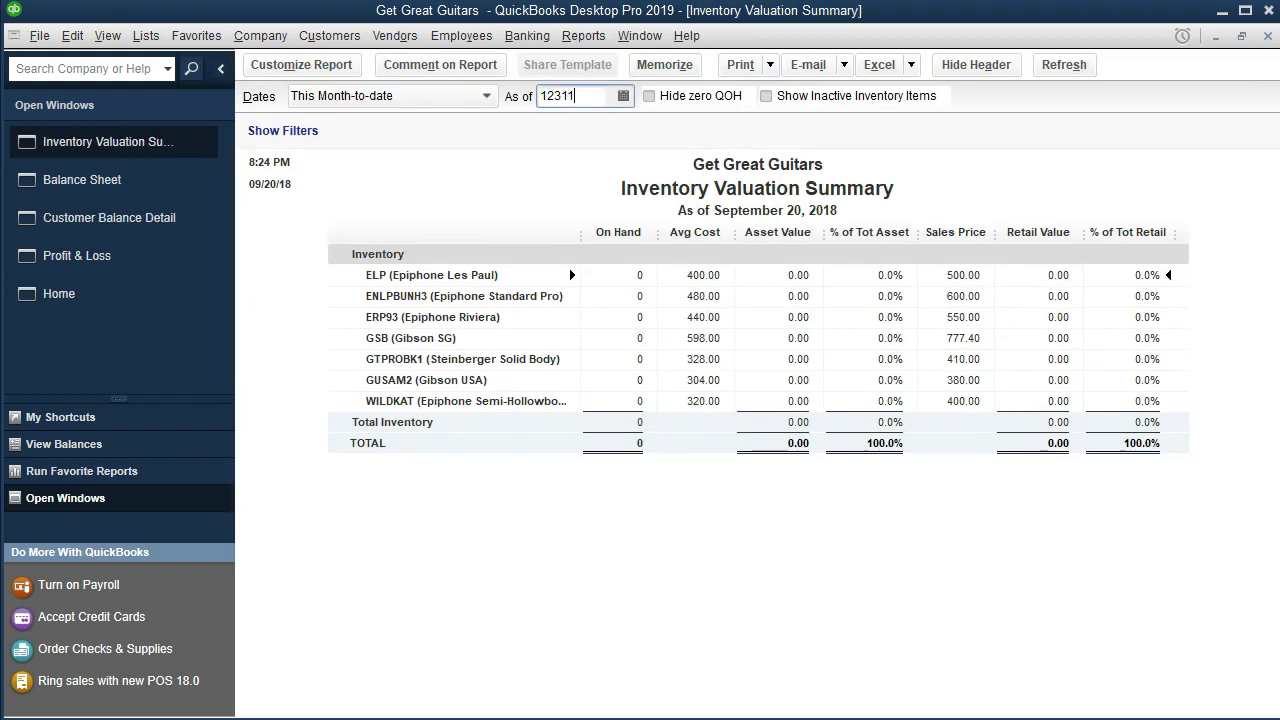
key(Tab)
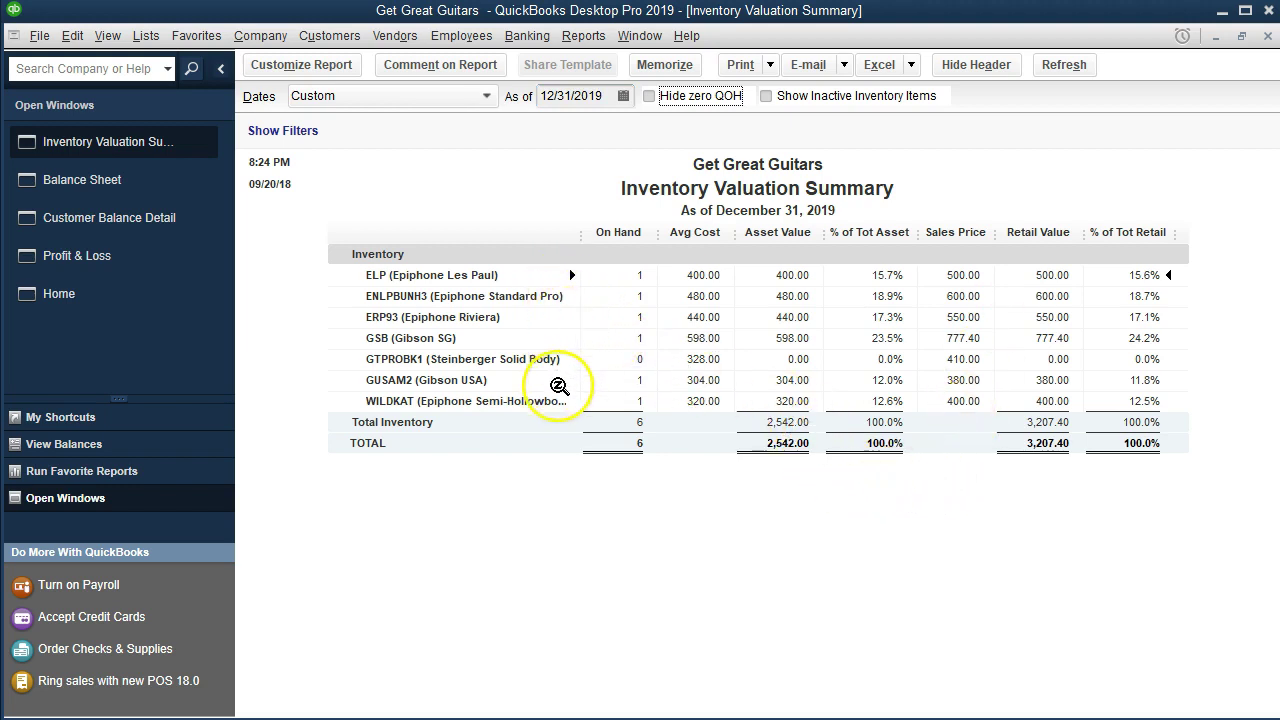
click(150, 186)
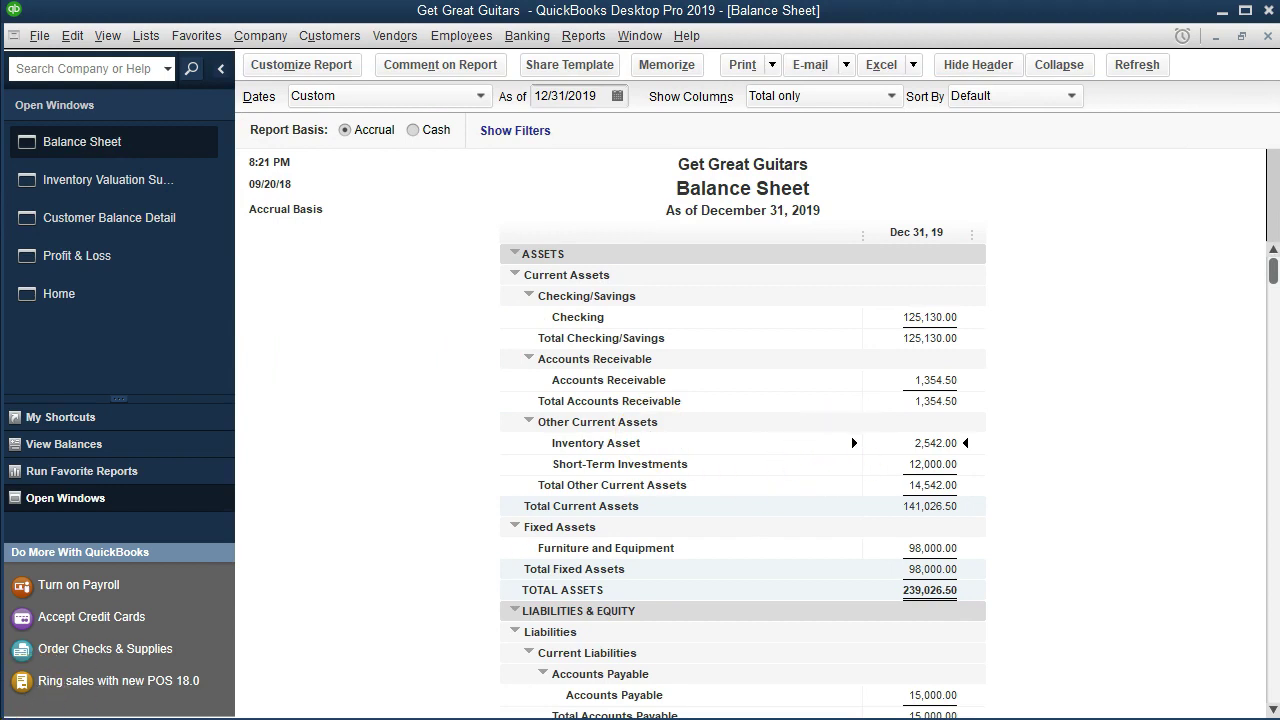
From the home page, review the most recent Gibson purchase order for the Gibson SG, including its customer, and close it.
click(70, 304)
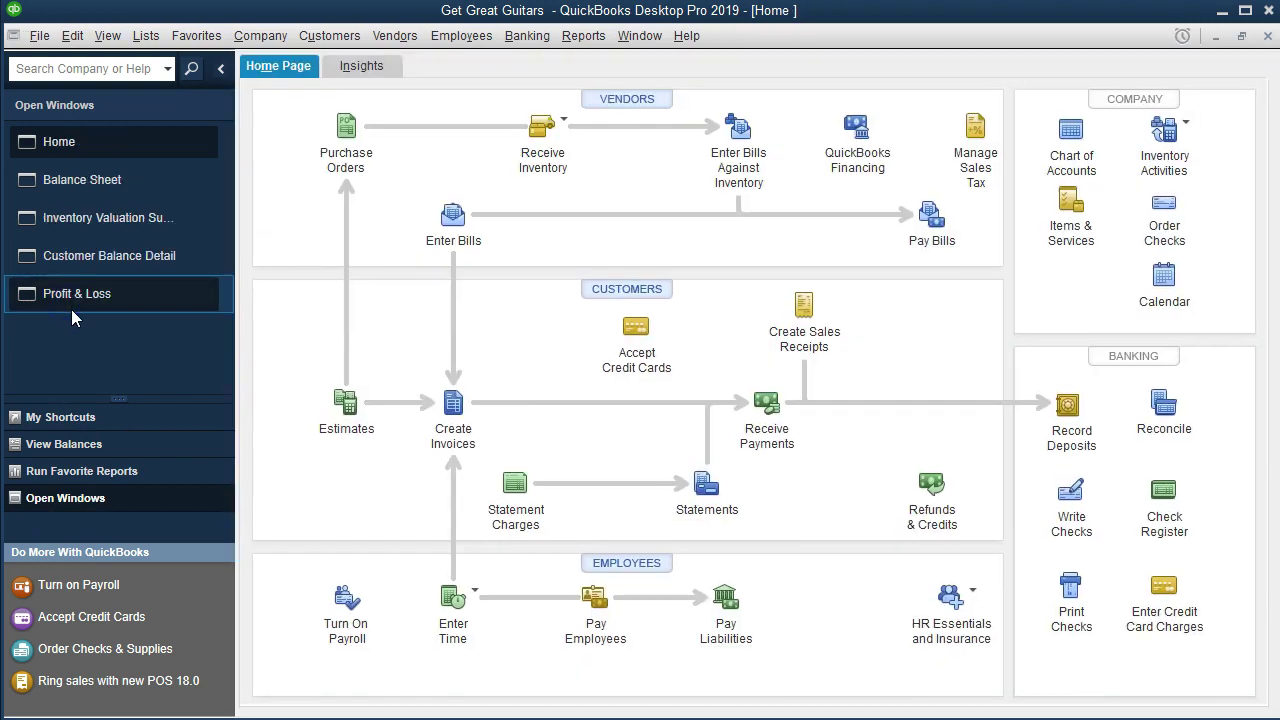
click(455, 415)
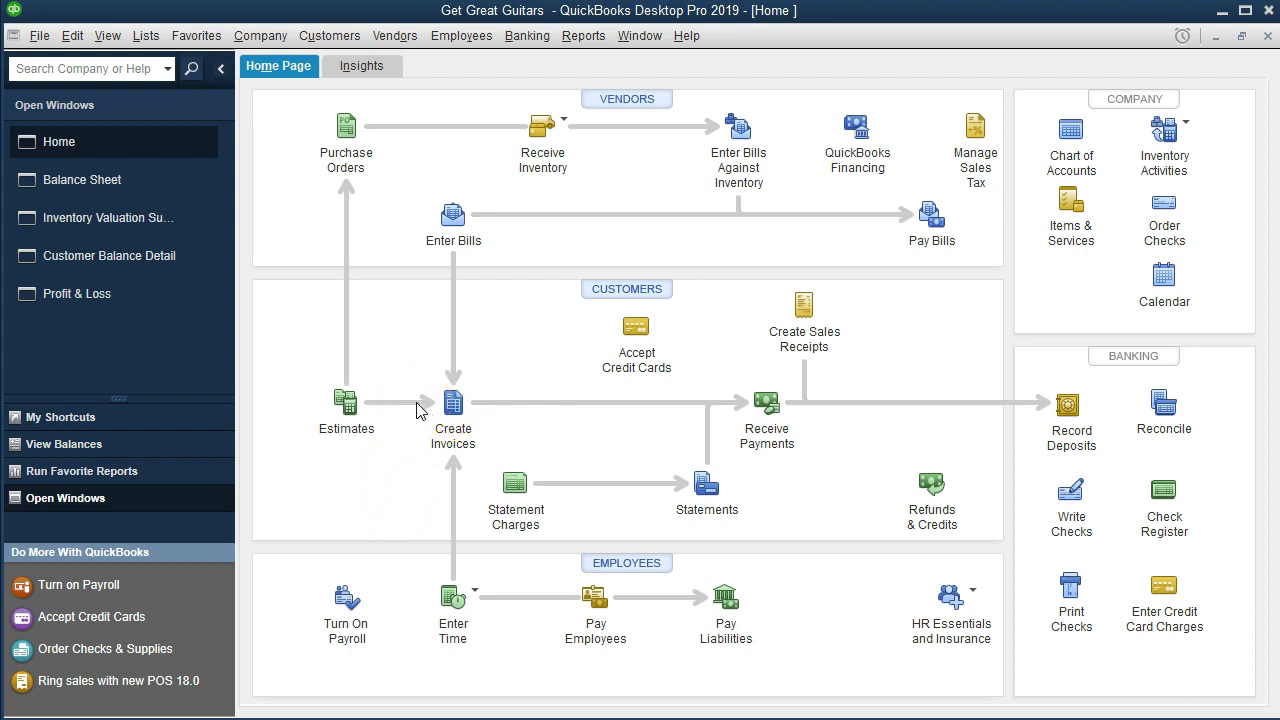
click(347, 128)
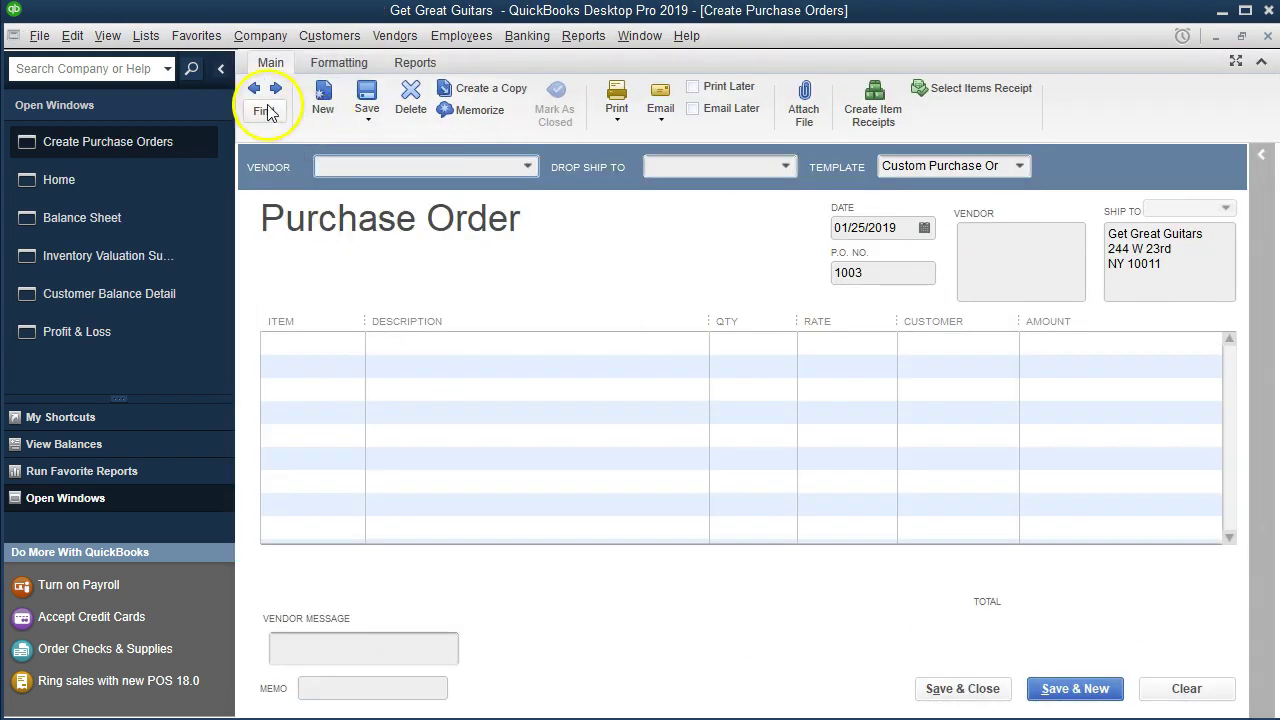
click(255, 90)
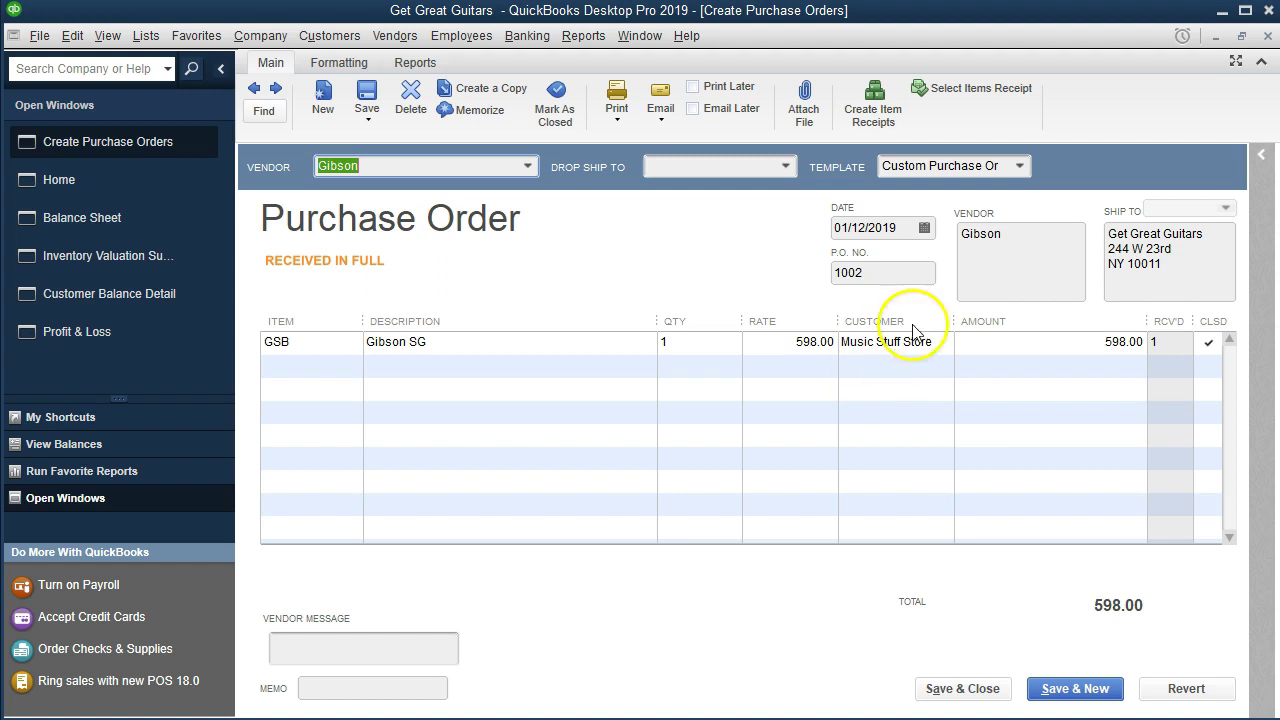
click(1268, 37)
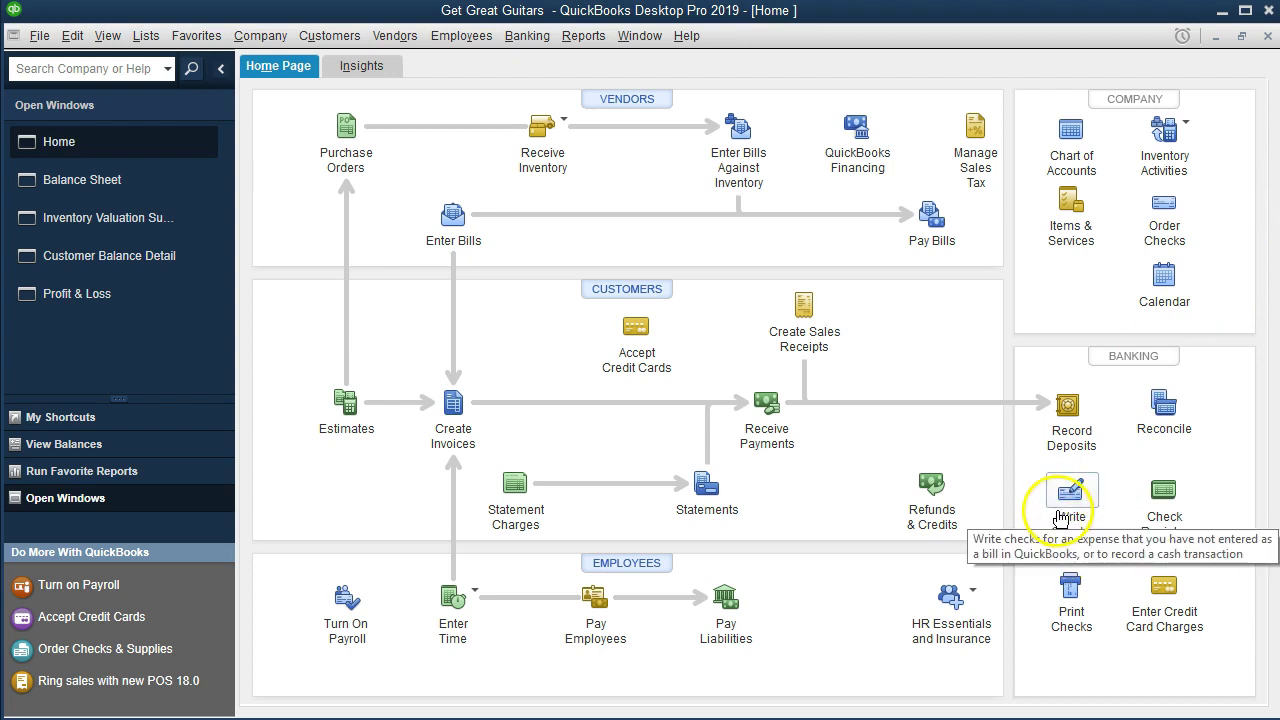
Review the last check written to Gibson, including the billable Gibson SG for Music Stuff Store, and close it.
click(1068, 505)
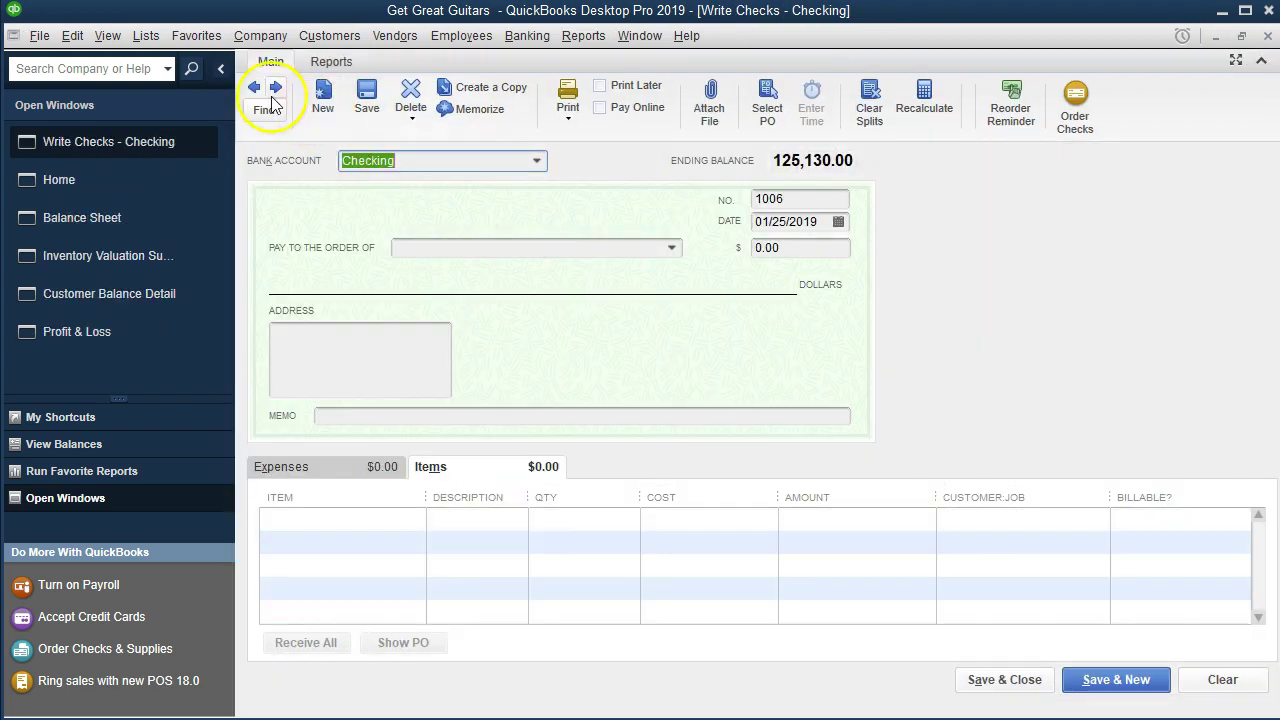
click(253, 89)
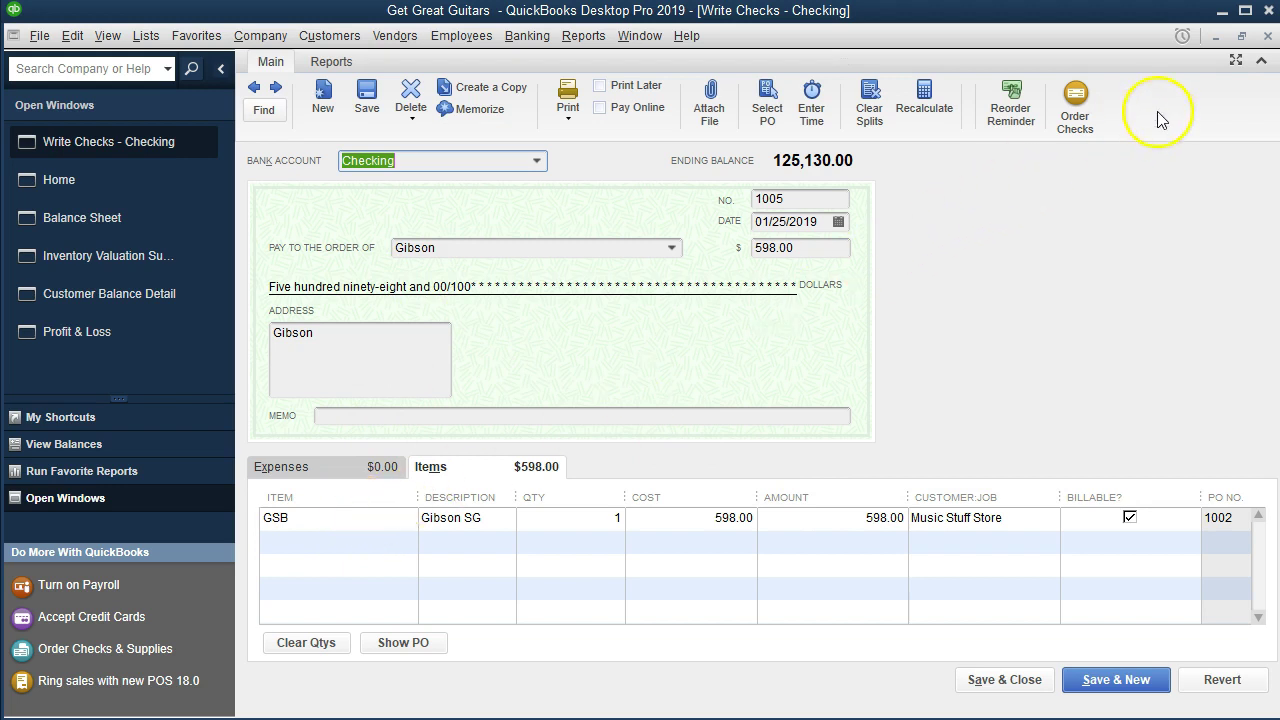
click(1267, 37)
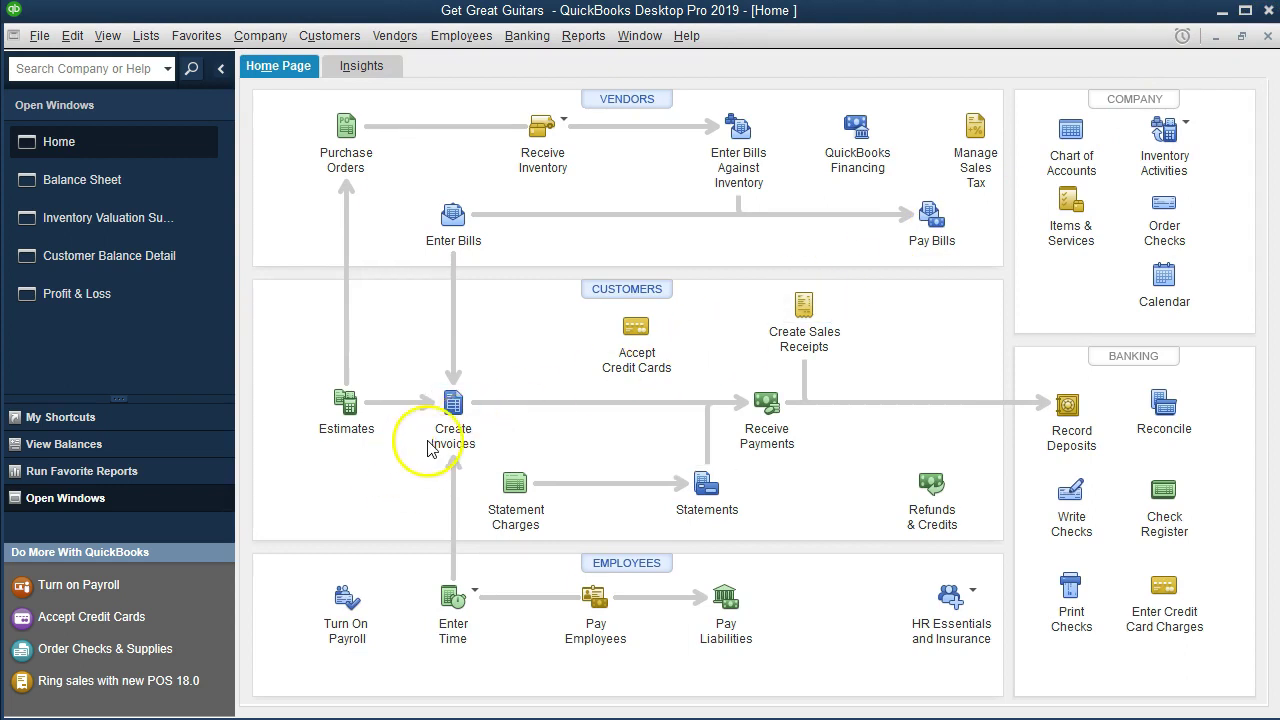
From the home page, start a new invoice for the customer Music Stuff Store.
click(469, 406)
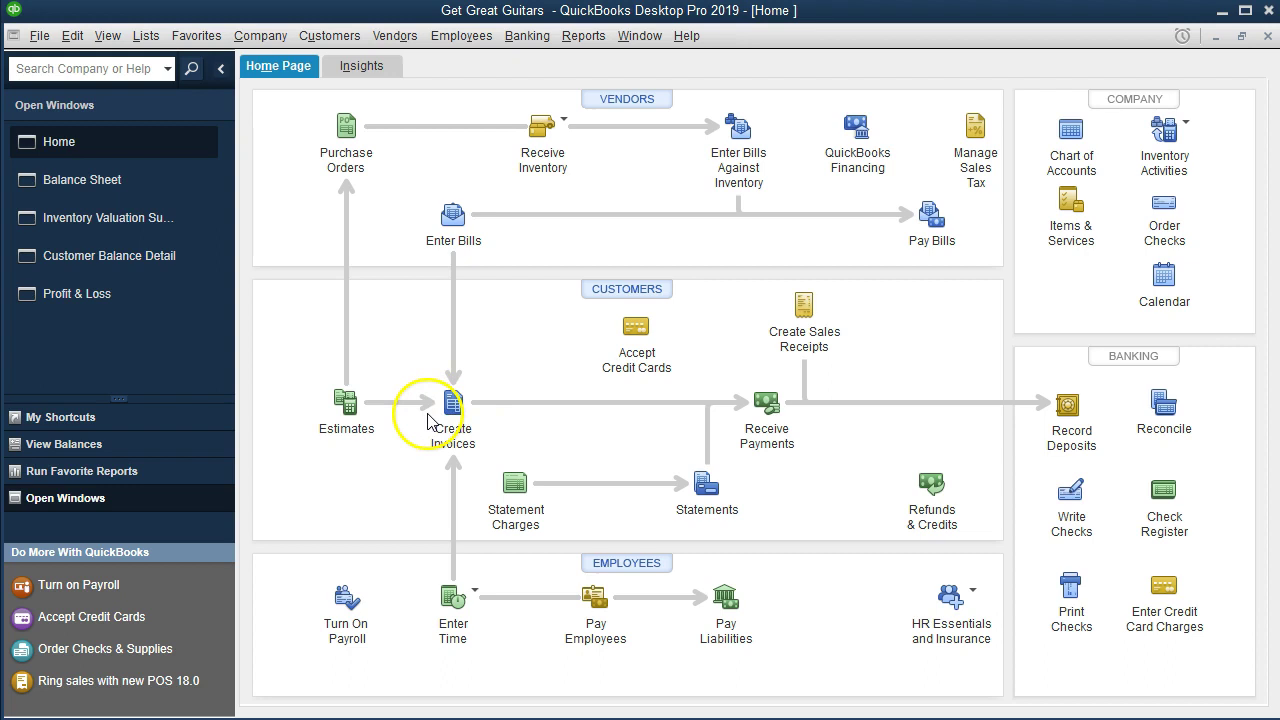
click(436, 412)
click(440, 412)
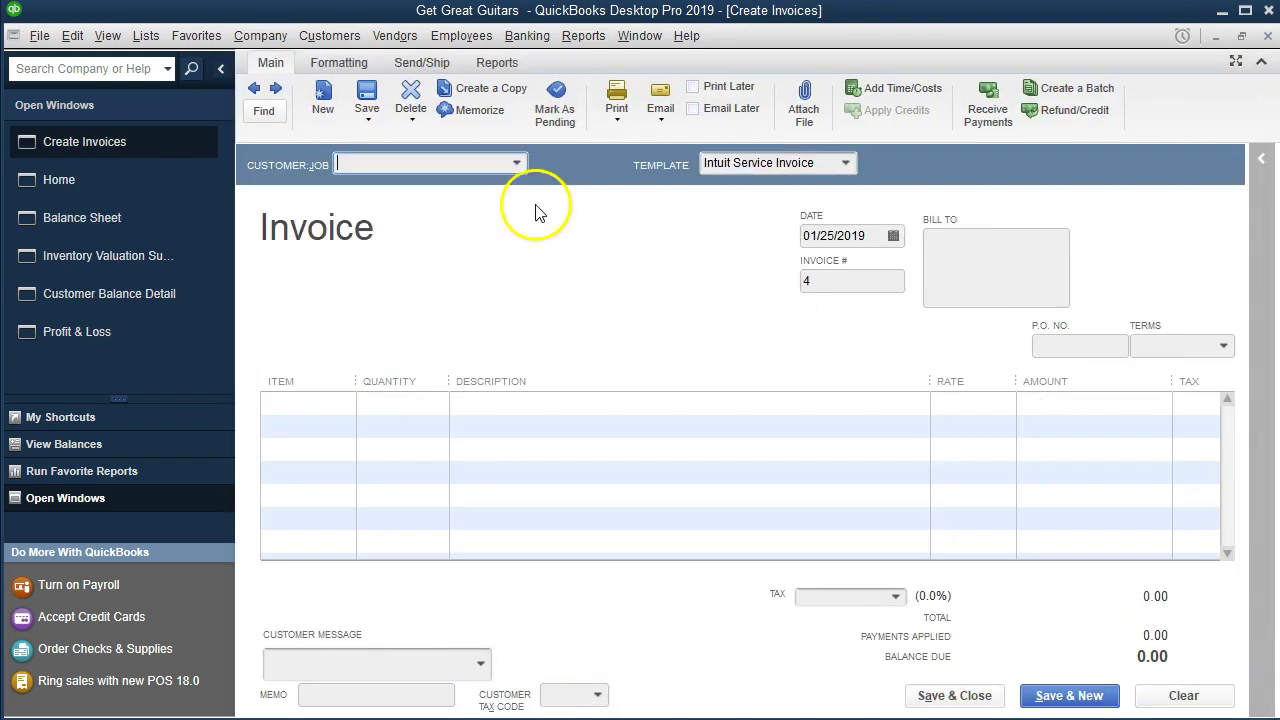
click(515, 164)
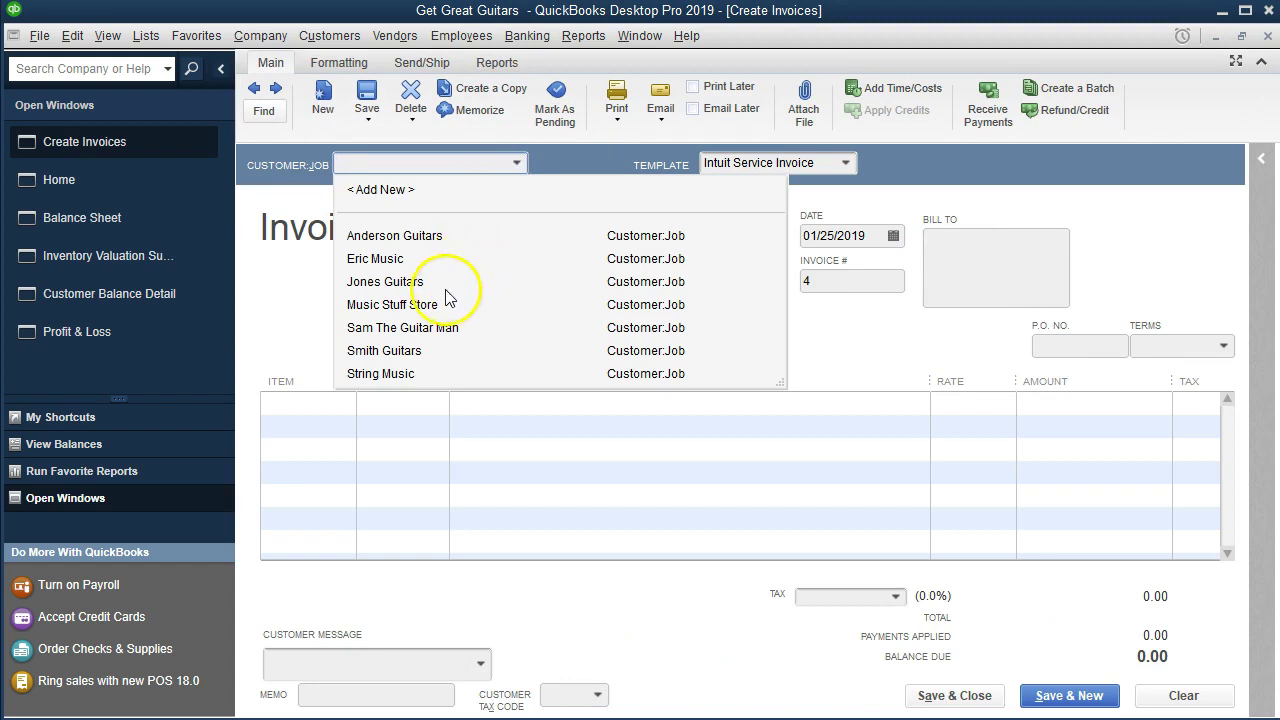
text(Music Stuff Store)
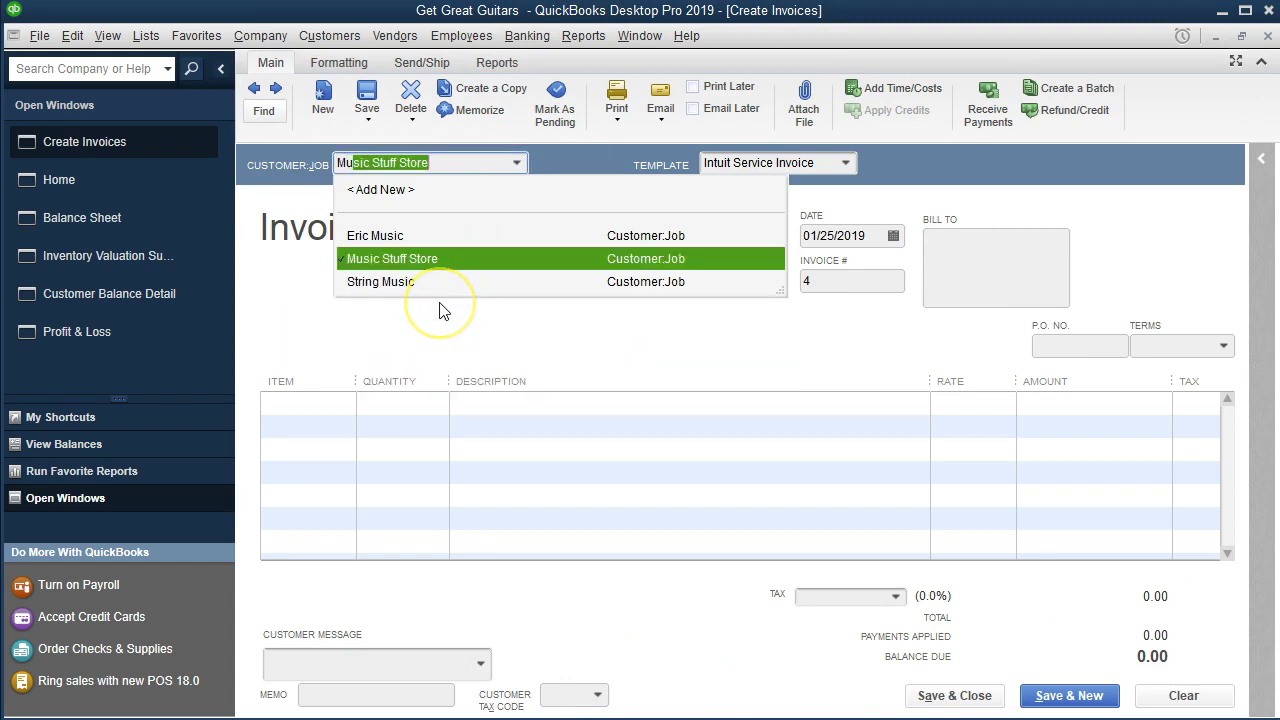
key(Tab)
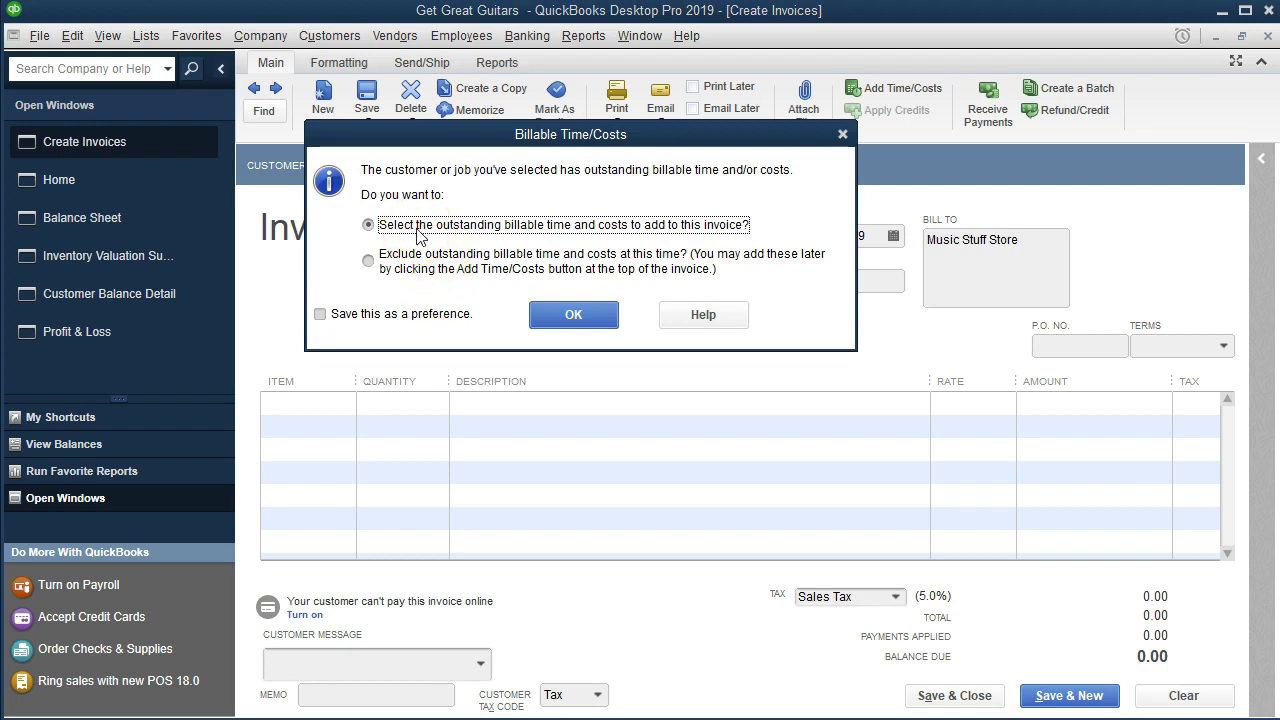
Choose to bill the outstanding costs and add the billable Gibson SG item to the Music Stuff Store invoice.
click(588, 314)
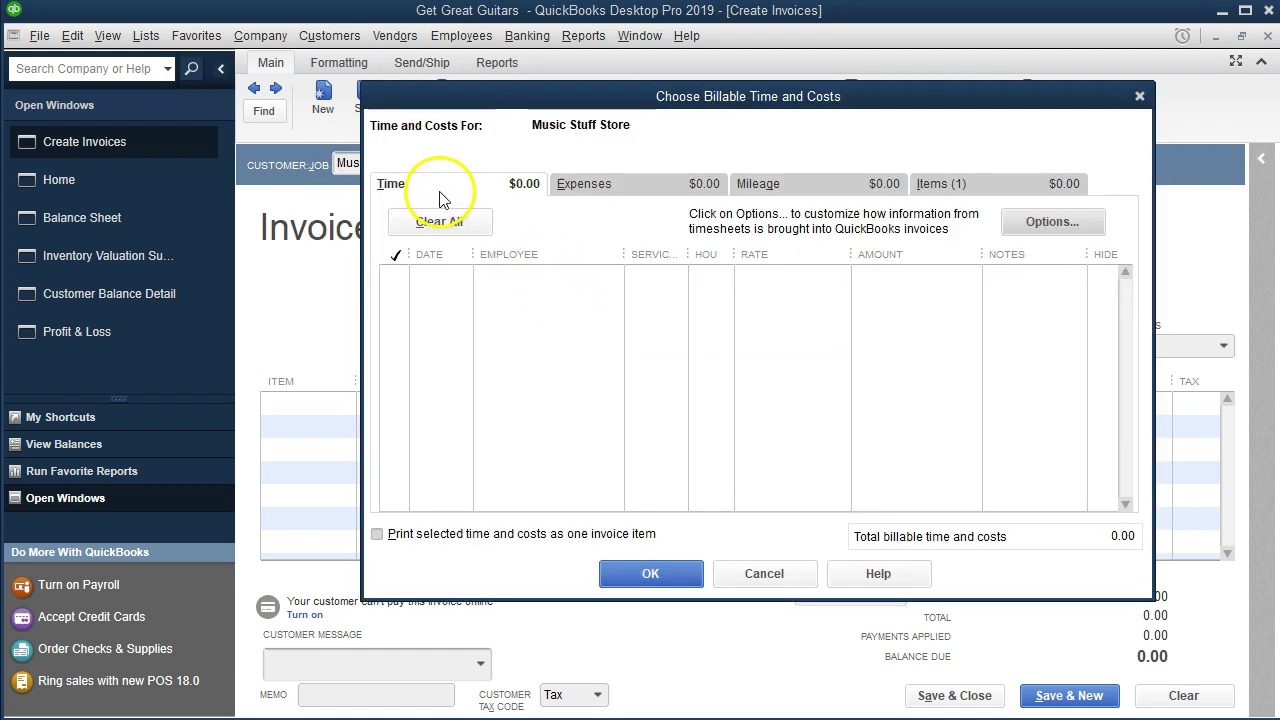
click(981, 183)
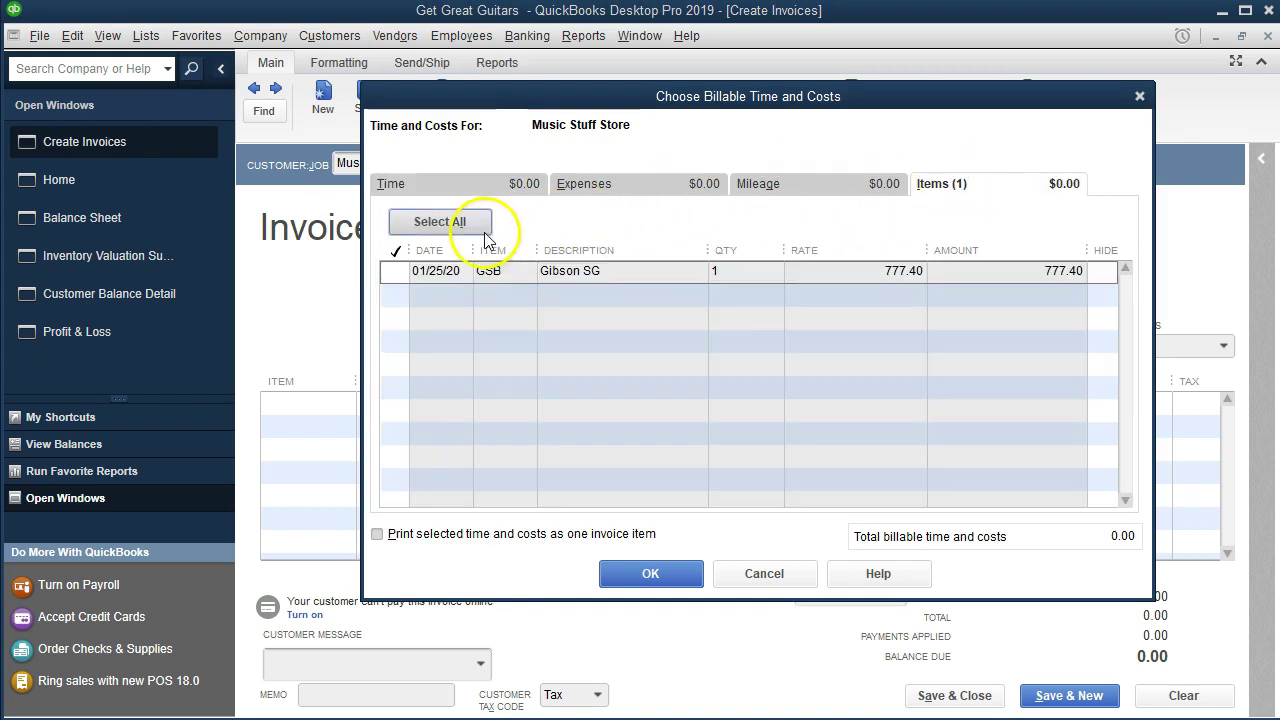
click(394, 271)
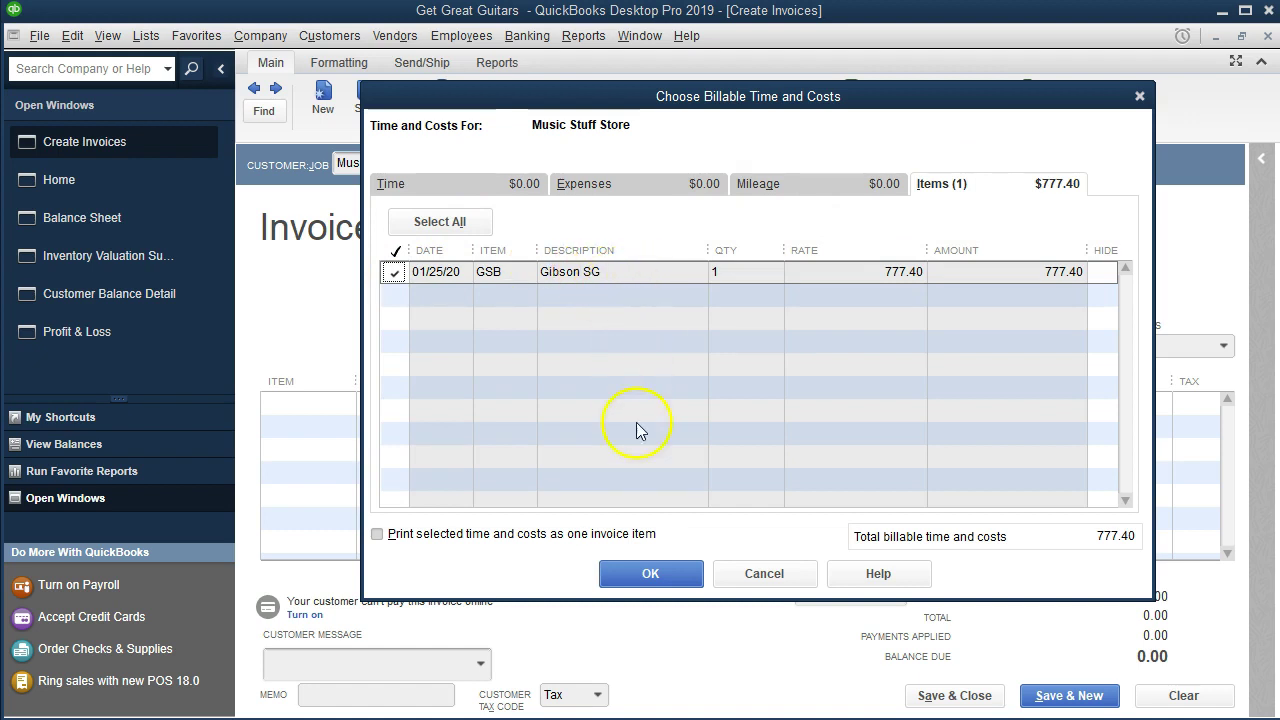
click(650, 573)
Keep the invoice's template, date and billing details, and set its payment terms to Net 30.
click(307, 418)
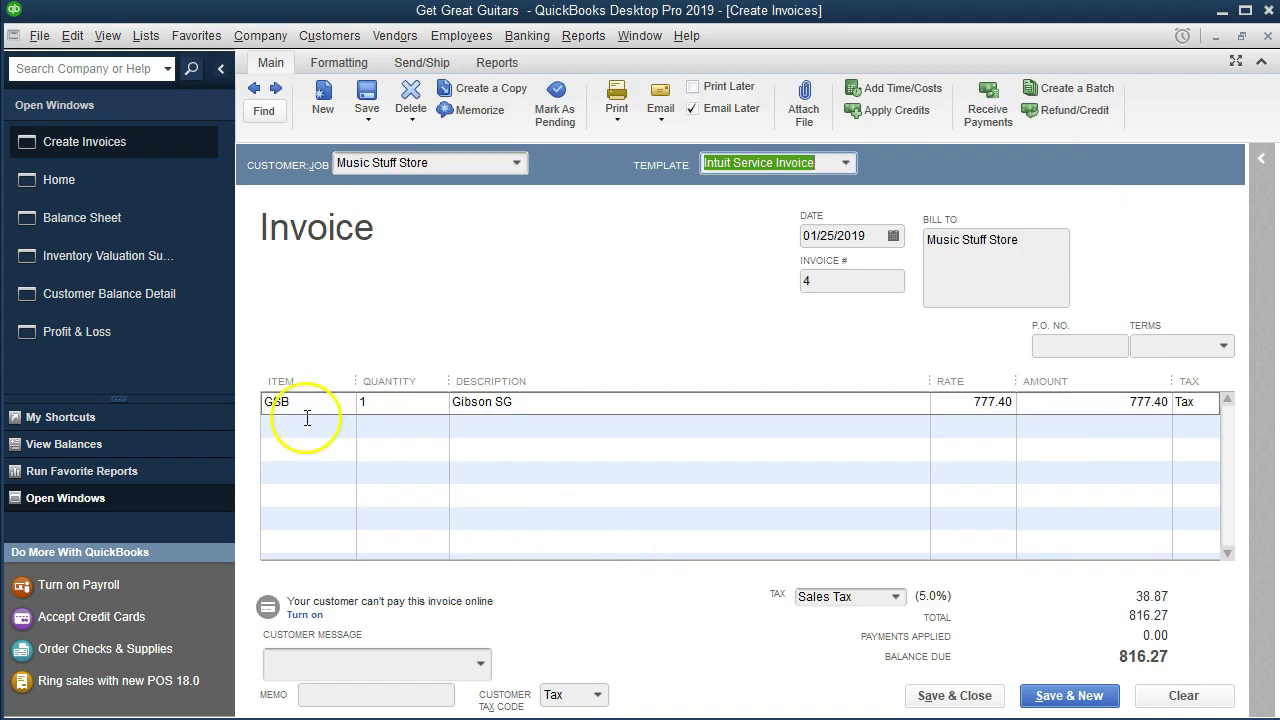
key(Tab)
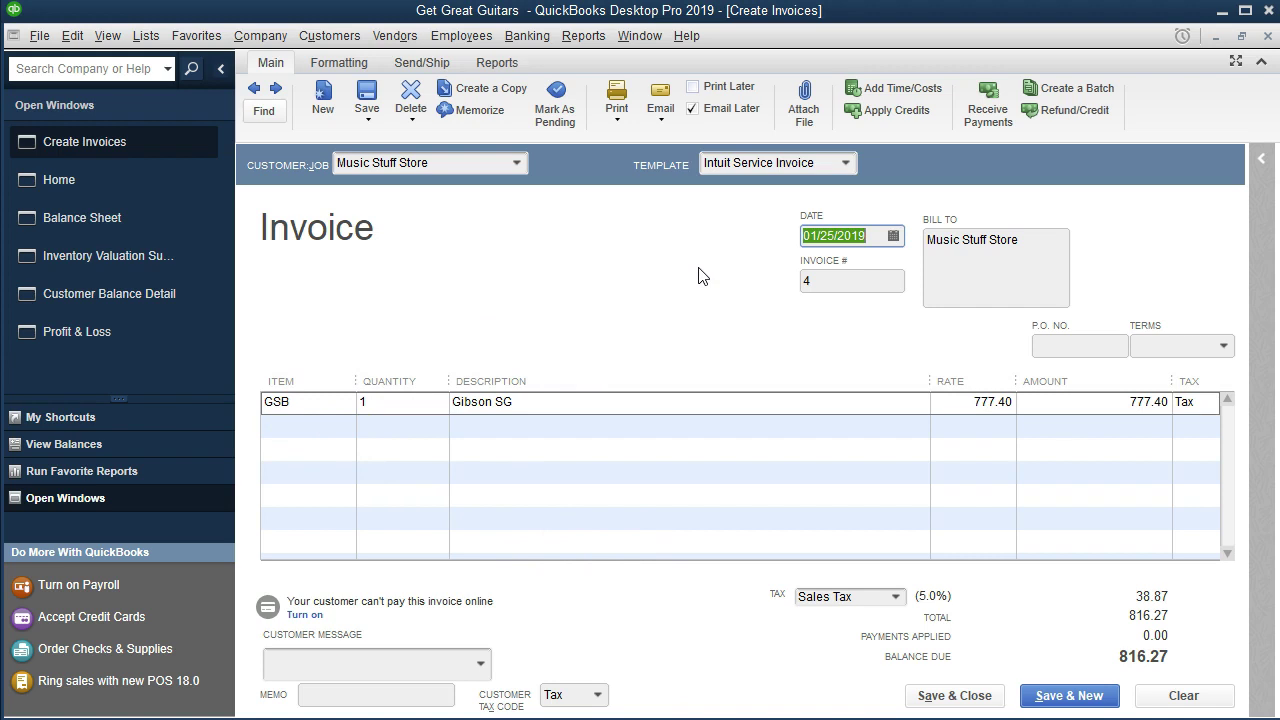
key(Tab)
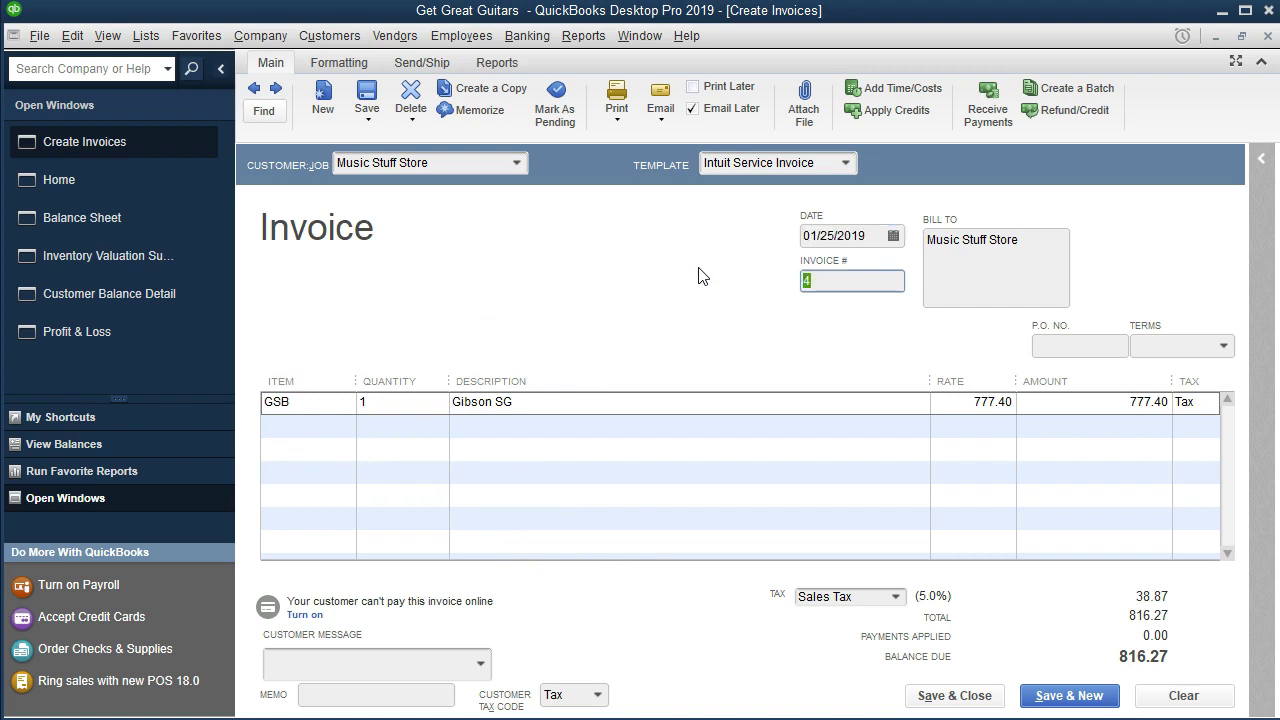
key(Tab)
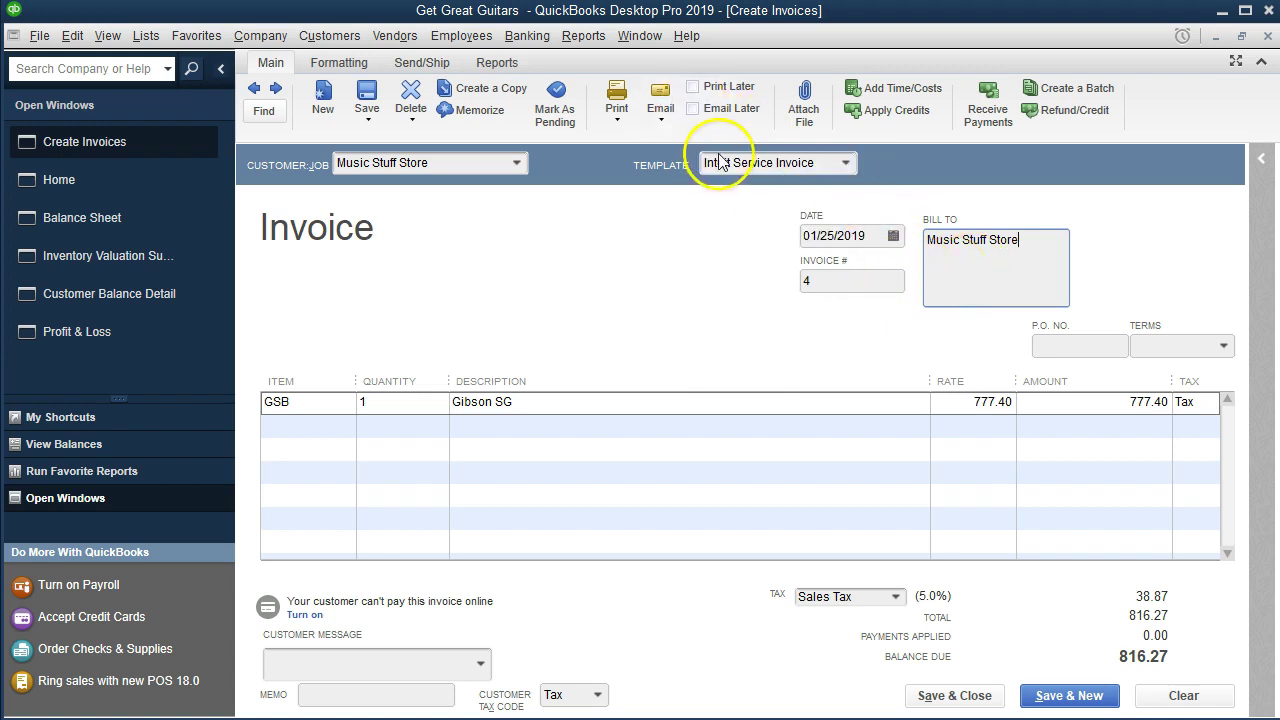
key(Tab)
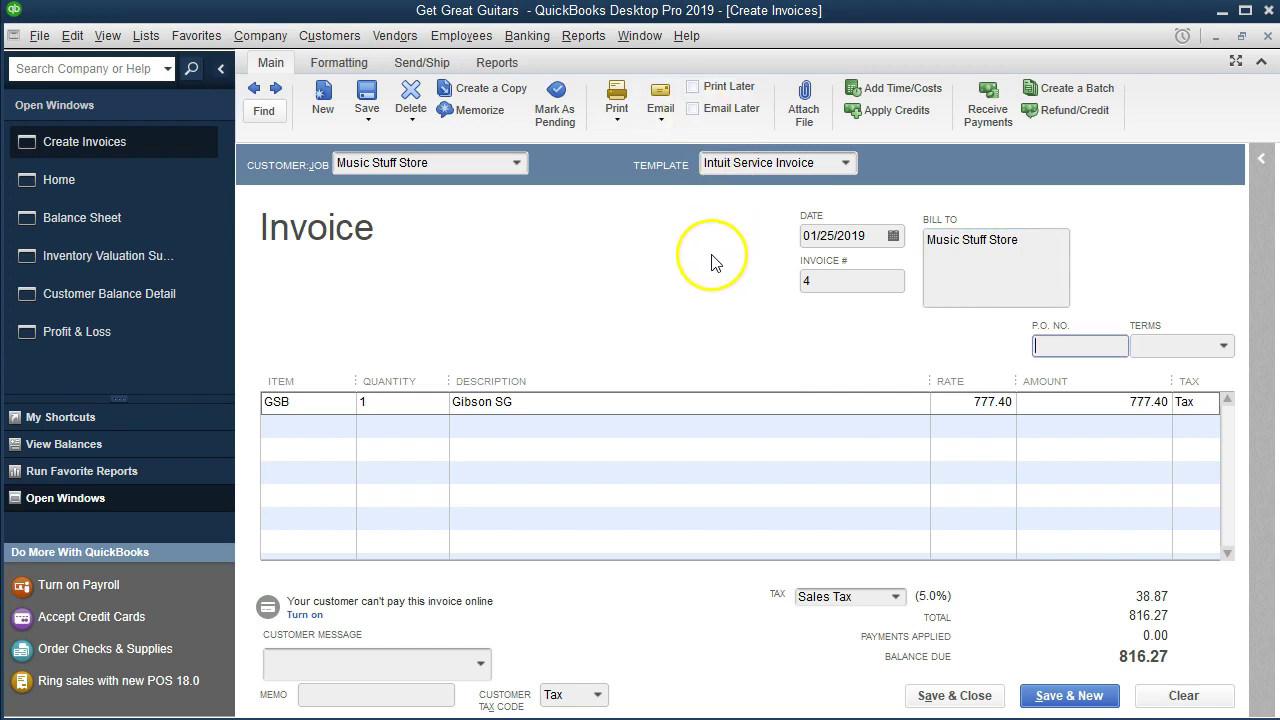
key(Tab)
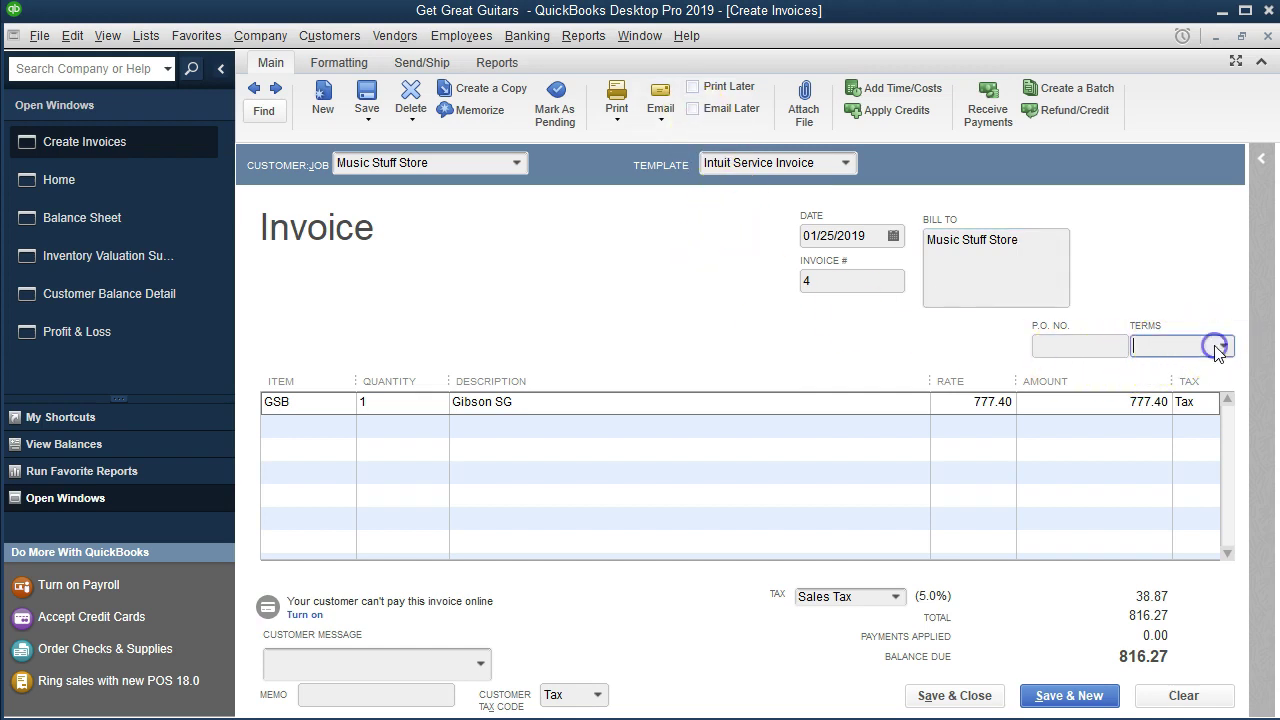
click(1222, 346)
click(1100, 533)
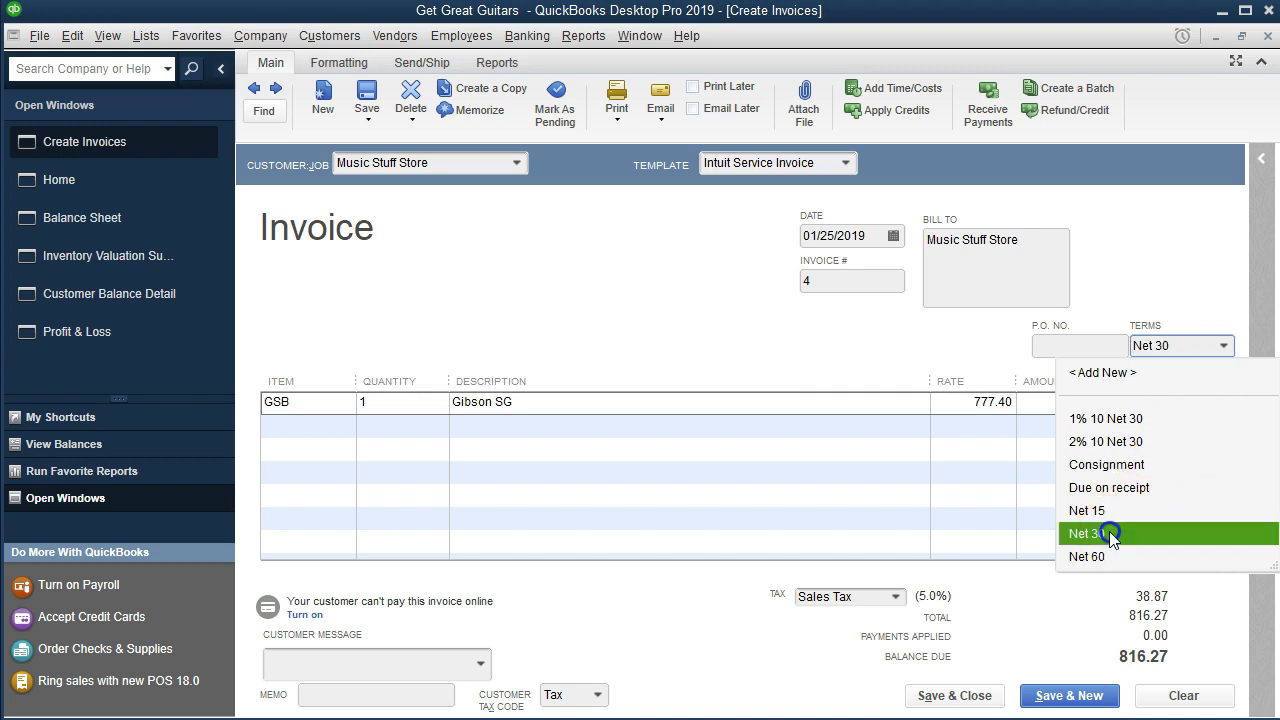
key(Tab)
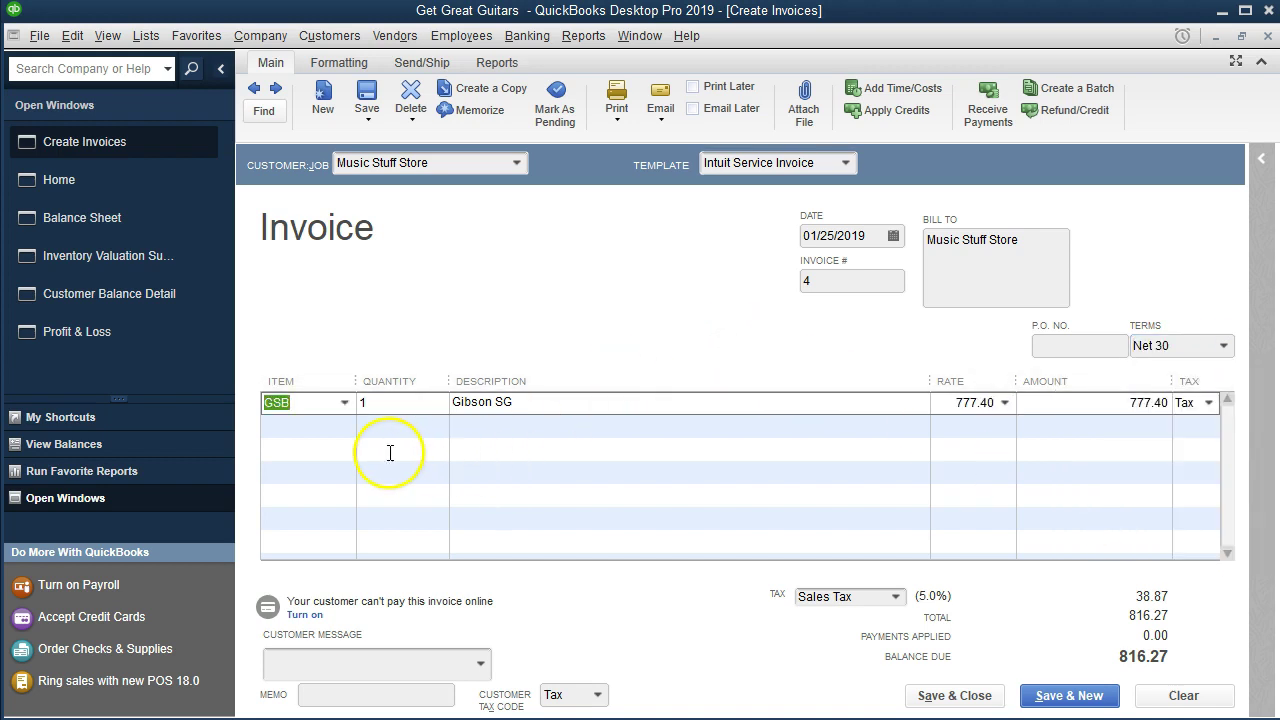
Check the Gibson SG line, save and close the invoice, and make the changed terms permanent for Music Stuff Store.
click(389, 414)
key(Tab)
key(Tab)
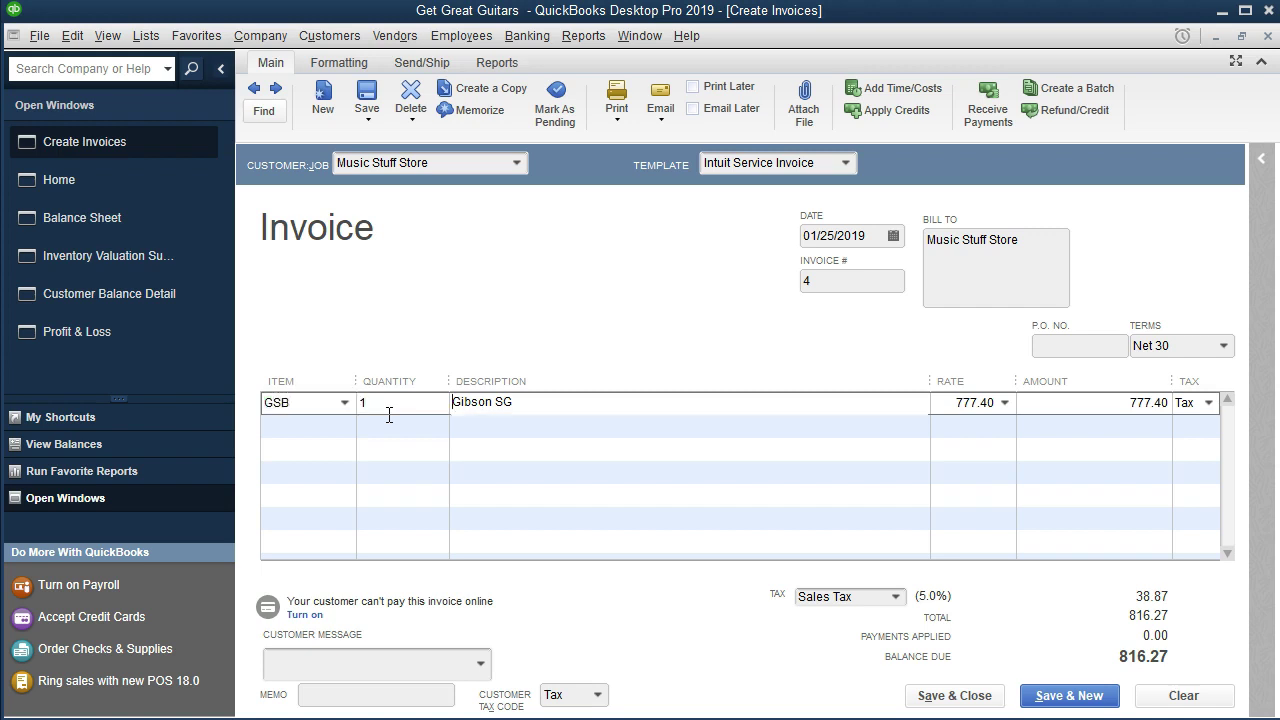
key(Tab)
key(Tab)
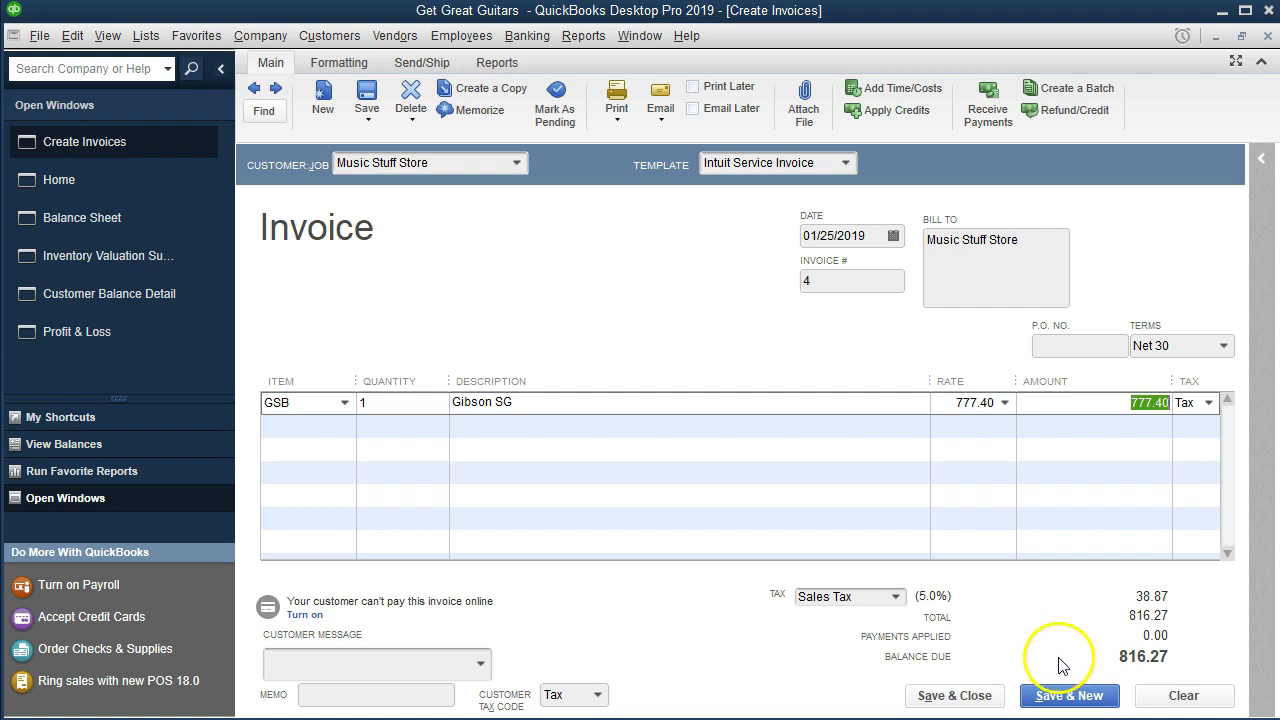
click(985, 708)
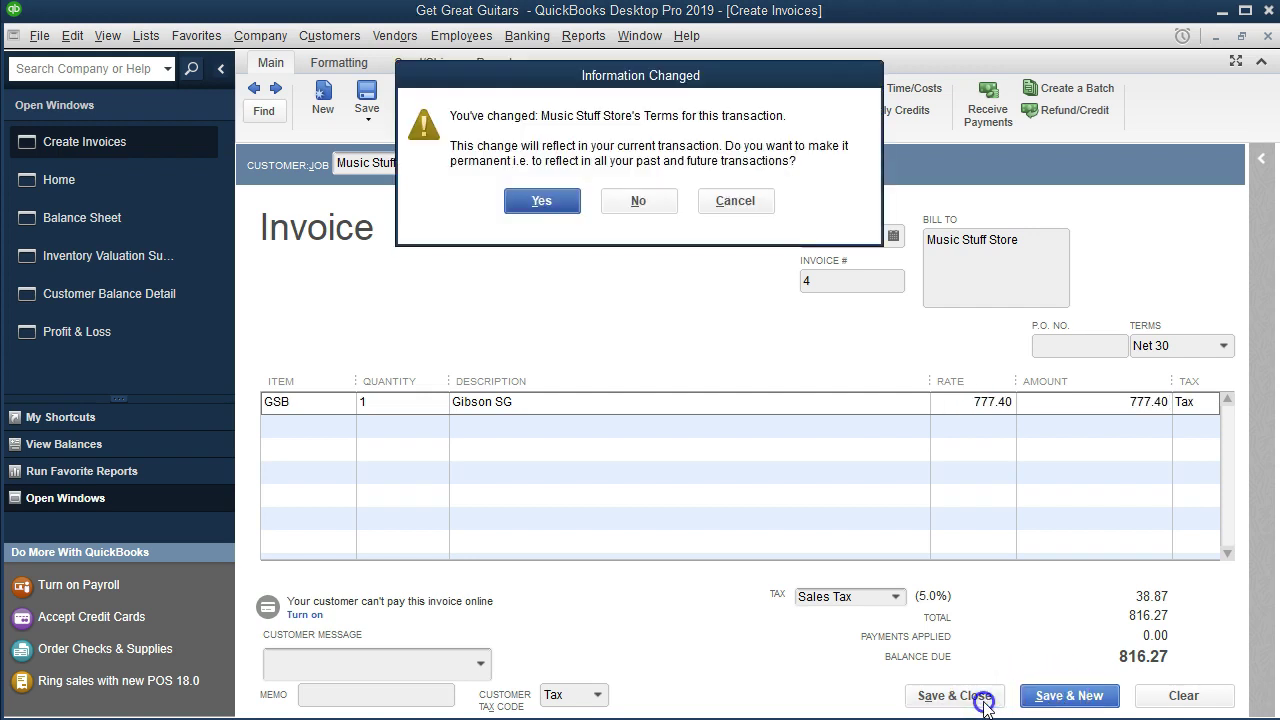
click(545, 205)
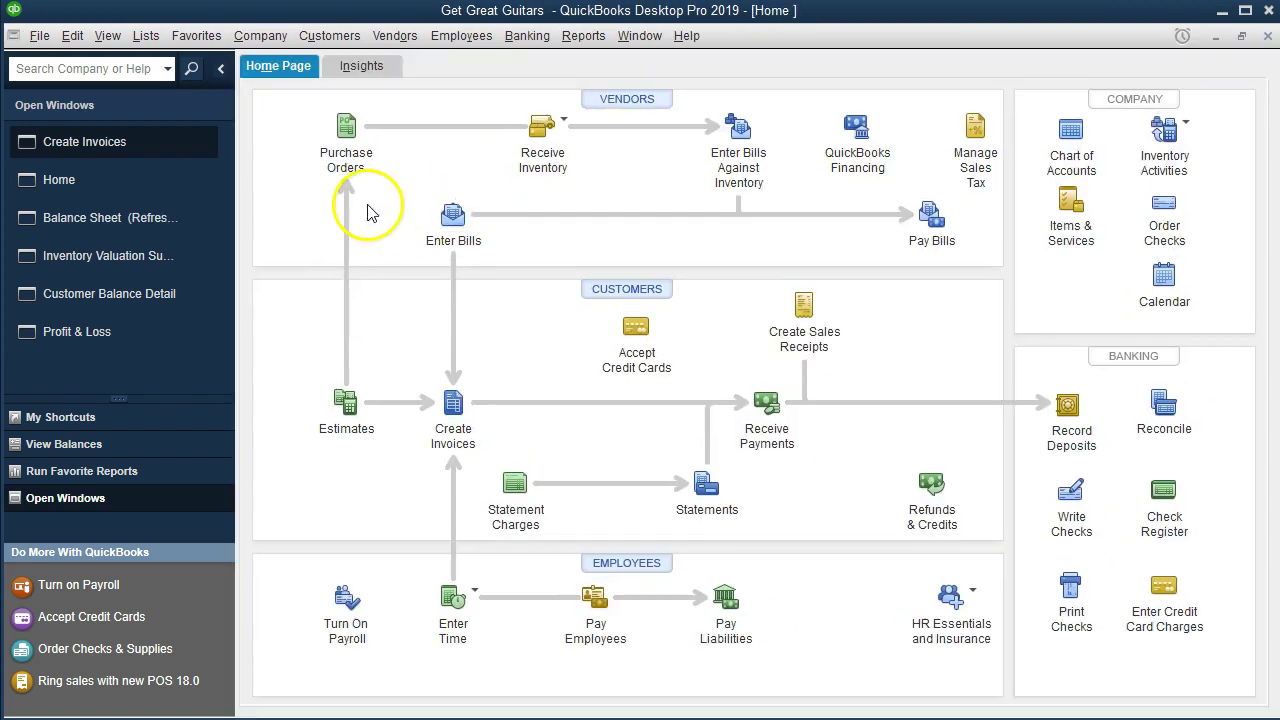
From Accounts Receivable on the Balance Sheet, open the transaction detail, review the Music Stuff Store invoice, and close the invoice.
click(100, 182)
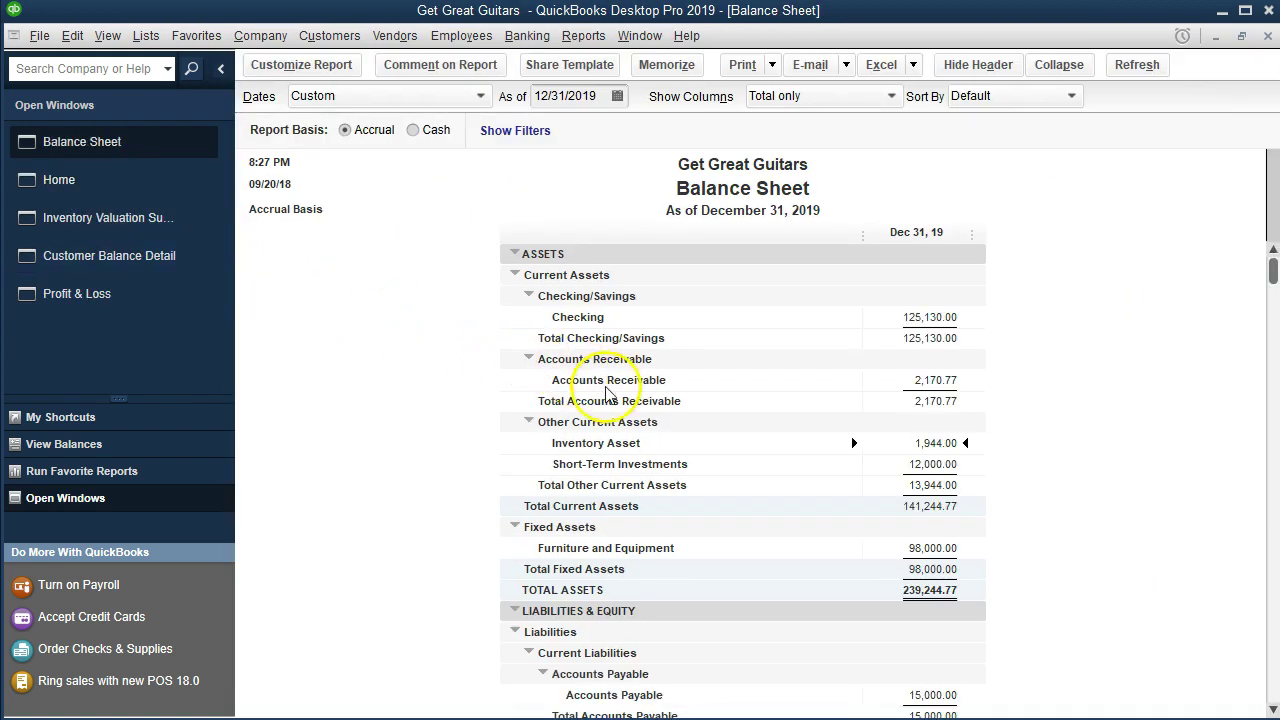
click(886, 378)
double_click(886, 378)
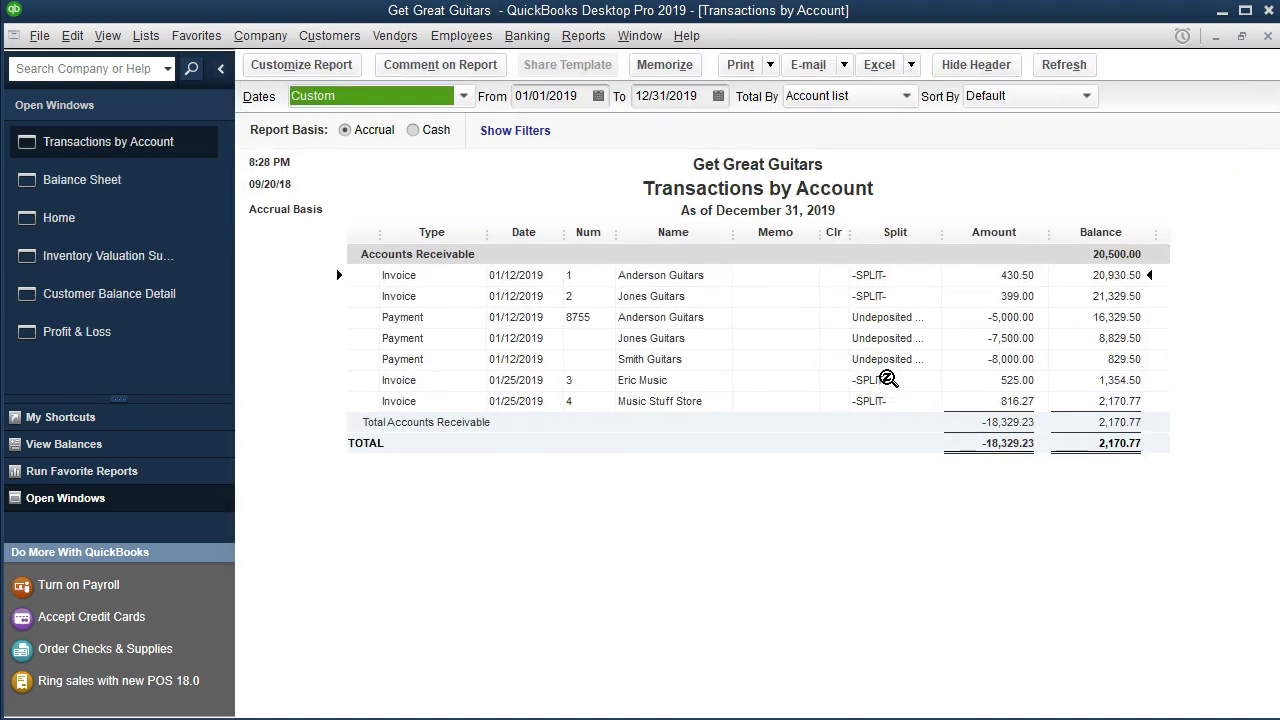
double_click(958, 401)
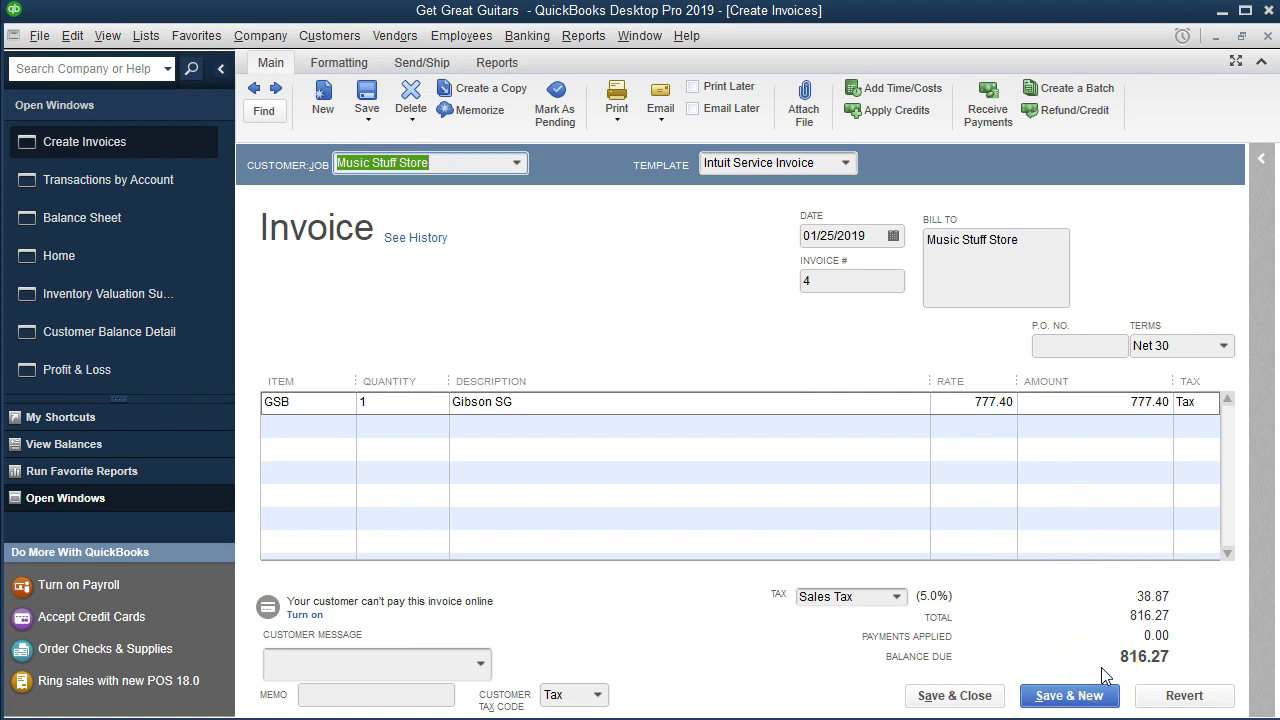
click(1267, 36)
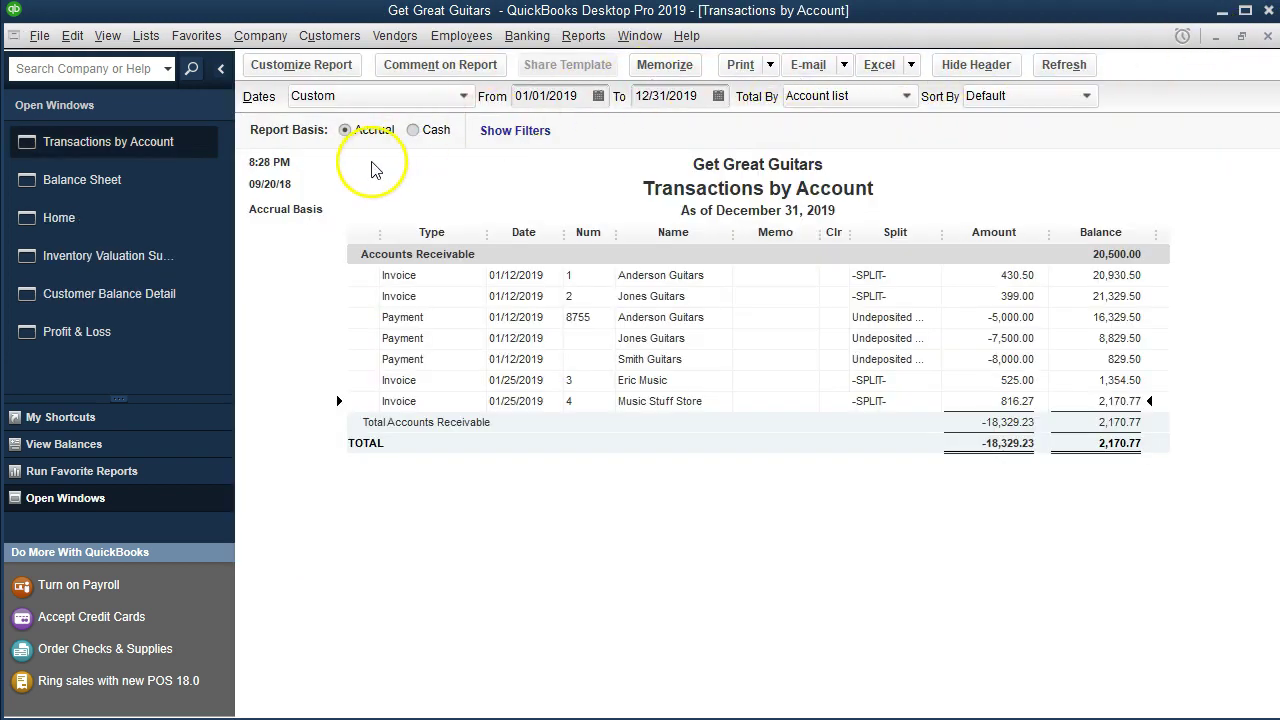
From Merchandise Sales on the Profit & Loss report, open the transaction detail and review the Music Stuff Store invoice for the Gibson SG.
click(104, 343)
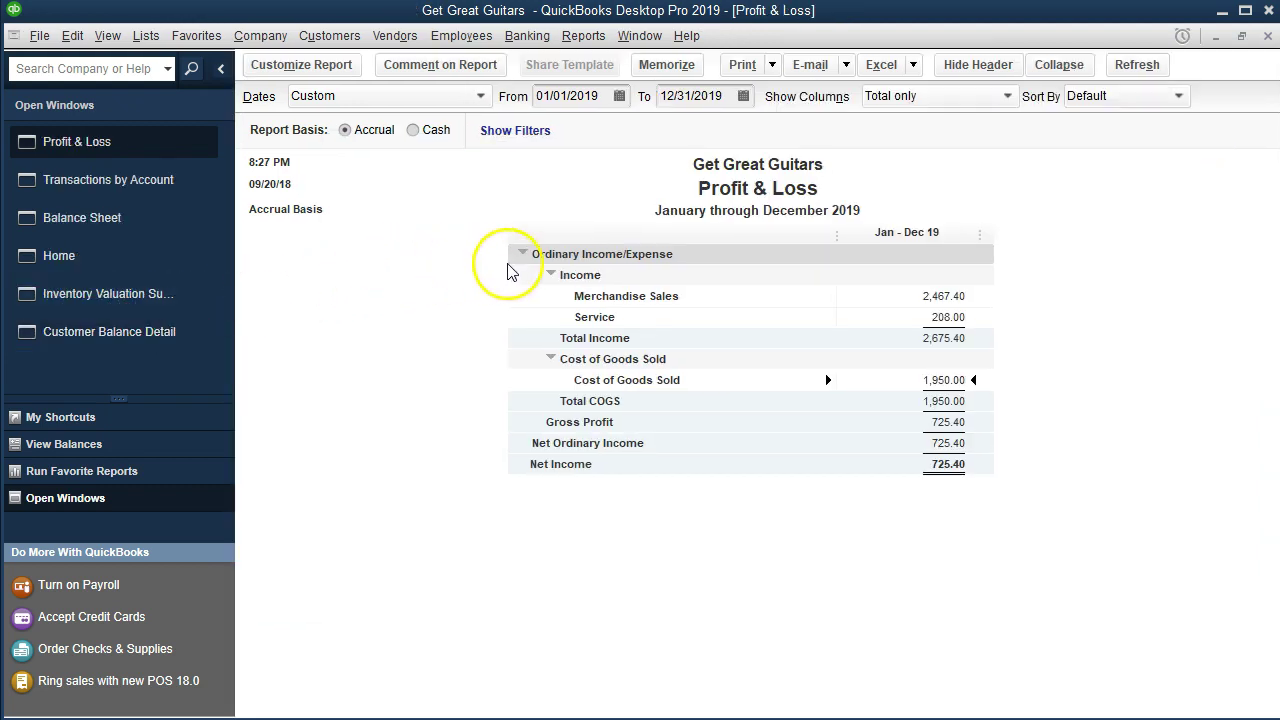
click(920, 297)
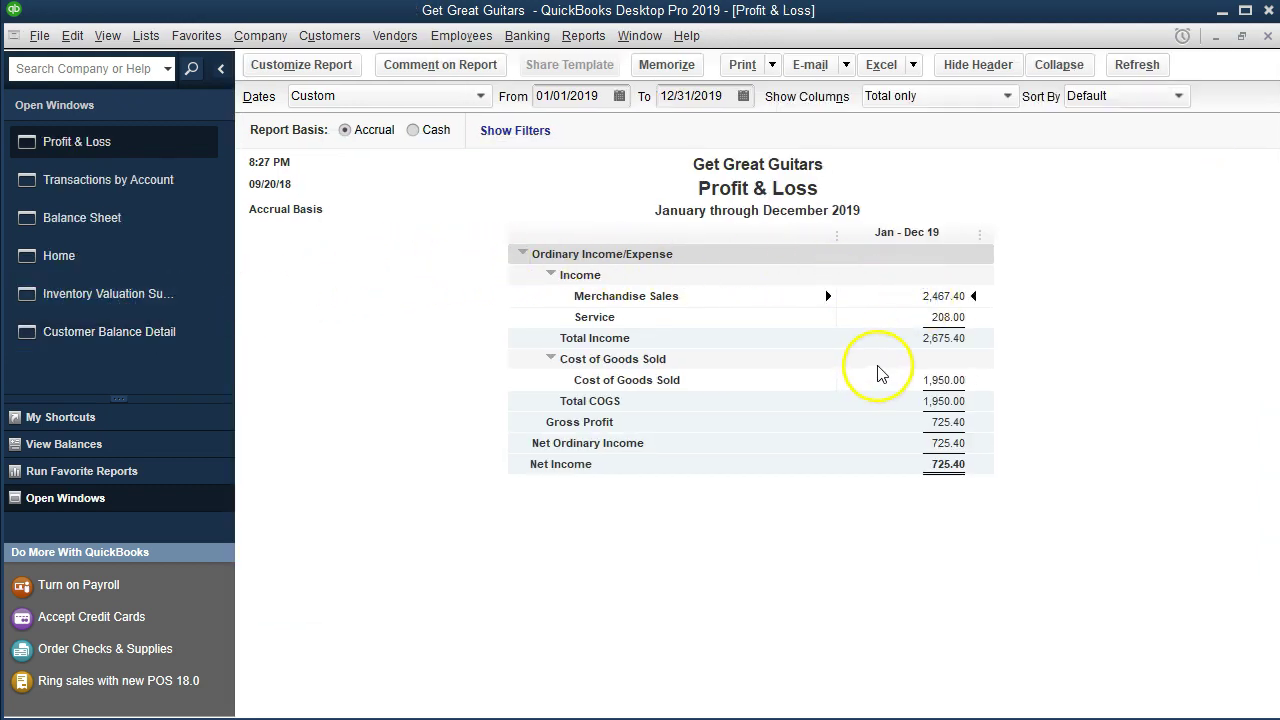
double_click(880, 298)
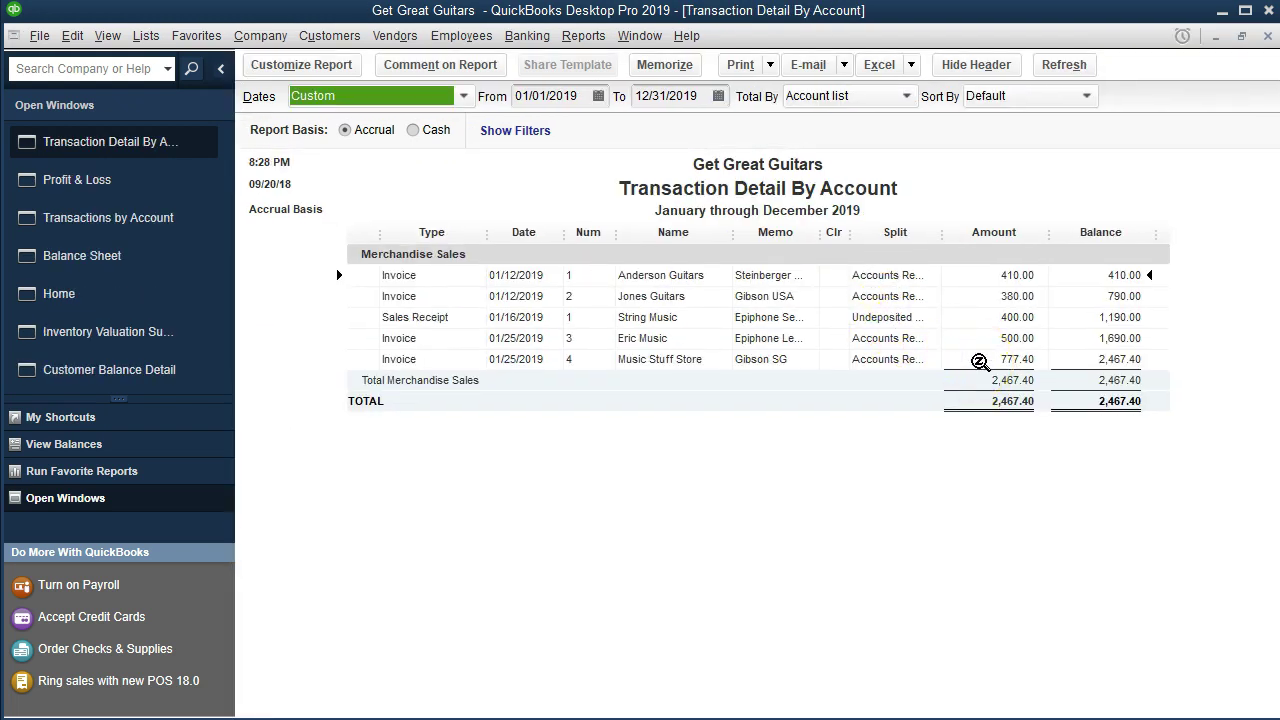
double_click(980, 362)
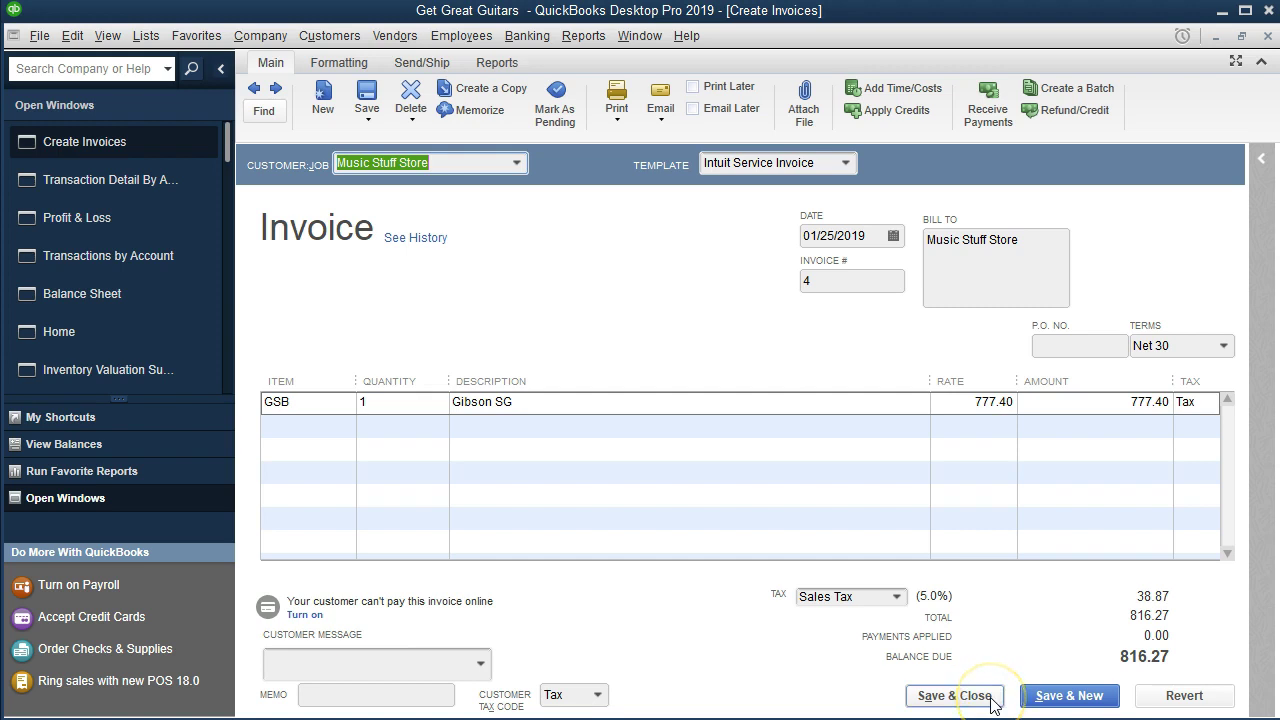
click(1072, 697)
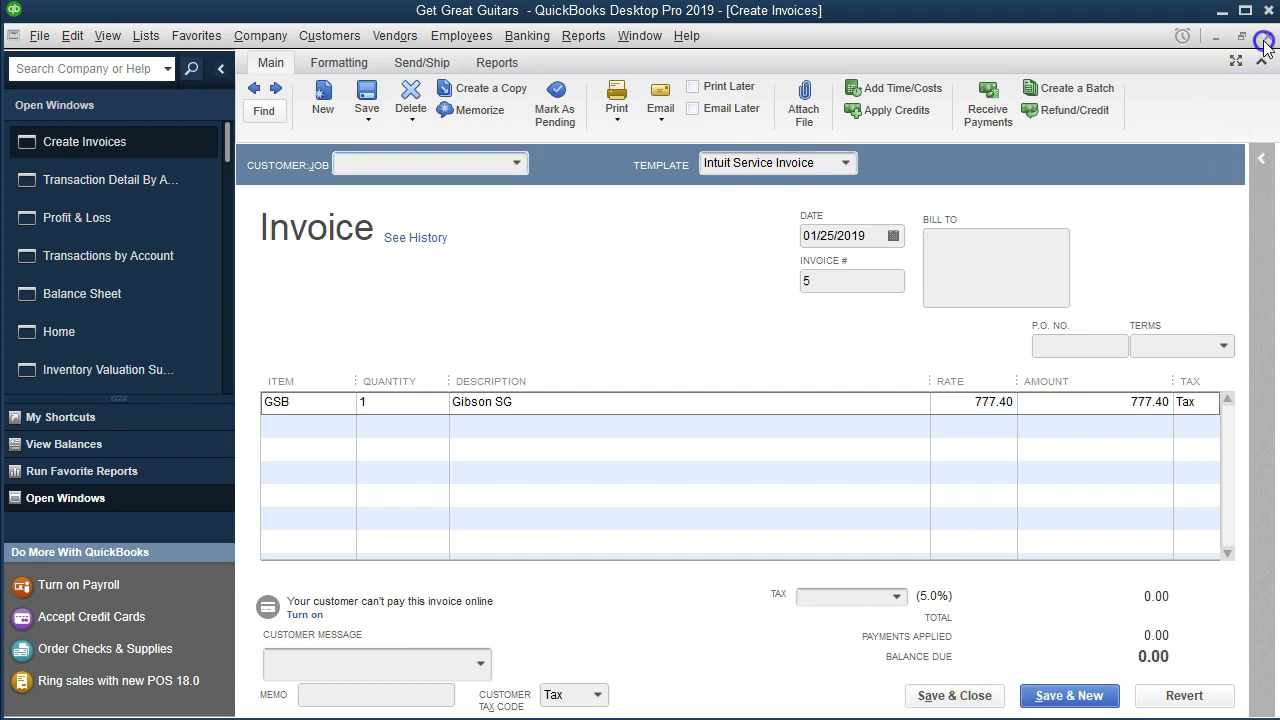
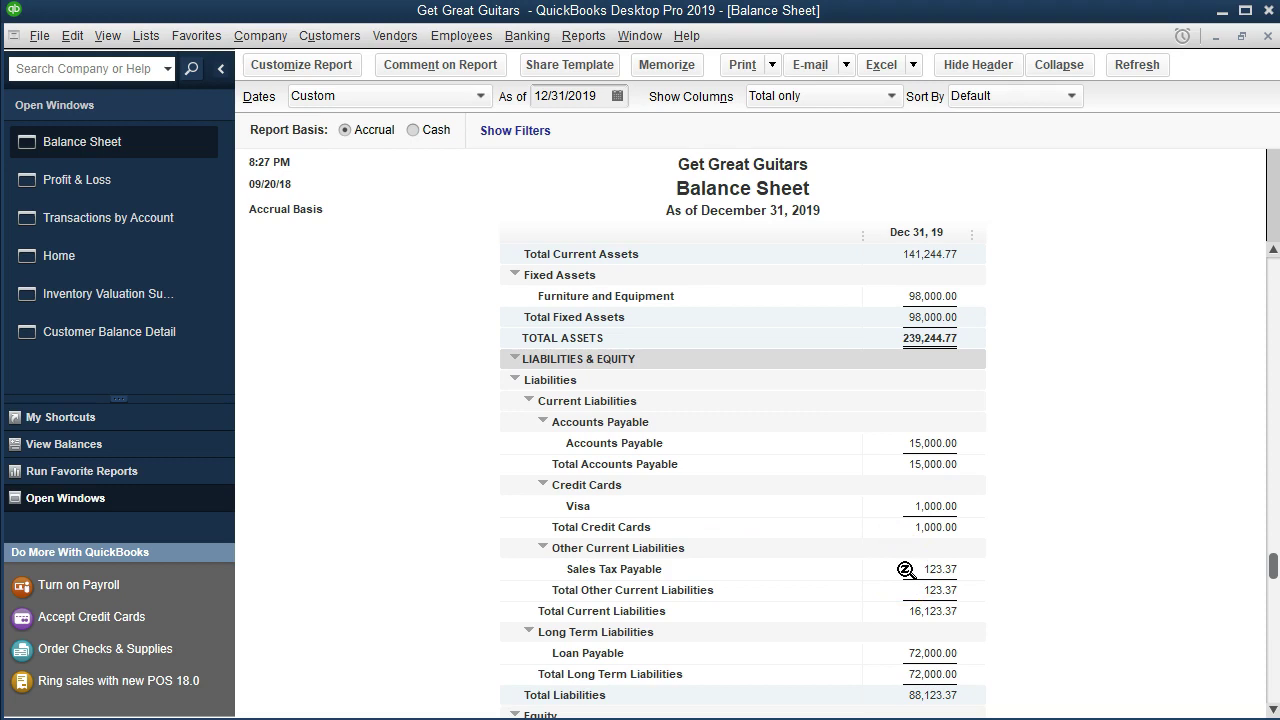
Trace Sales Tax Payable on the Balance Sheet to the Music Stuff Store invoice, check its sales tax, and return to the report.
double_click(905, 569)
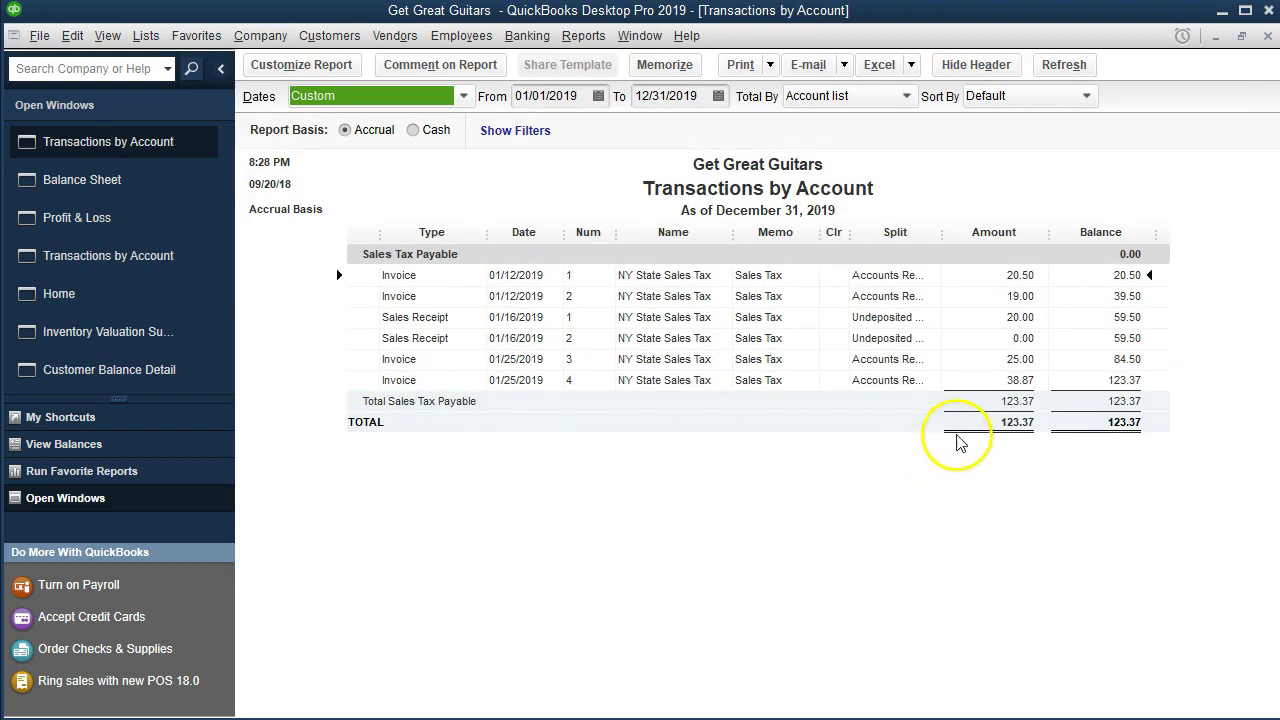
double_click(987, 382)
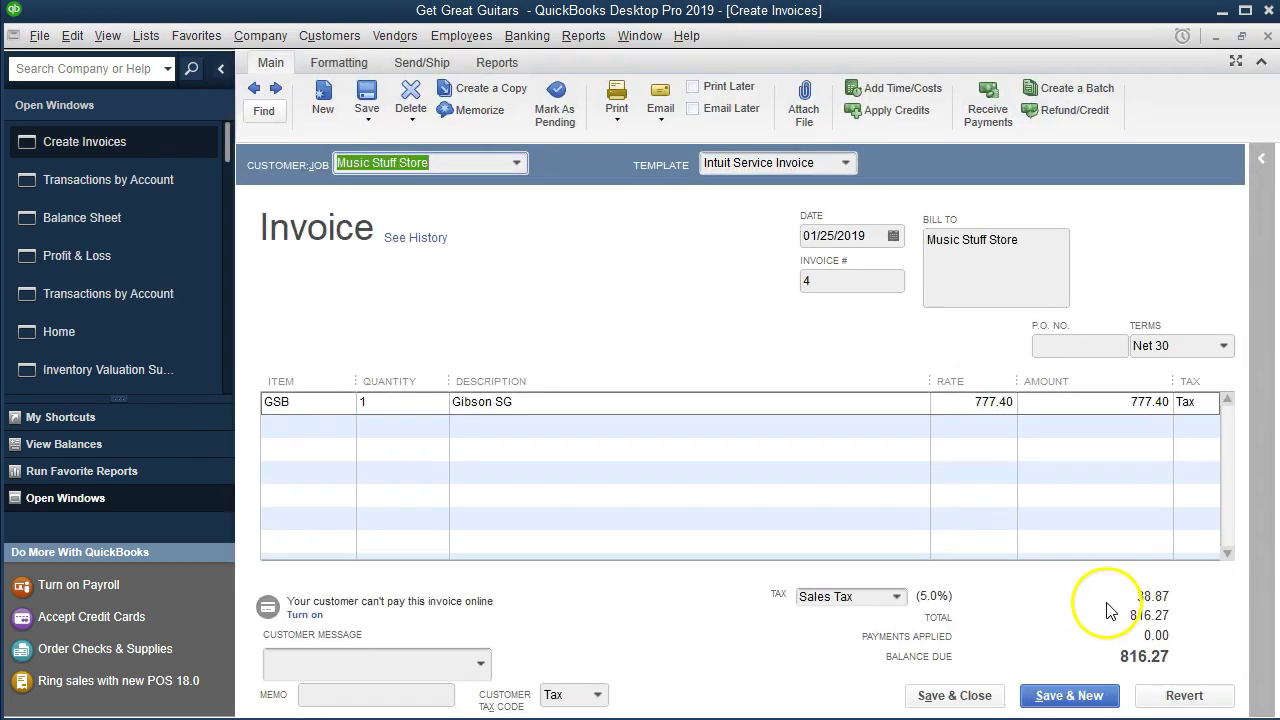
click(1266, 36)
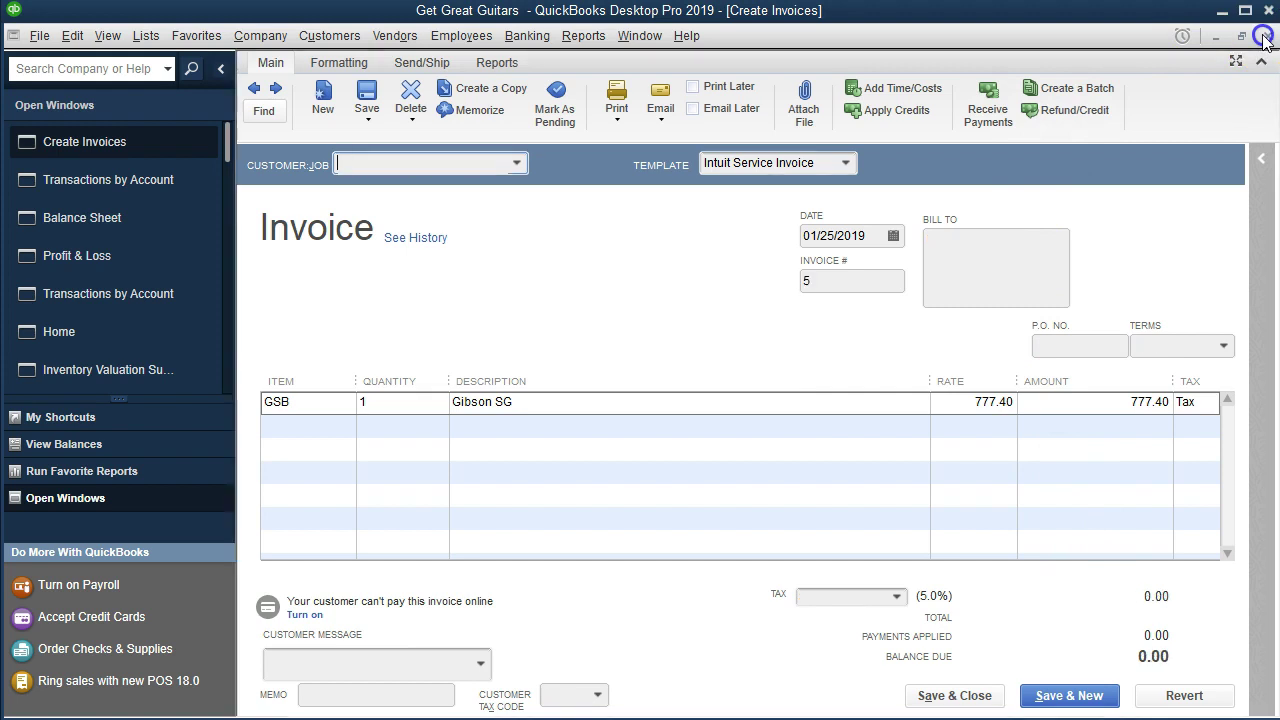
click(1266, 36)
click(1266, 36)
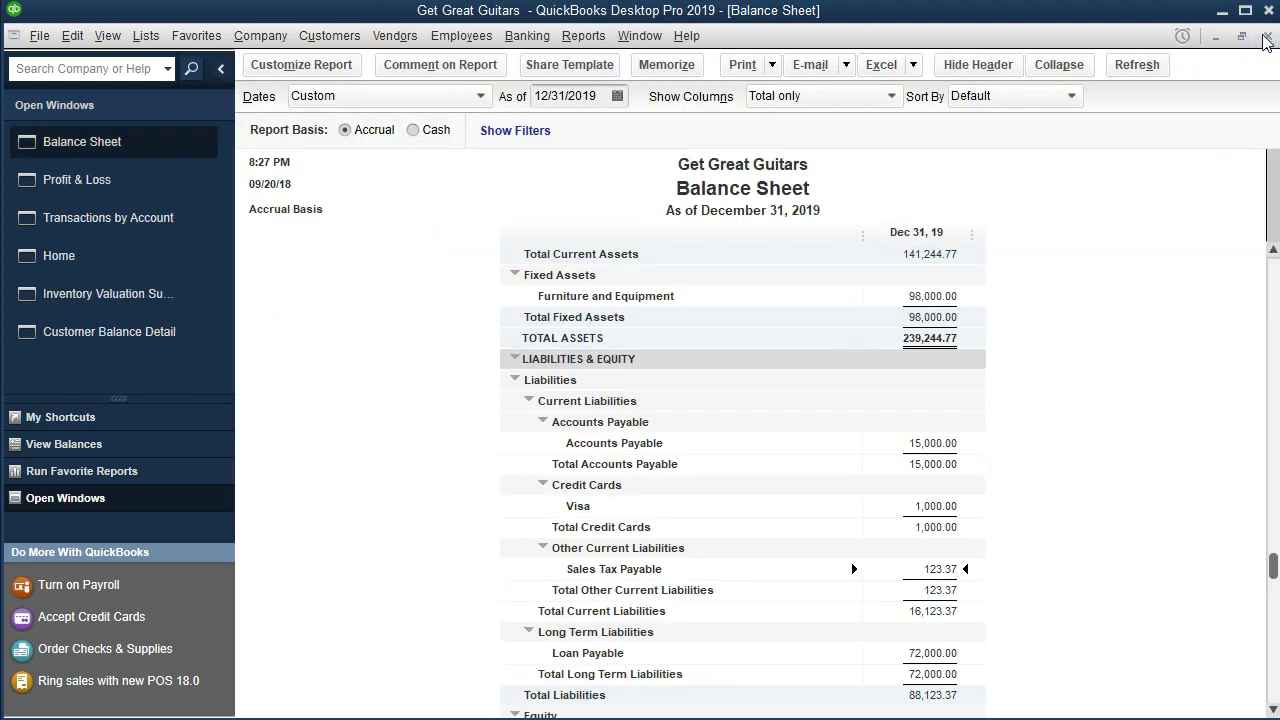
scroll(1157, 406, up, 4)
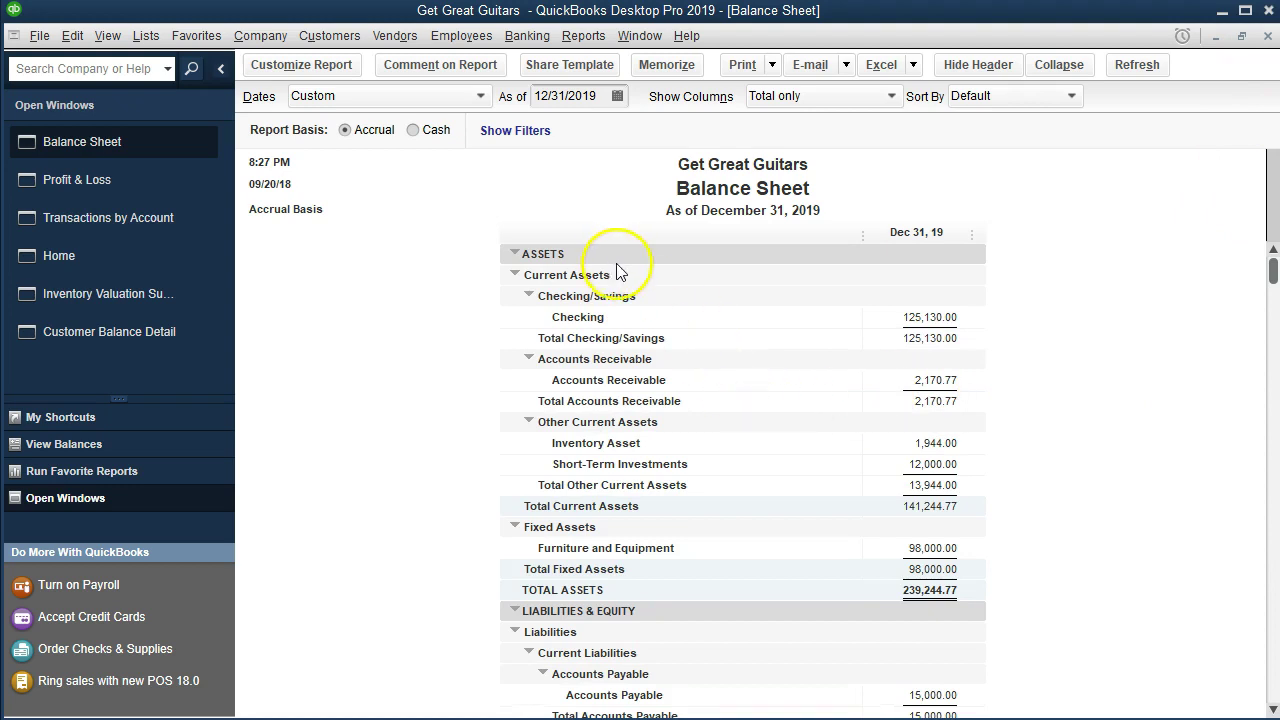
From Inventory Asset on the Balance Sheet, open the transaction detail, review the Music Stuff Store invoice for the Gibson SG, and return to the report.
double_click(896, 443)
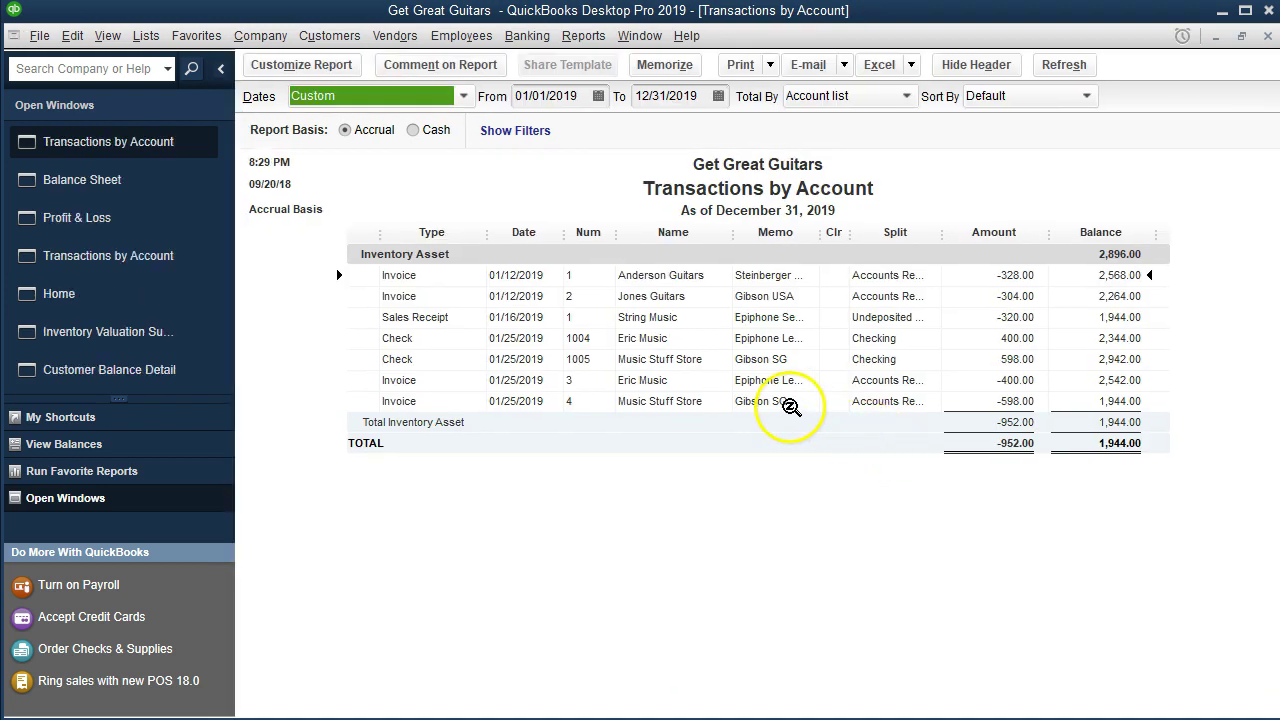
double_click(972, 401)
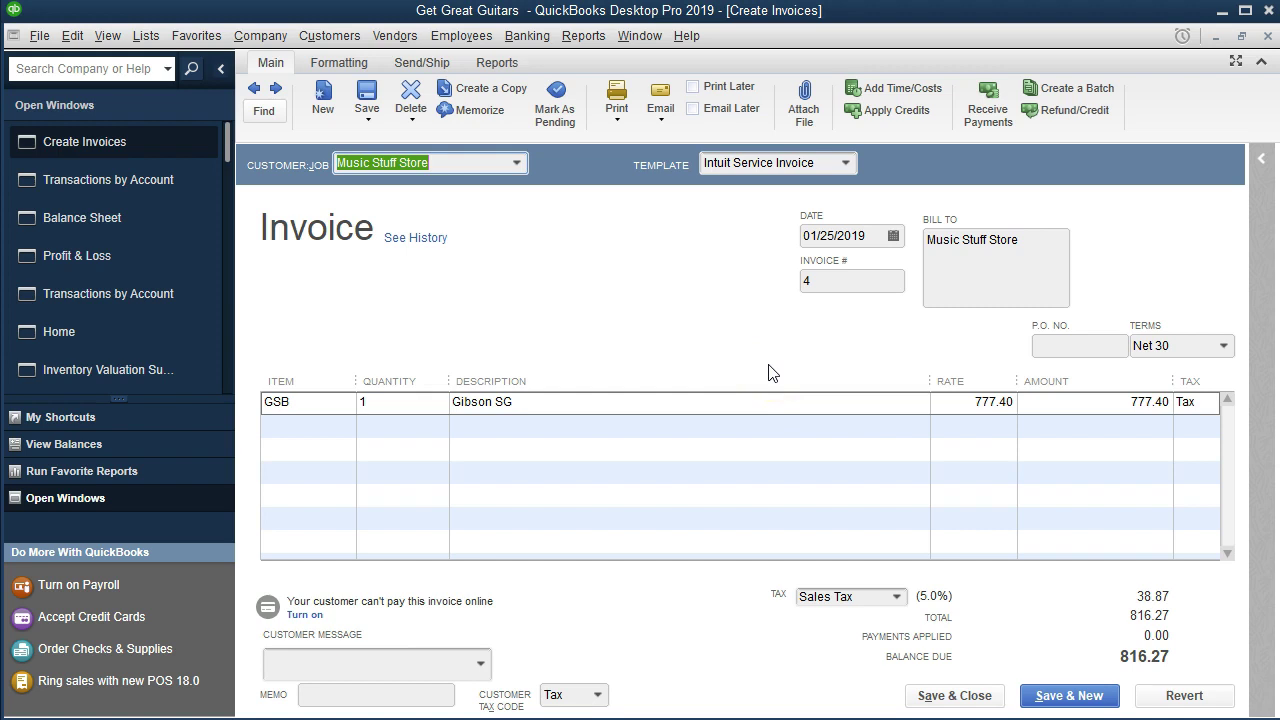
click(150, 36)
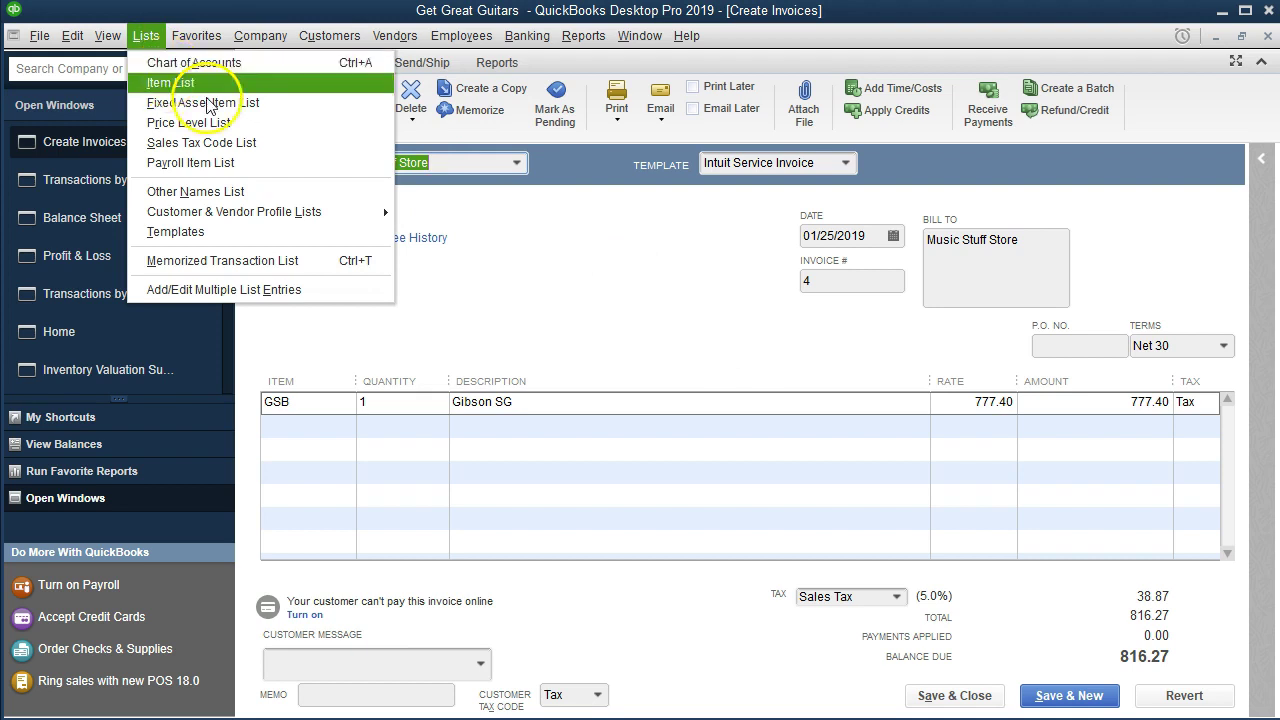
click(605, 295)
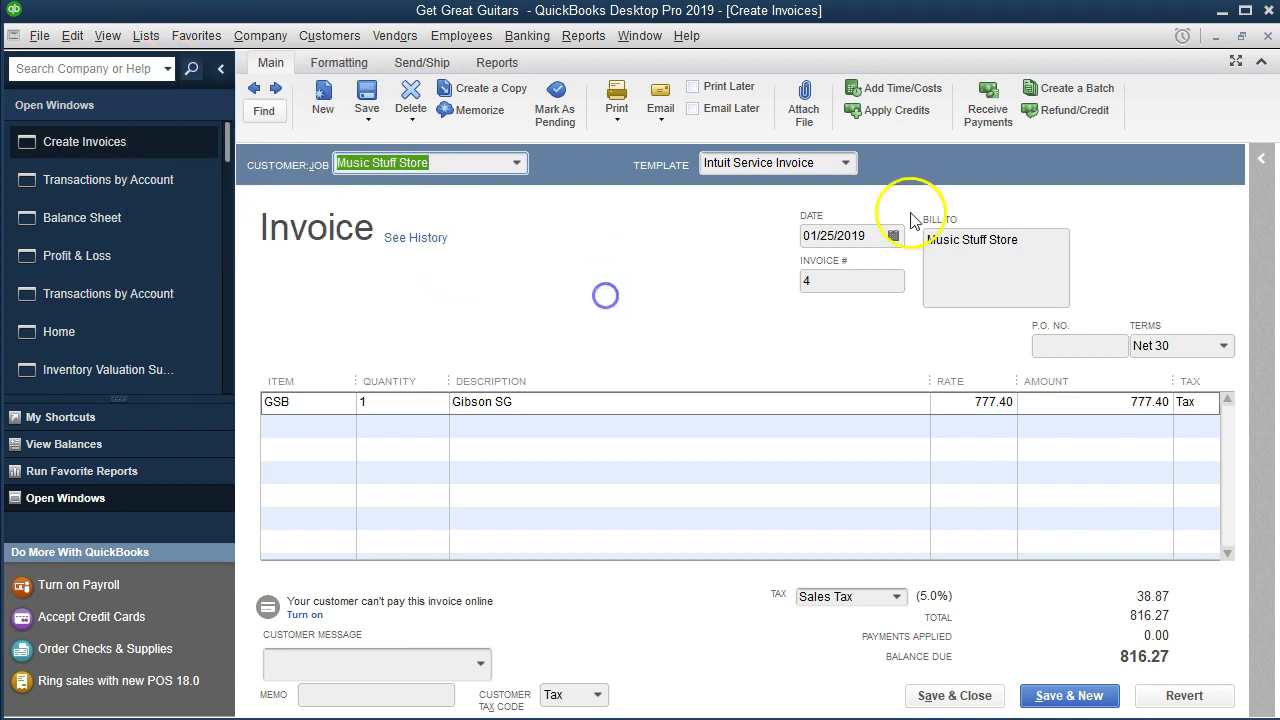
click(1268, 36)
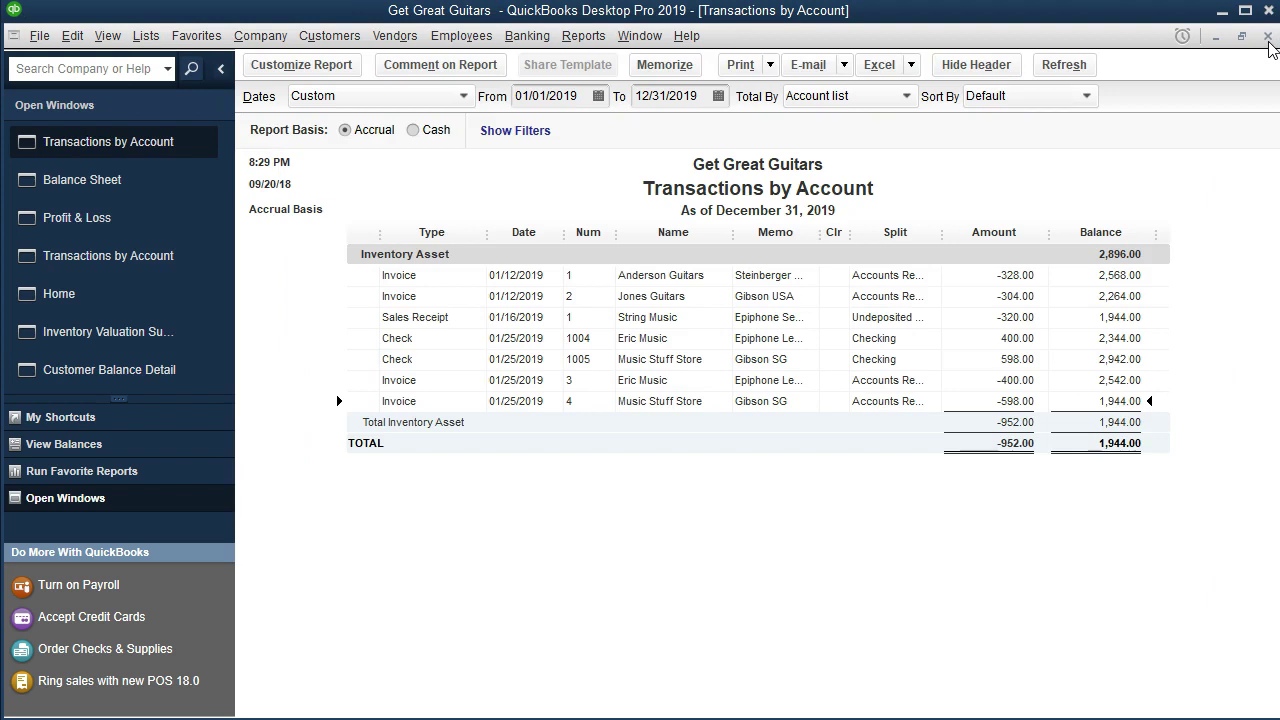
click(1267, 40)
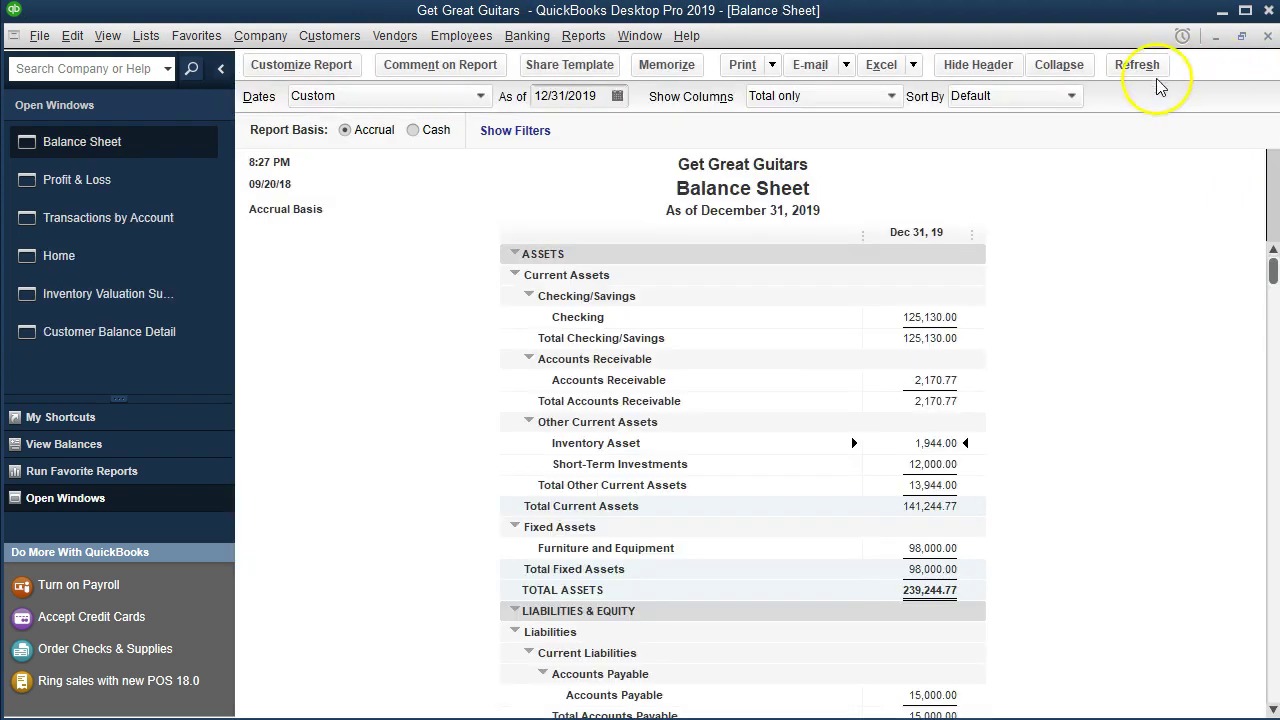
Trace Cost of Goods Sold on the Profit & Loss report to the Music Stuff Store invoice, check the invoice history, and return to the report.
click(157, 190)
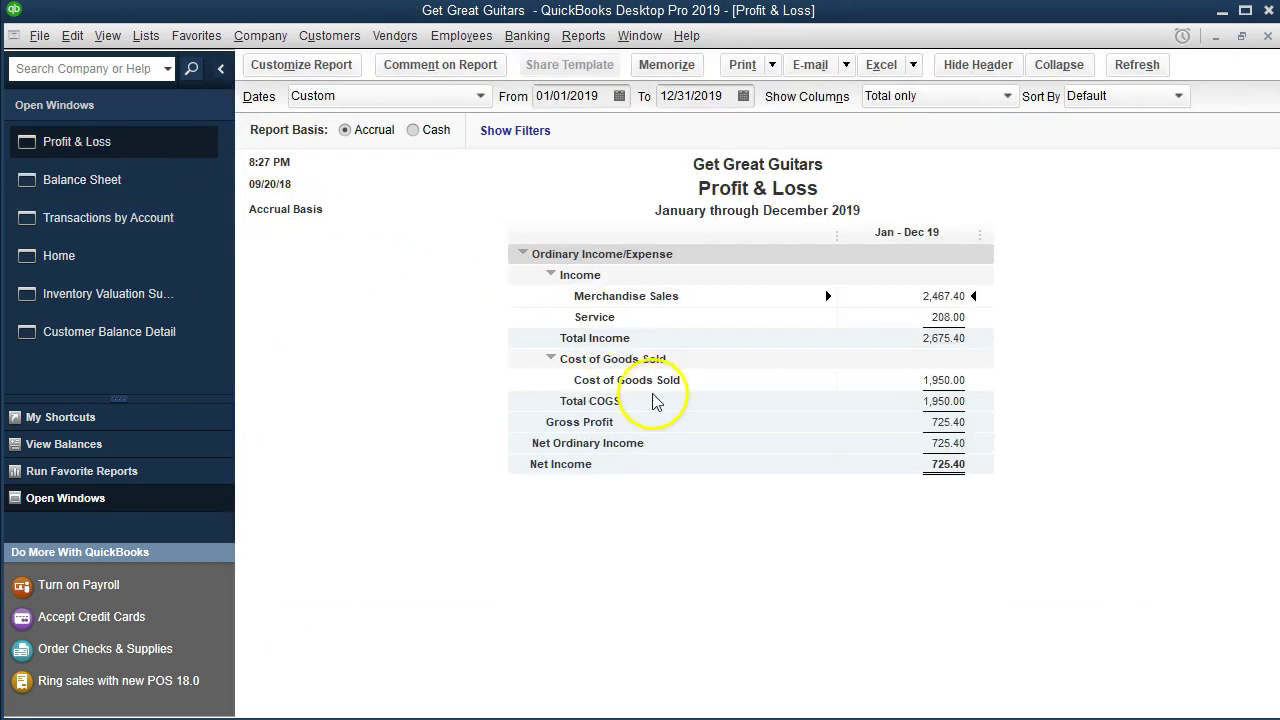
double_click(954, 380)
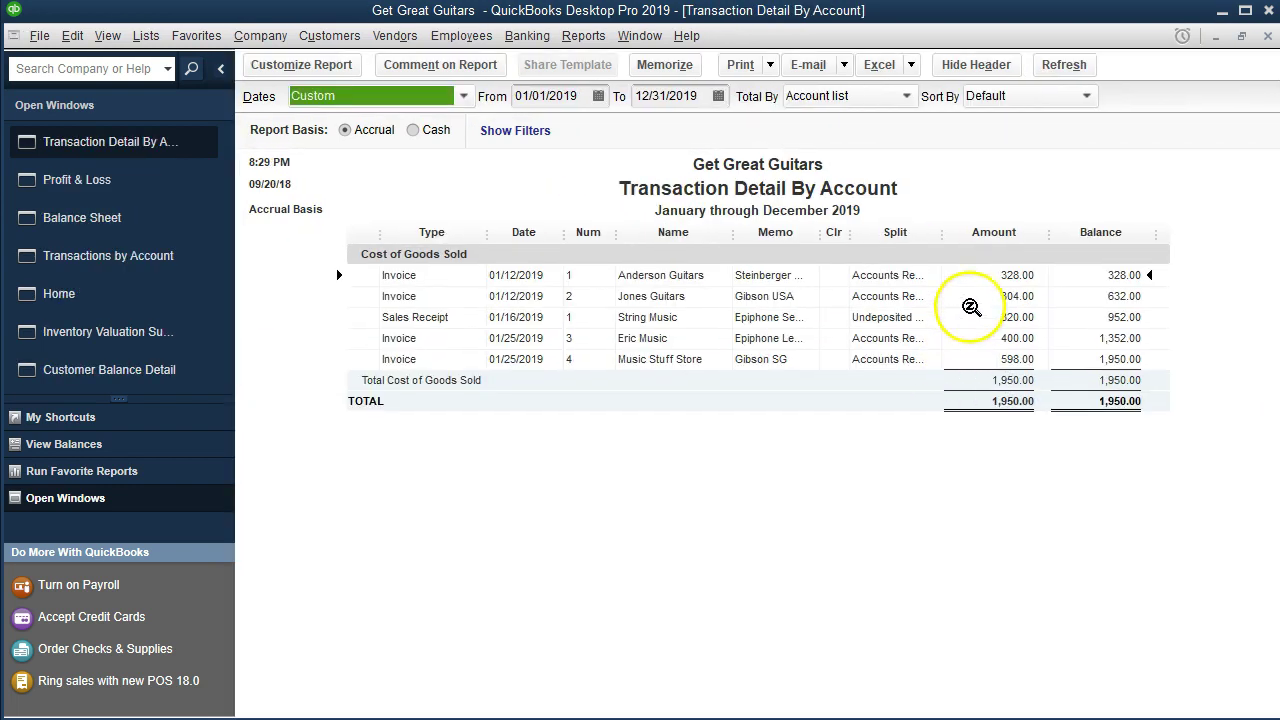
double_click(980, 360)
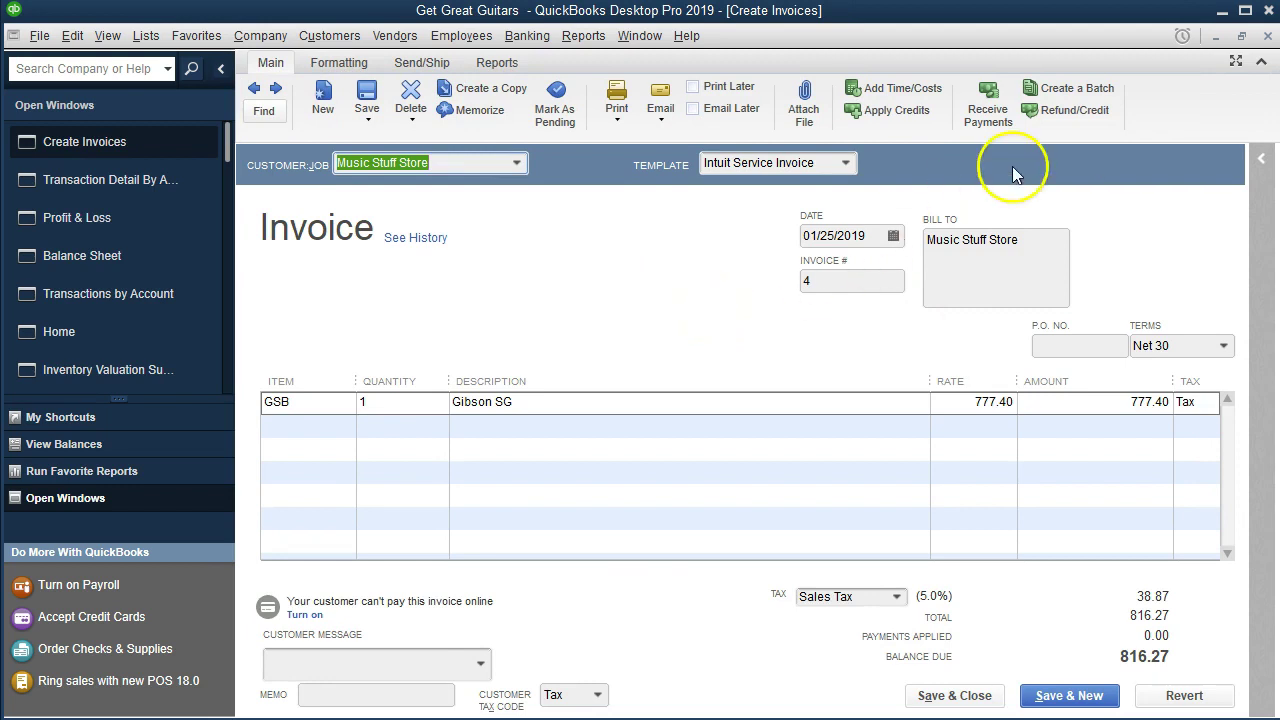
click(420, 240)
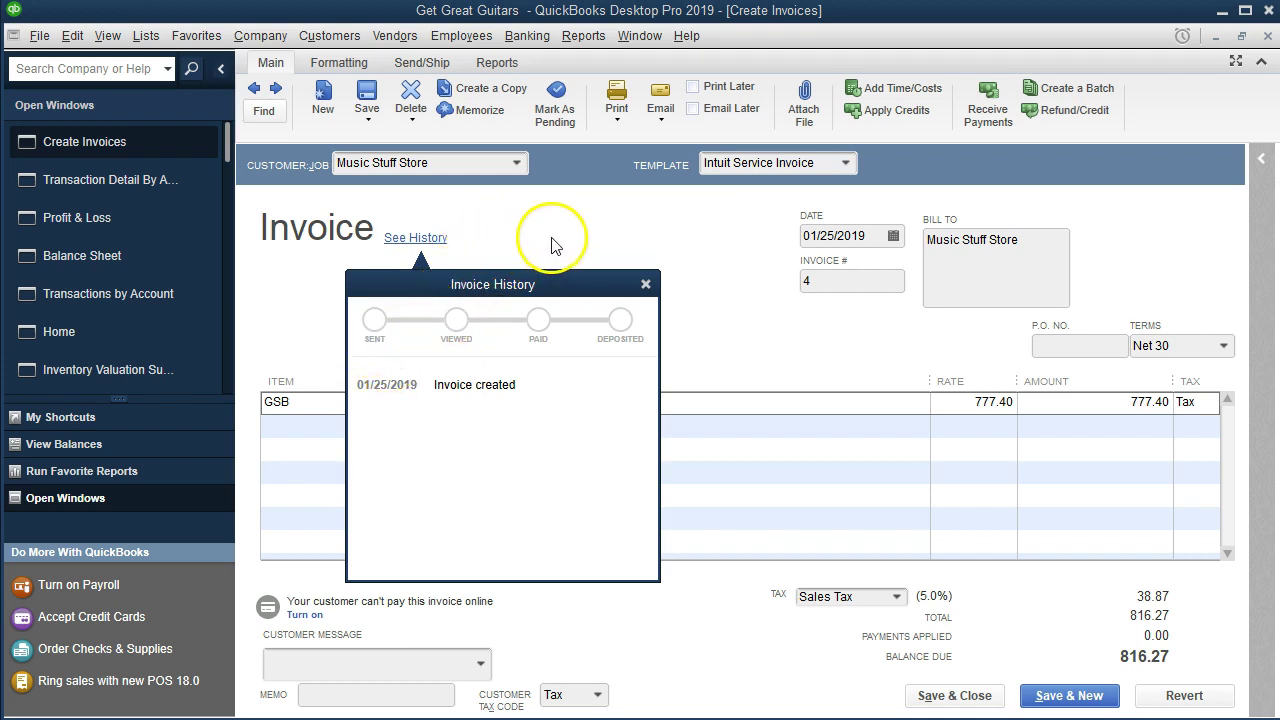
click(646, 286)
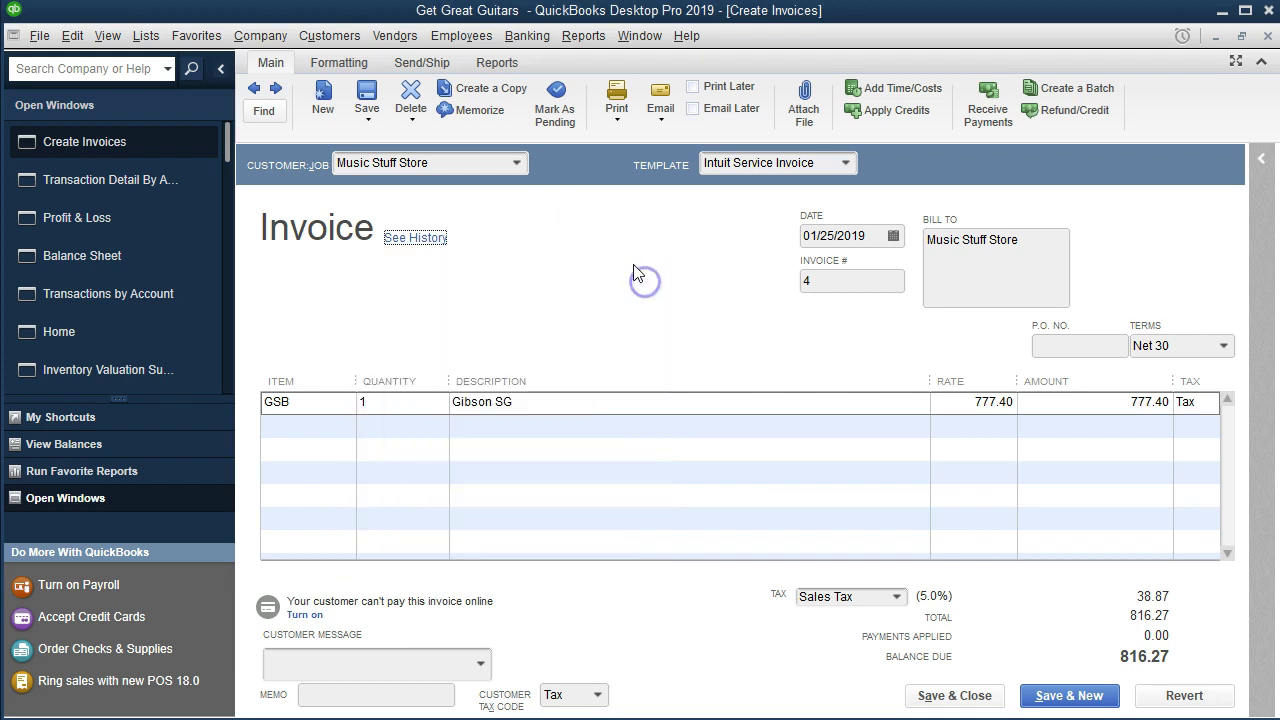
click(1266, 37)
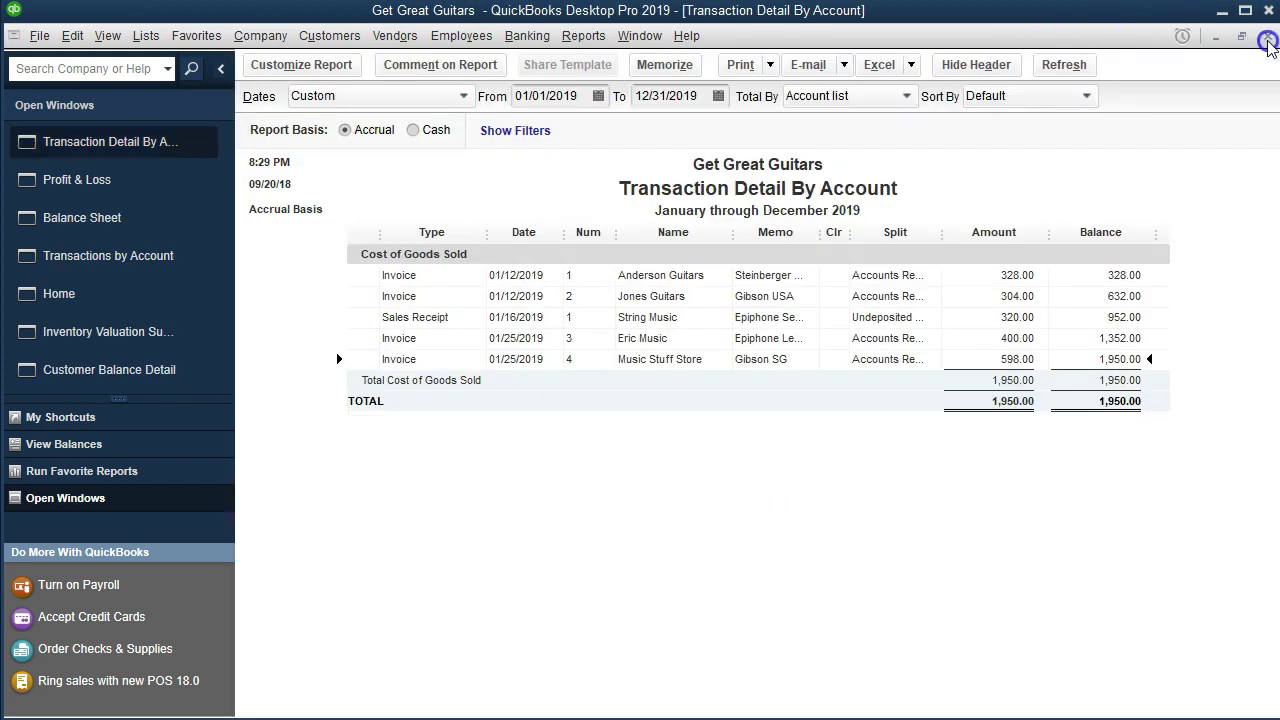
click(1267, 38)
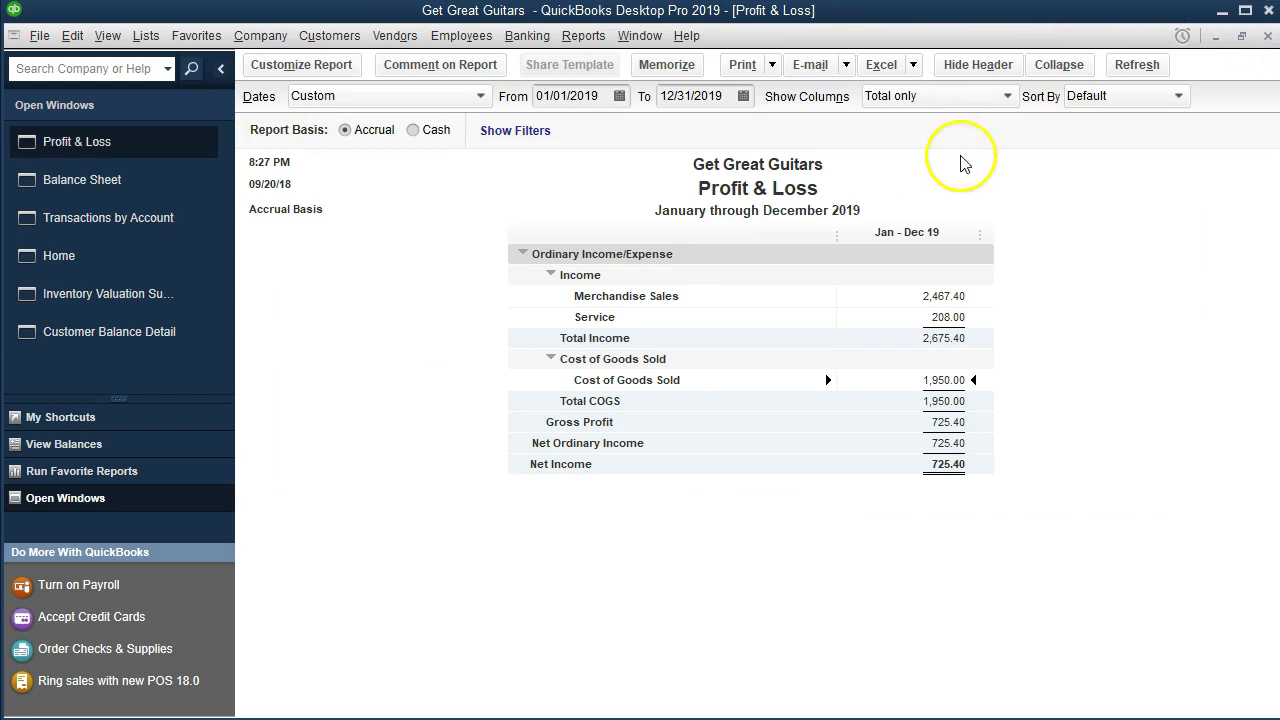
Compare the Balance Sheet's Accounts Receivable with Customer Balance Detail, including the Music Stuff Store invoice, and its Inventory Asset with the Inventory Valuation Summary.
click(147, 176)
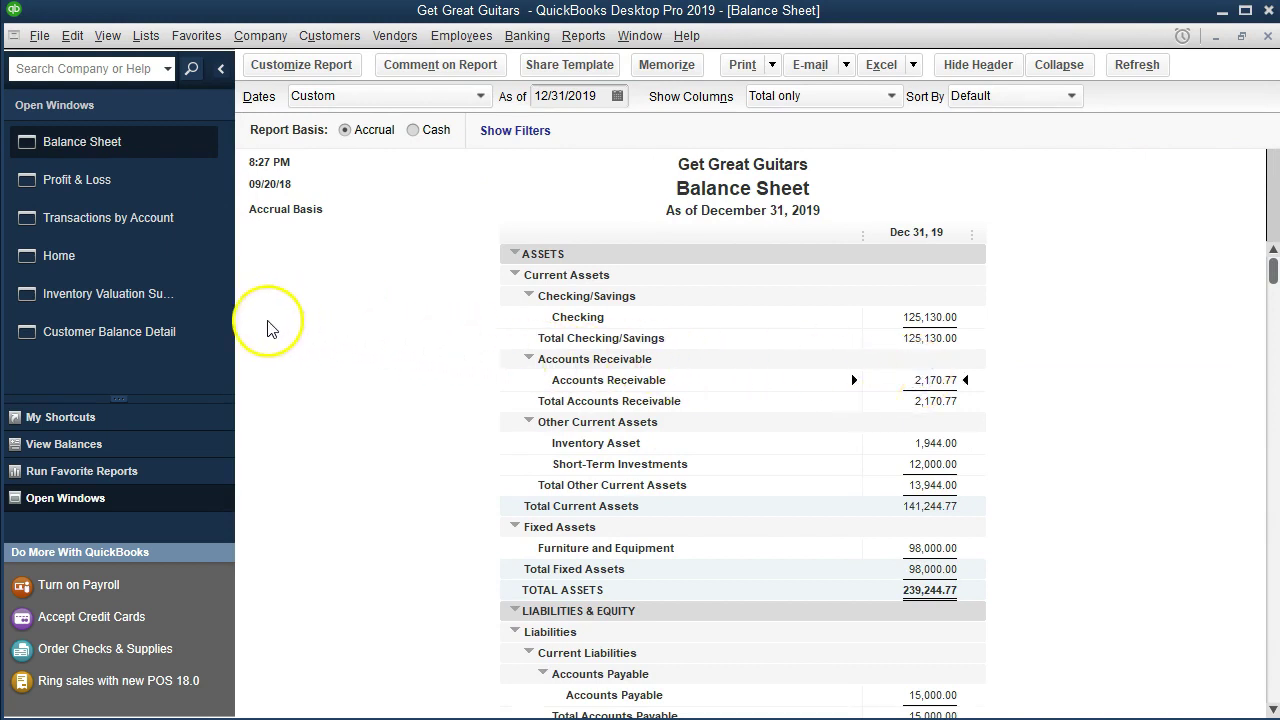
click(135, 341)
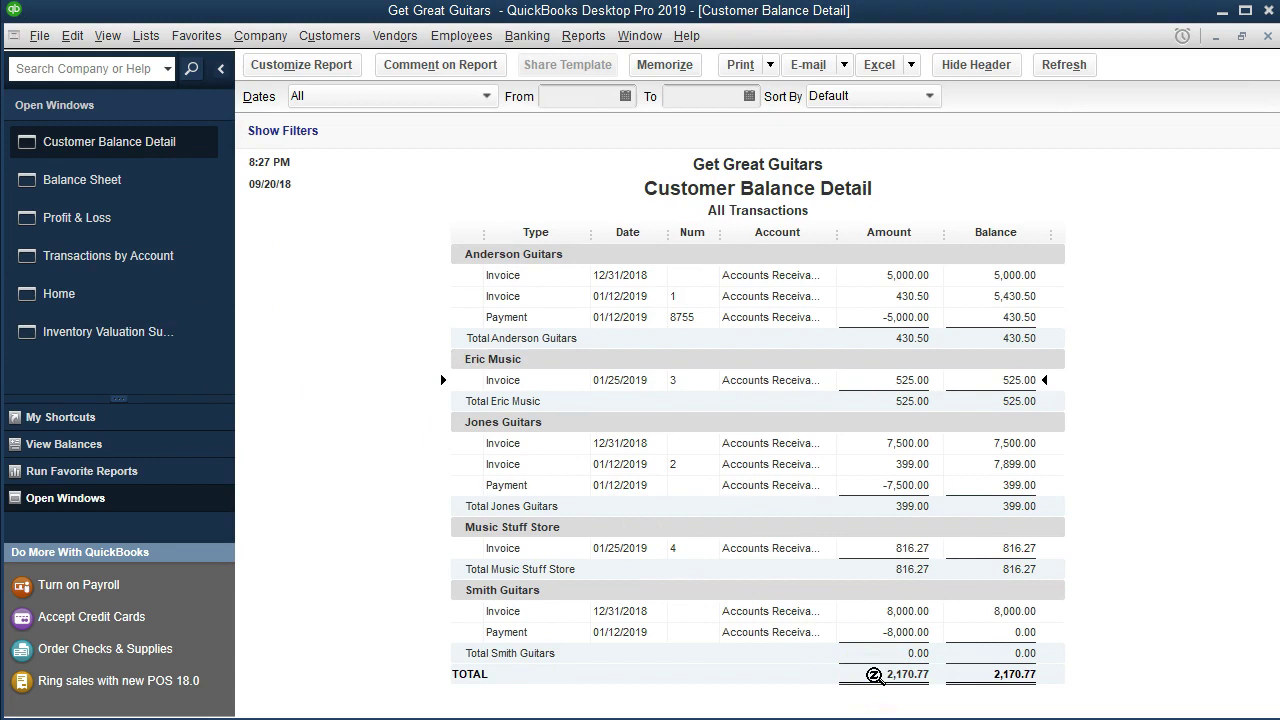
click(865, 548)
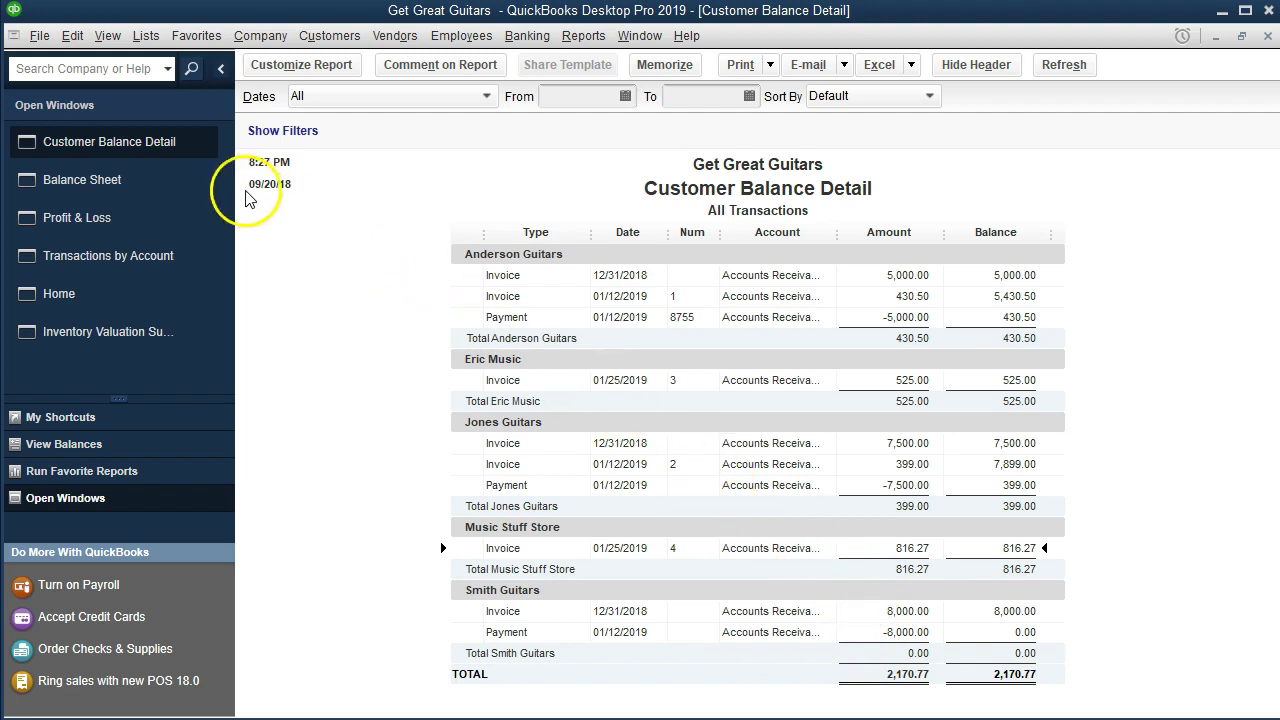
click(183, 180)
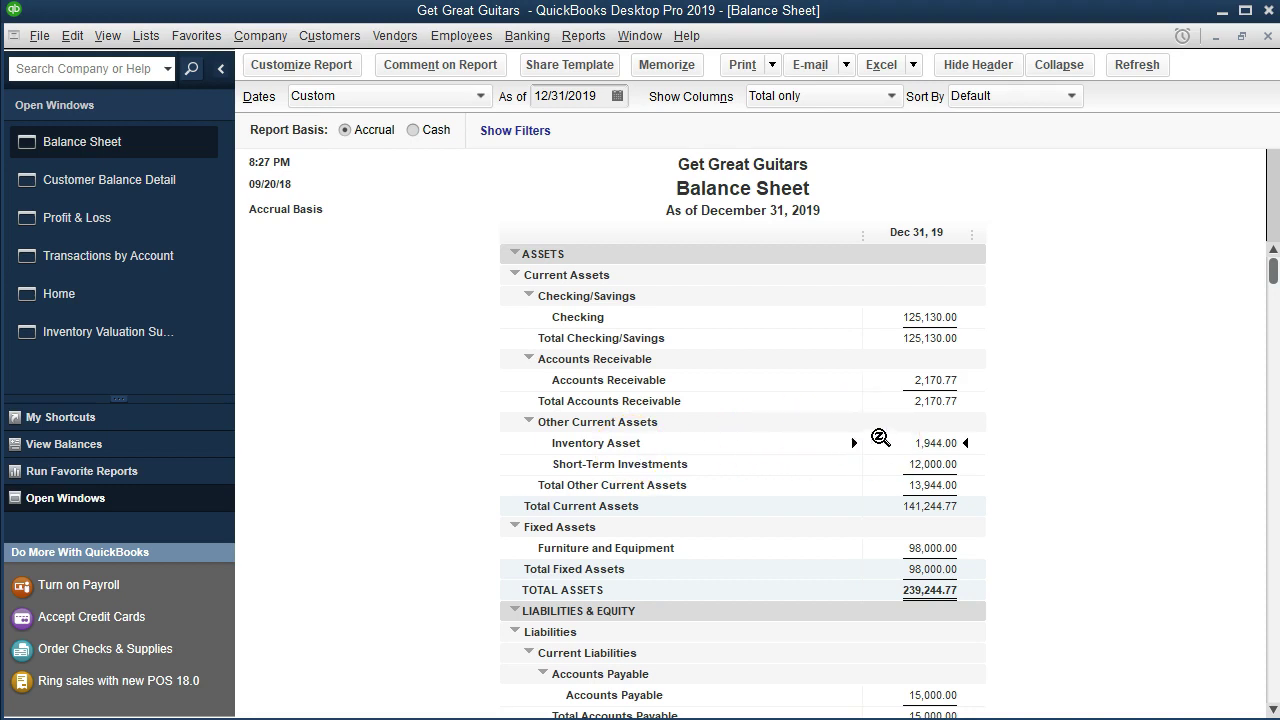
click(165, 333)
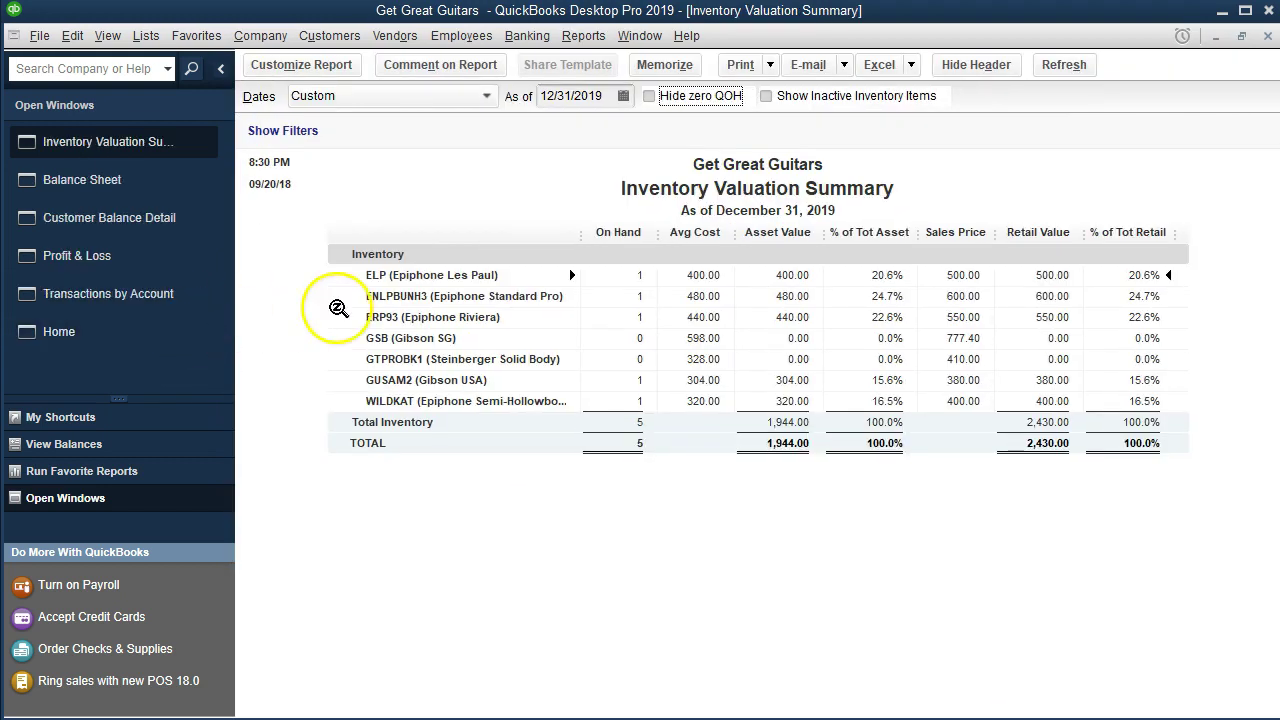